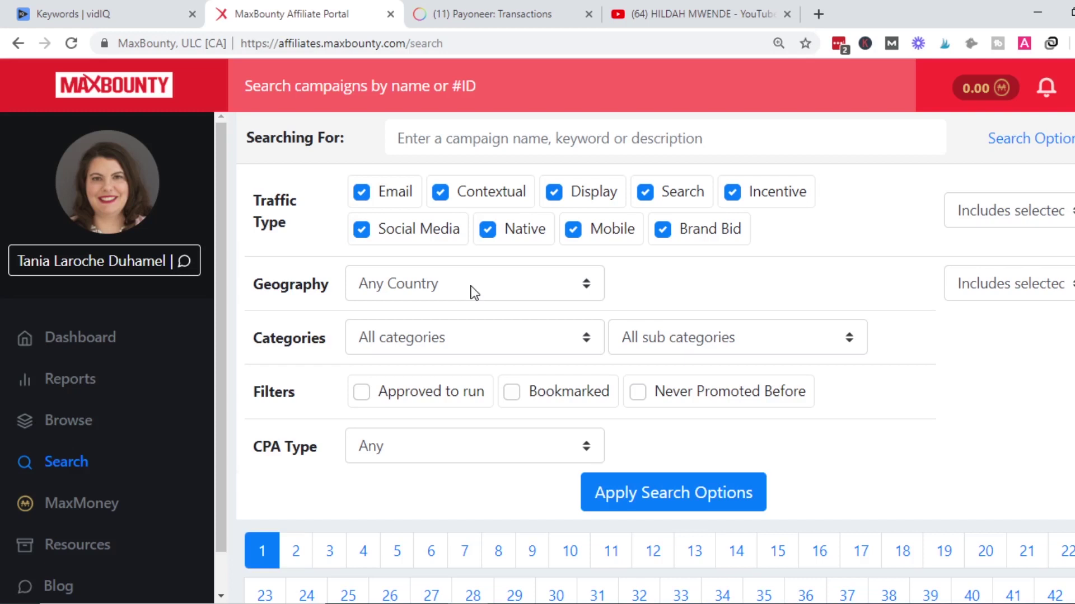
# Set the campaign search geography to United Kingdom.
pyautogui.click(474, 292)
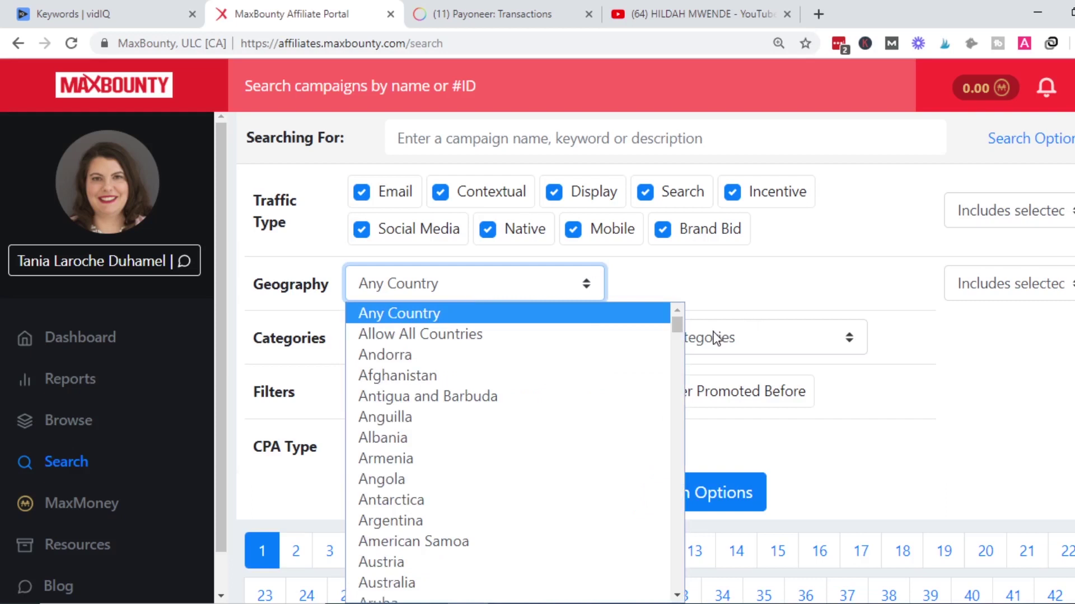
pyautogui.scroll(-2, 637, 200)
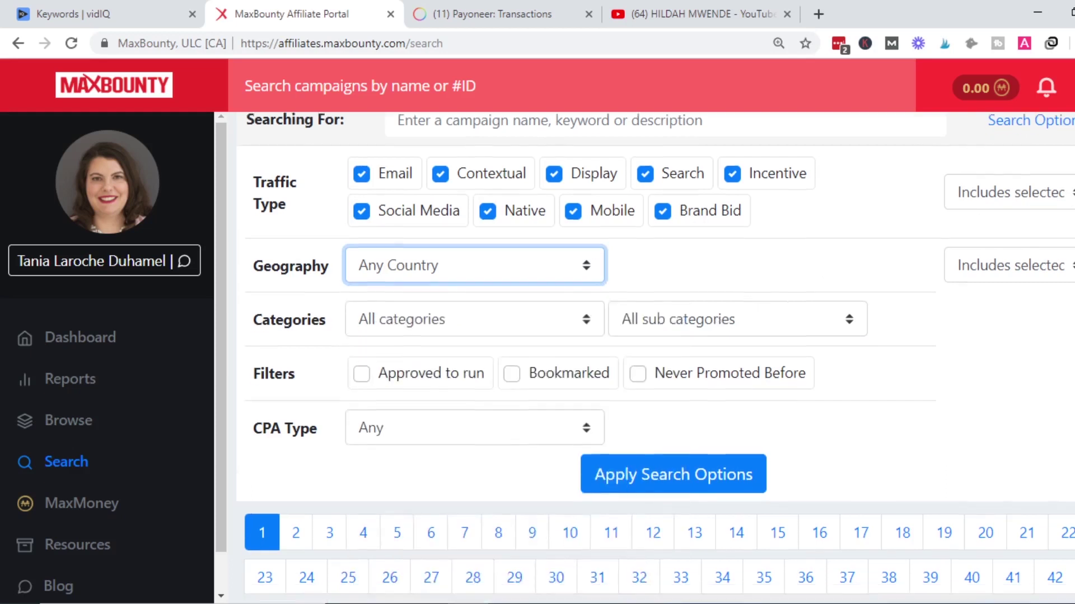
pyautogui.click(590, 204)
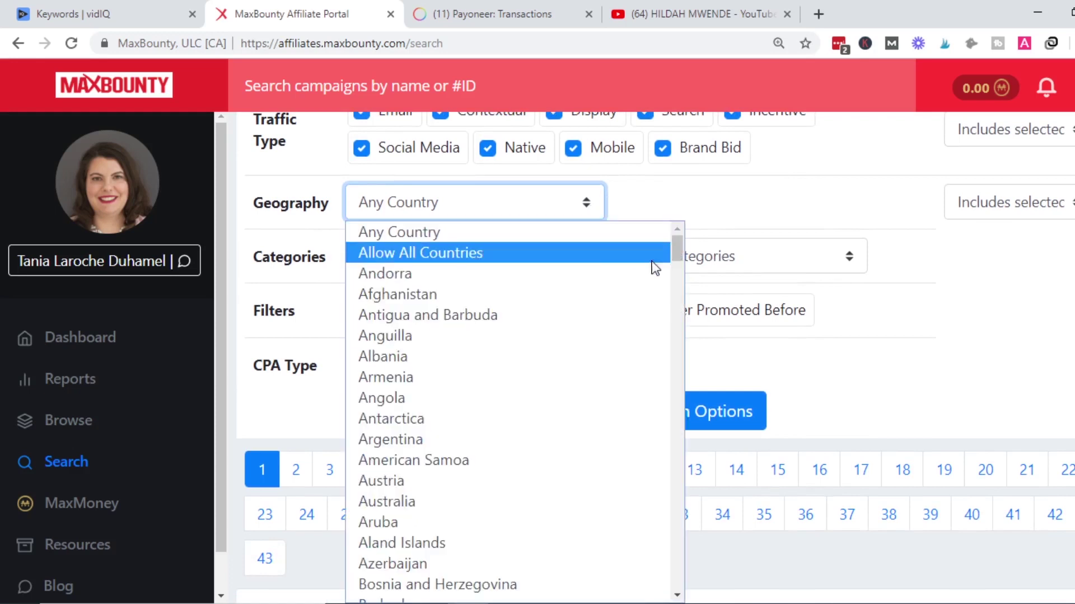
pyautogui.moveTo(681, 254); pyautogui.dragTo(667, 565)
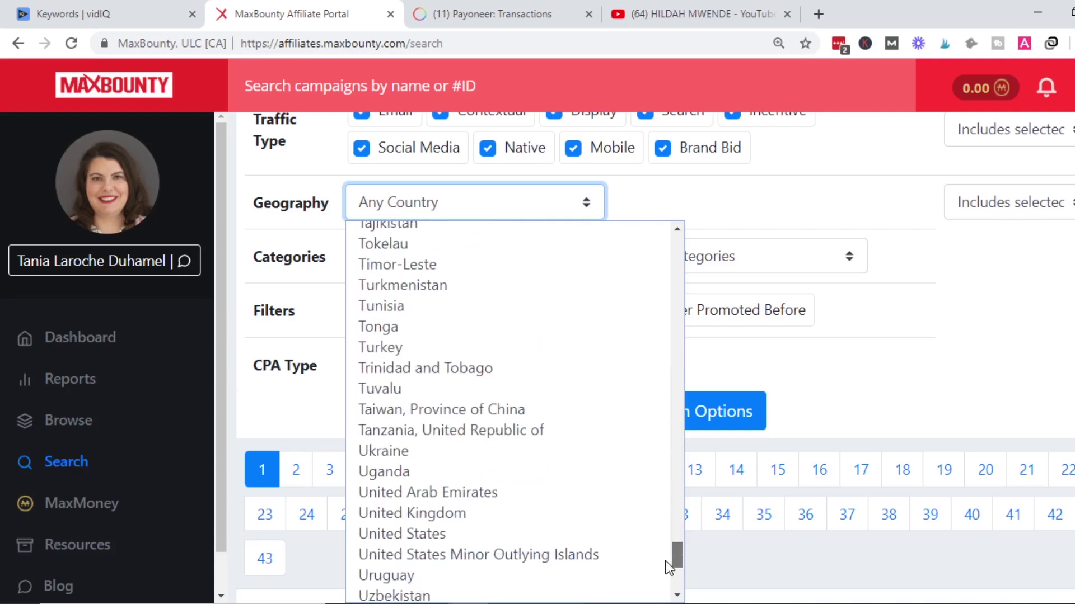
pyautogui.click(507, 514)
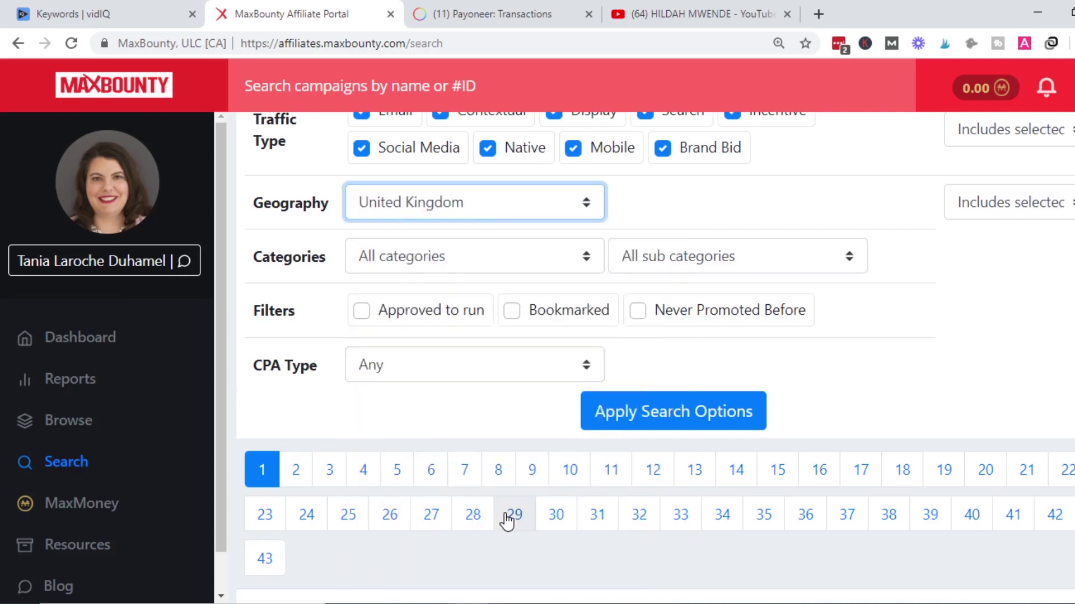
# Set the search category to Free Stuff and the sub category to Cash Giveaways.
pyautogui.click(546, 262)
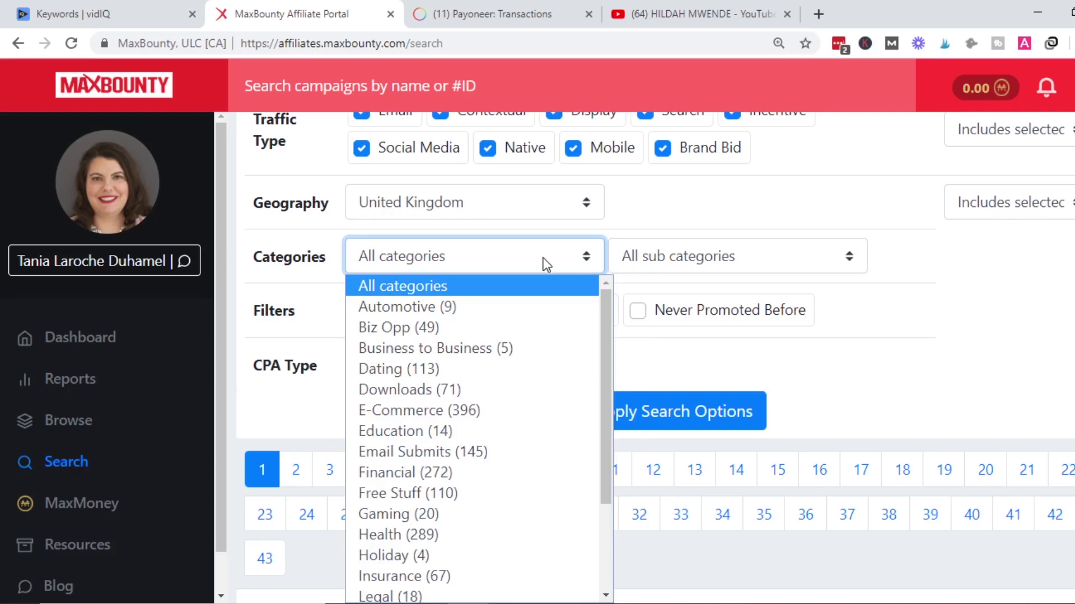
pyautogui.scroll(-2, 611, 206)
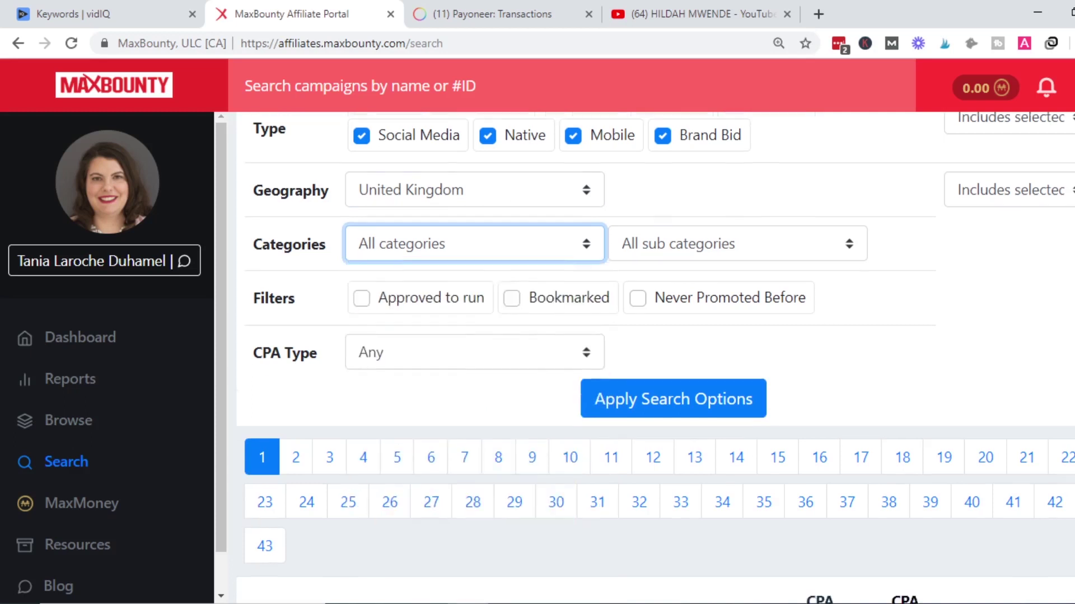
pyautogui.click(584, 180)
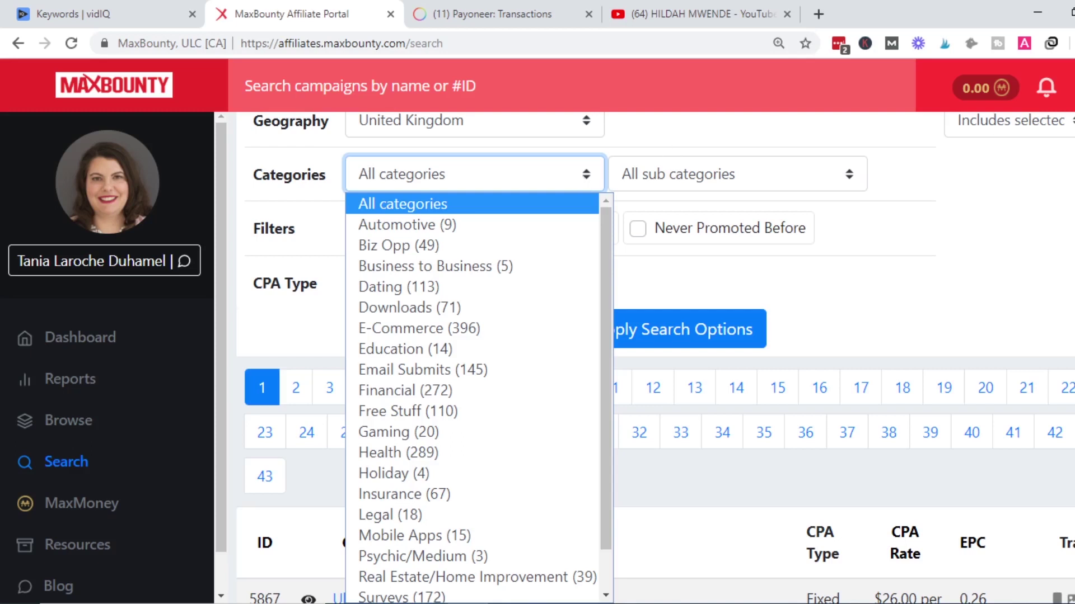
pyautogui.scroll(-1, 655, 358)
pyautogui.scroll(2, 655, 359)
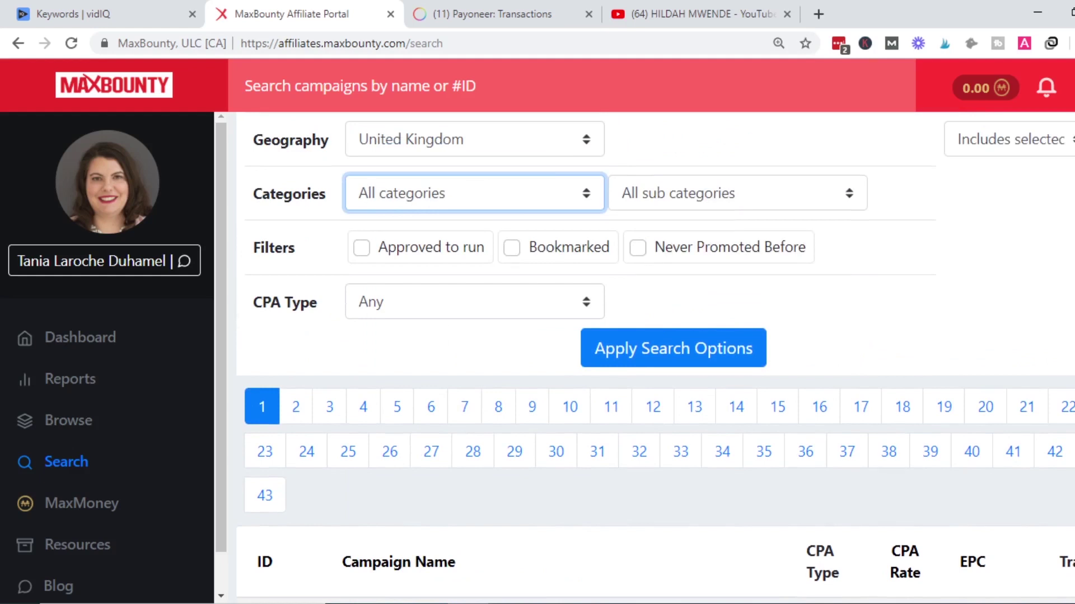
pyautogui.click(603, 197)
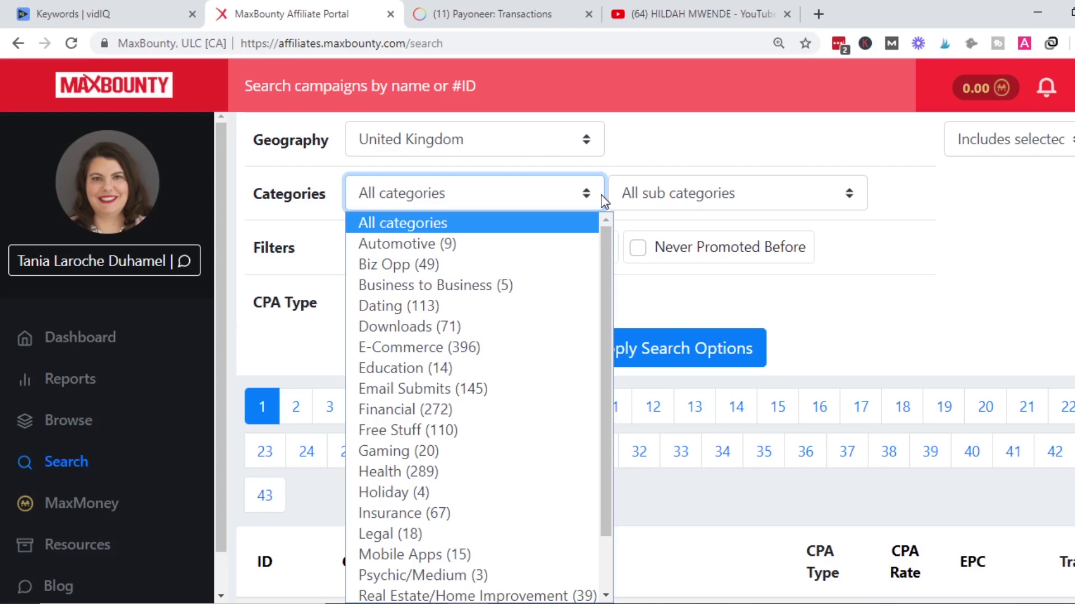
pyautogui.click(421, 431)
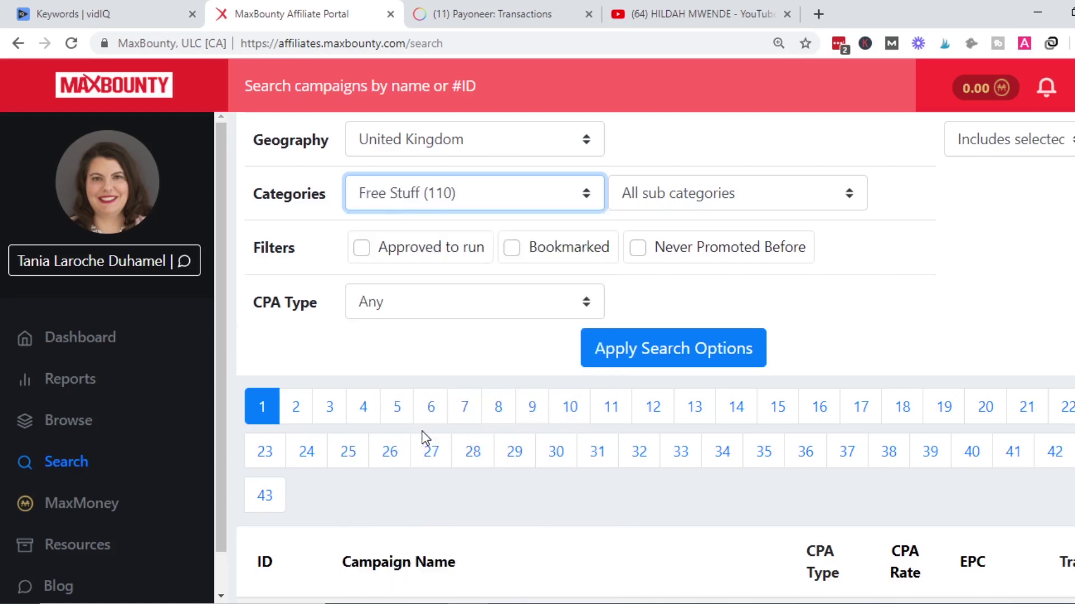
pyautogui.click(693, 192)
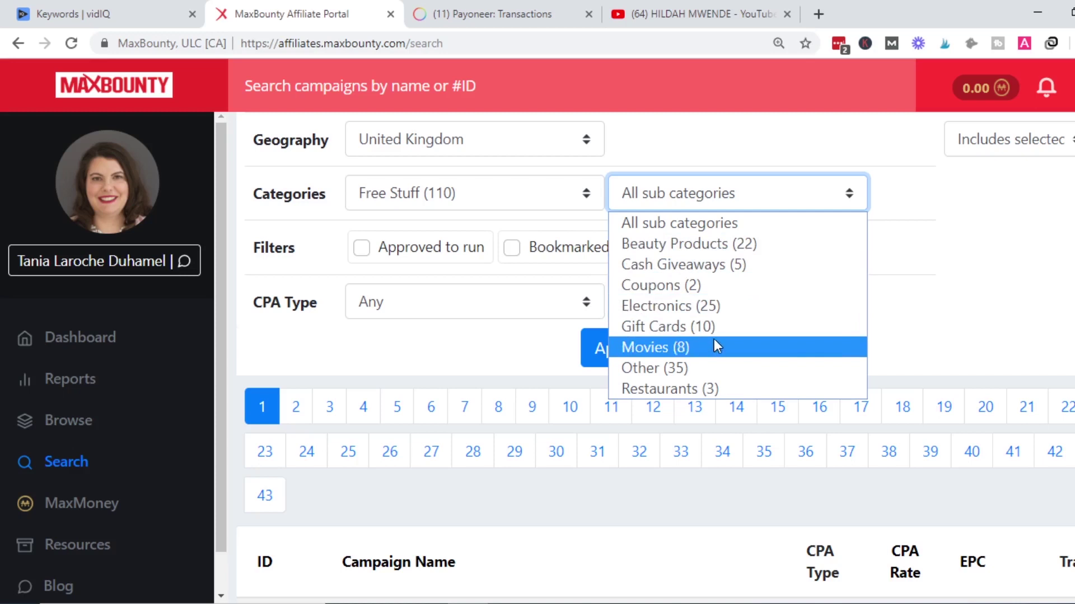
pyautogui.click(722, 265)
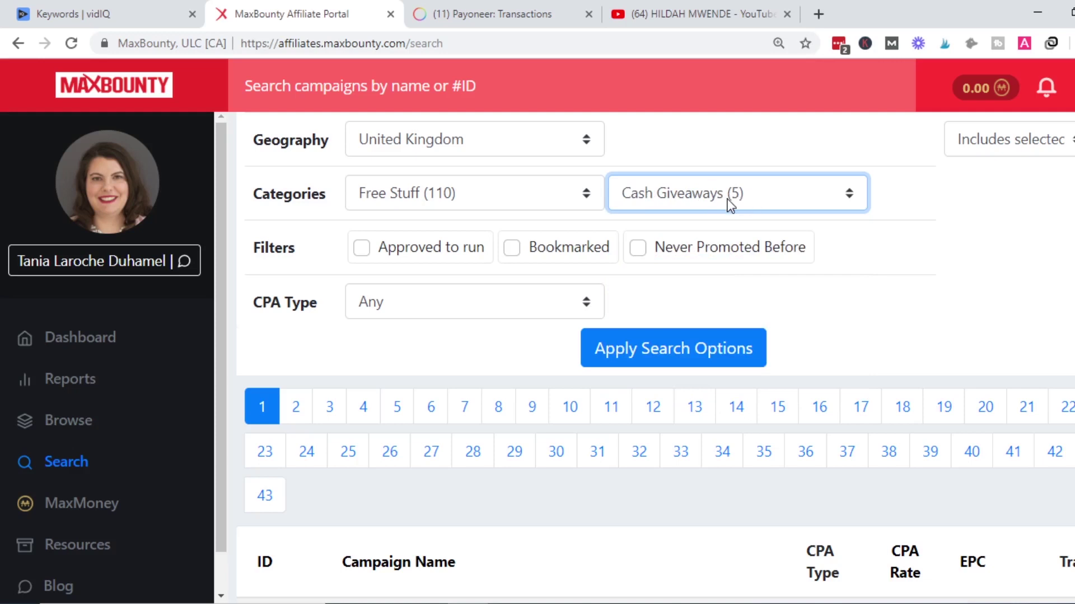
# Restrict the results to campaigns approved to run and apply the search options.
pyautogui.click(363, 258)
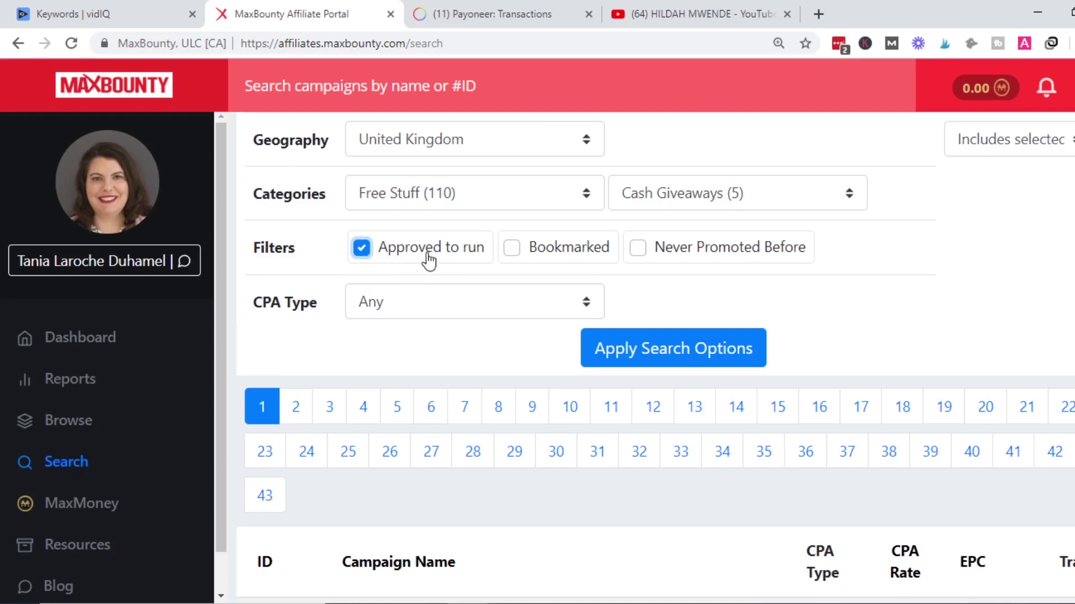
pyautogui.click(692, 357)
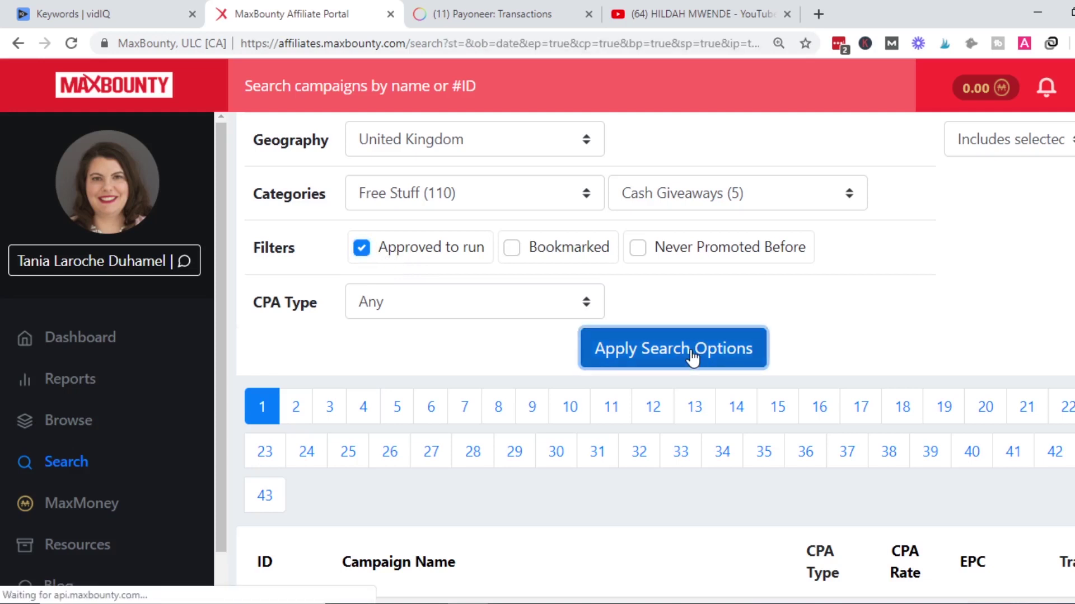
pyautogui.scroll(-1, 693, 348)
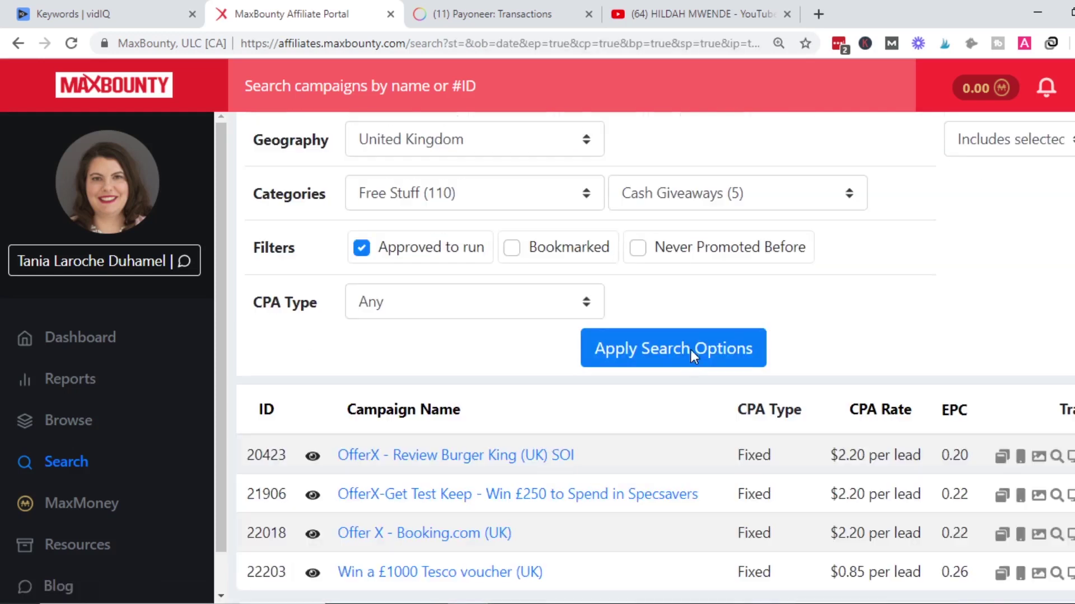
# Open the campaign "OfferX-Get Test Keep - Win £250 to Spend in Specsavers" in a new browser tab and switch to it.
pyautogui.scroll(-1, 692, 347)
pyautogui.scroll(-1, 655, 358)
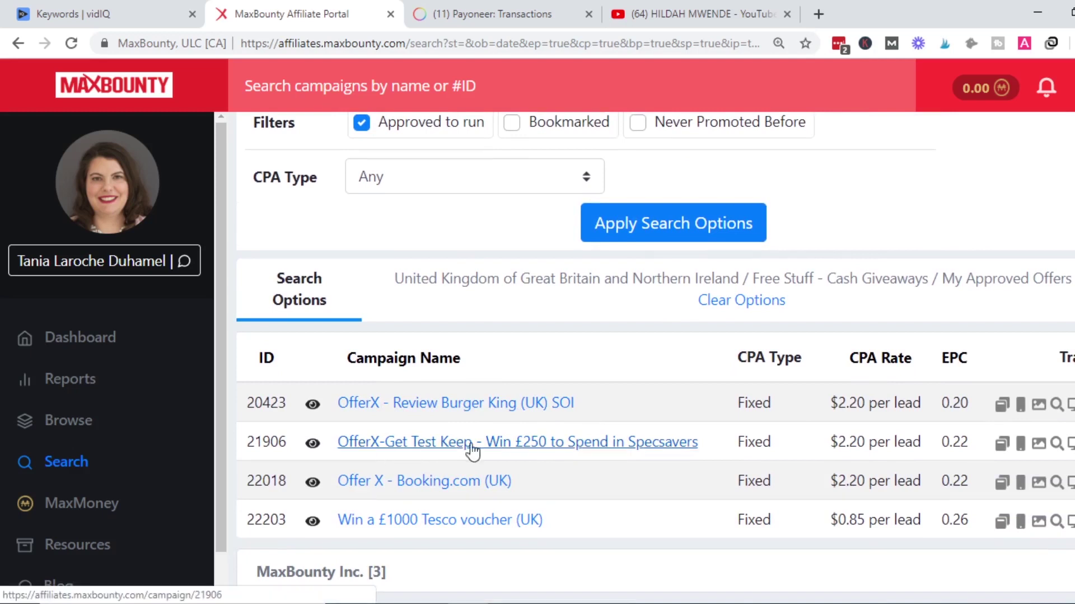
pyautogui.rightClick(546, 447)
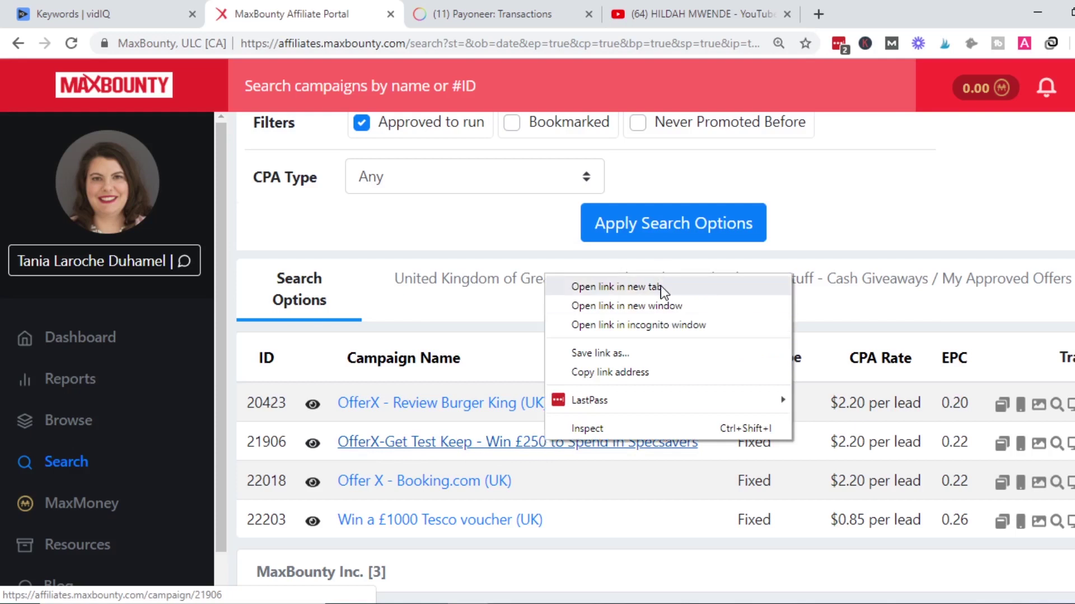
pyautogui.click(560, 285)
pyautogui.click(430, 1)
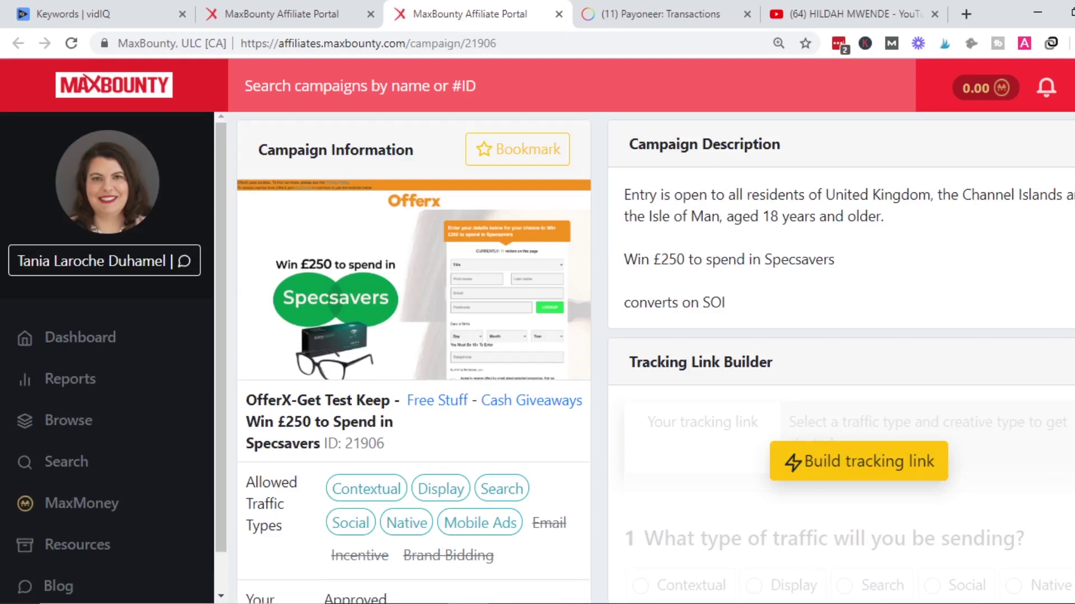
# Preview the campaign's Sample landing page and review its entry form from the title options down to the registration section.
pyautogui.scroll(-8, 655, 358)
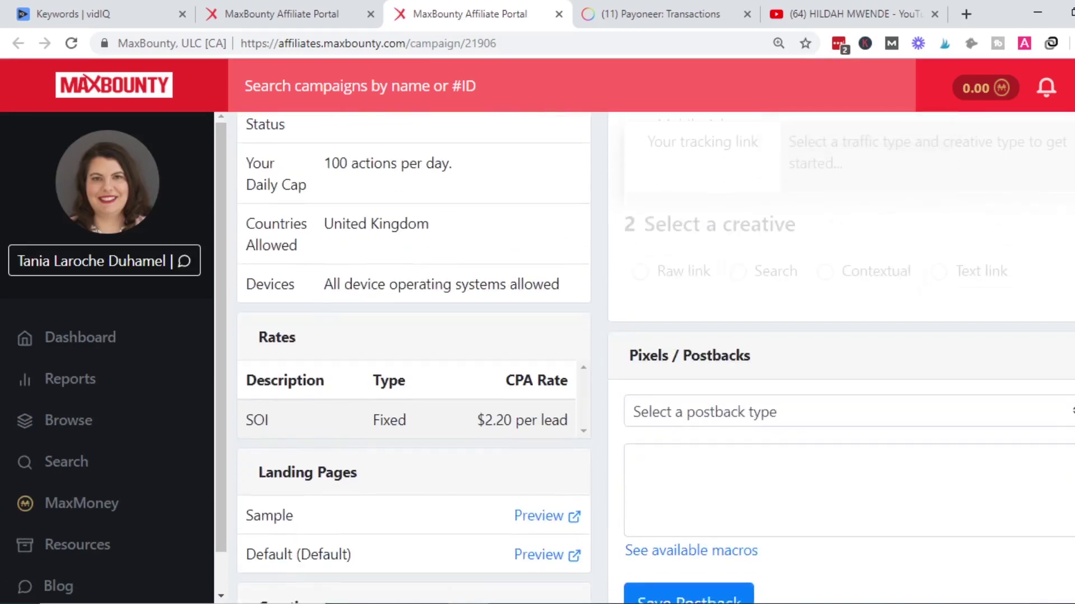
pyautogui.click(548, 444)
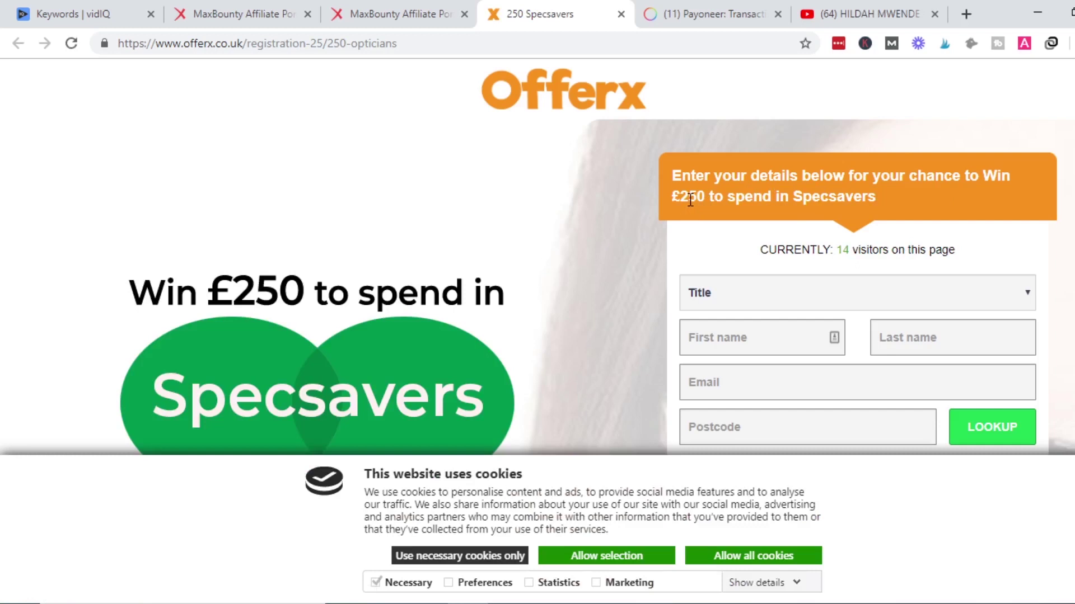
pyautogui.scroll(-2, 587, 257)
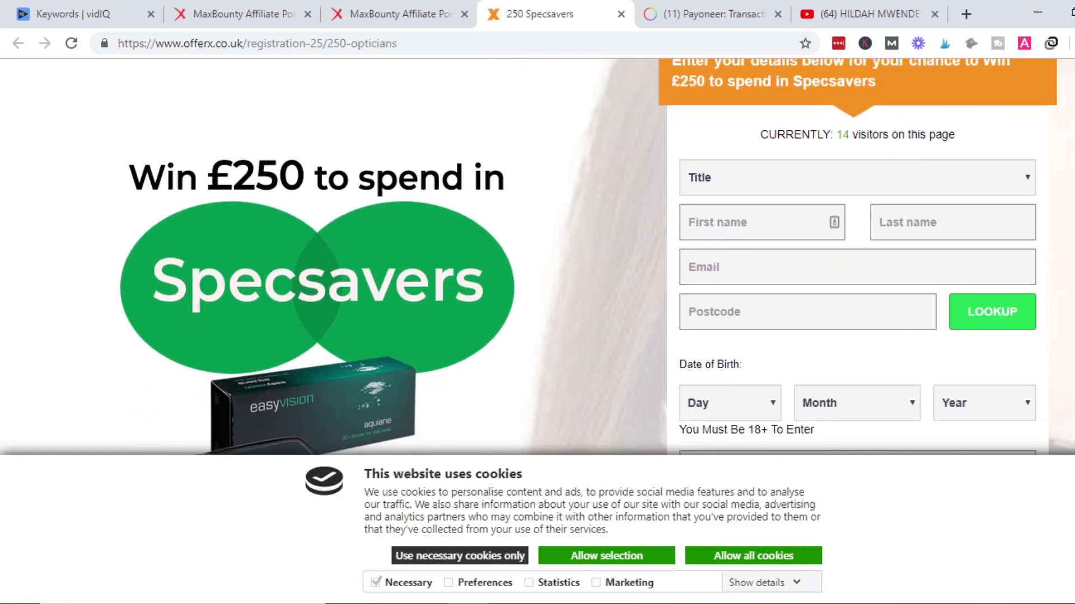
pyautogui.click(787, 184)
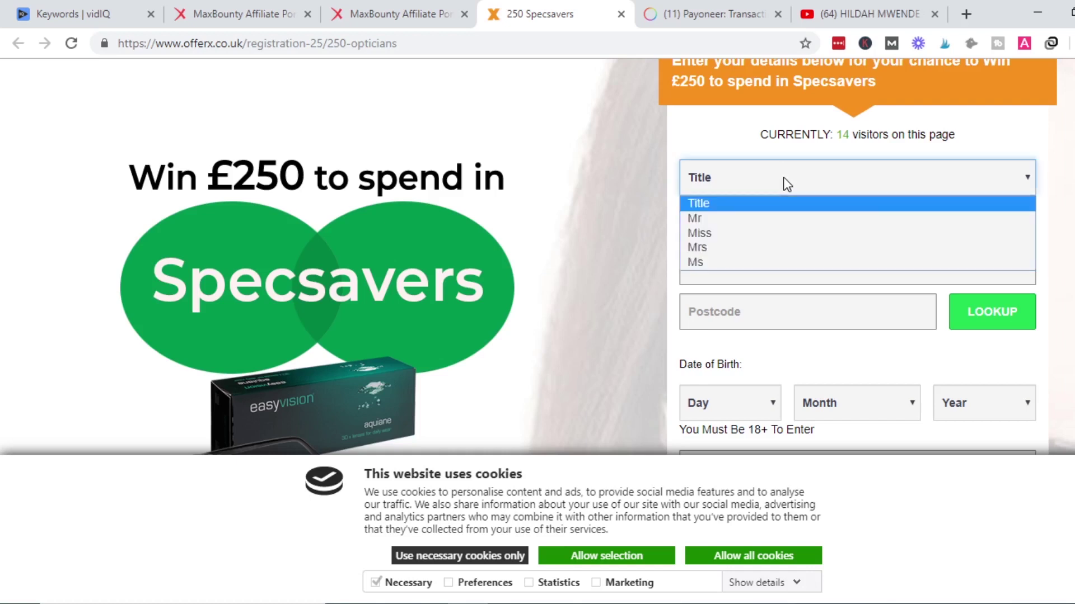
pyautogui.click(787, 185)
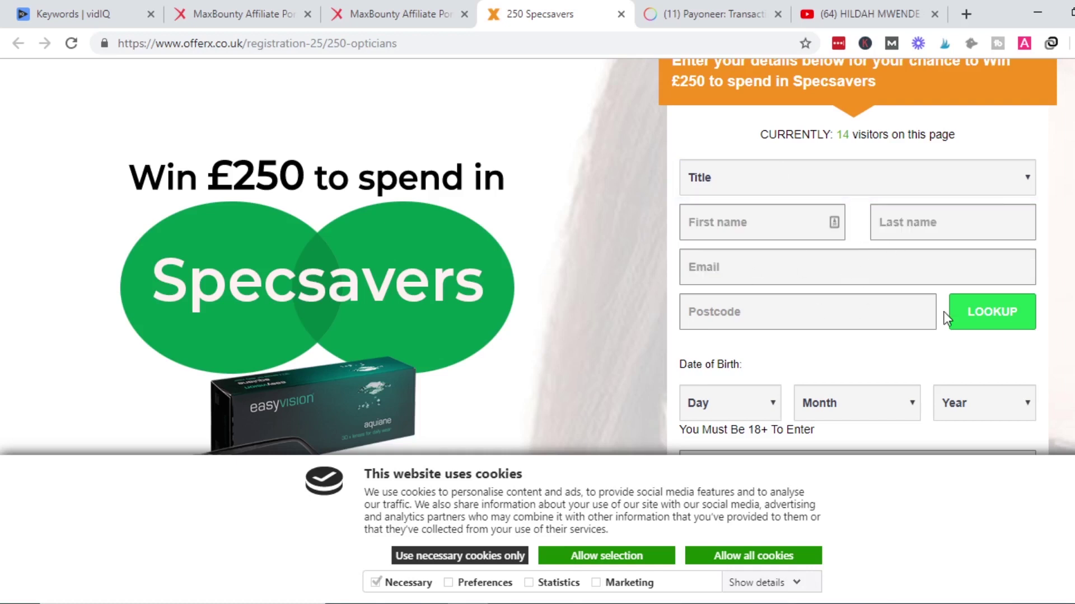
pyautogui.scroll(-2, 560, 252)
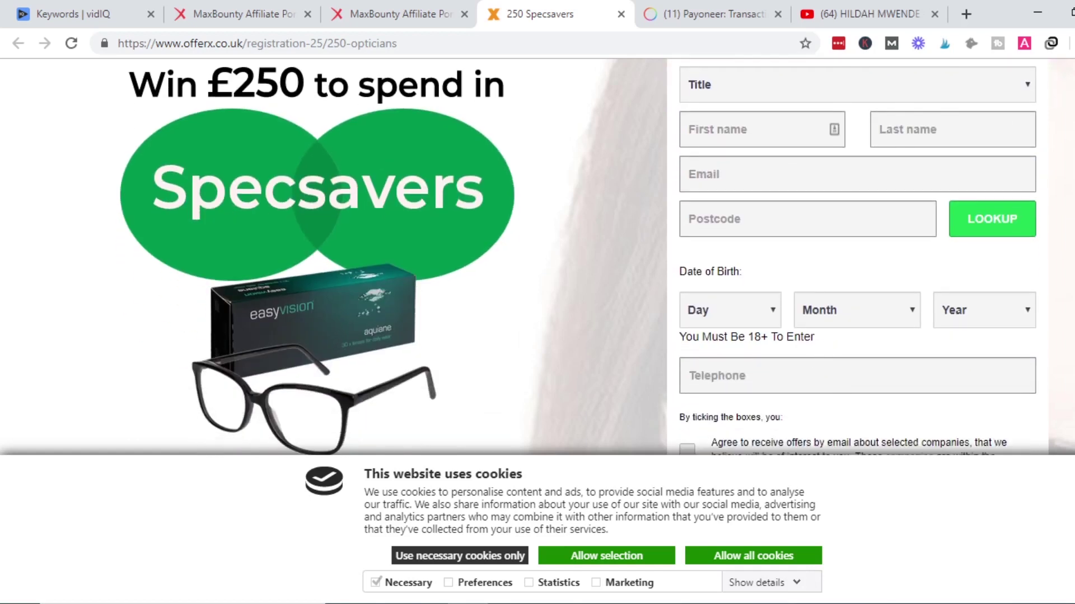
pyautogui.scroll(-2, 817, 351)
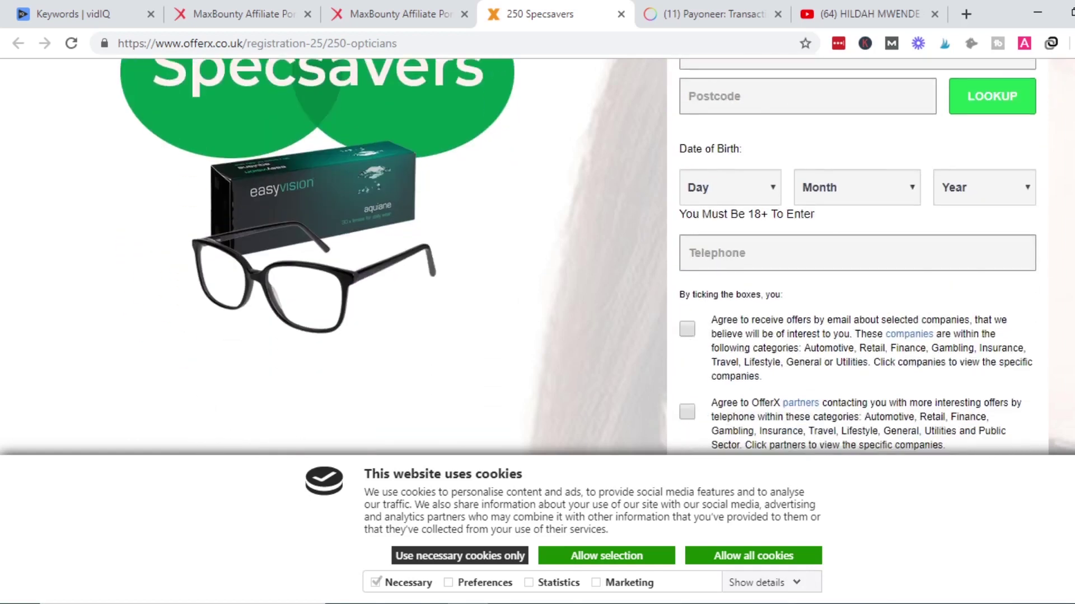
pyautogui.scroll(-7, 693, 346)
pyautogui.scroll(-1, 858, 257)
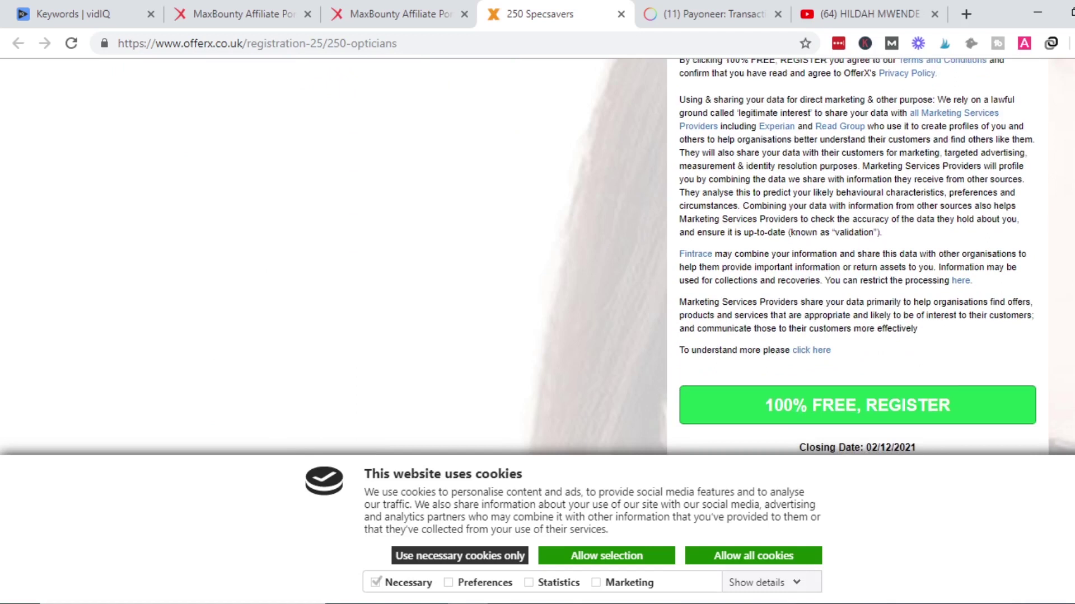
pyautogui.scroll(10, 578, 257)
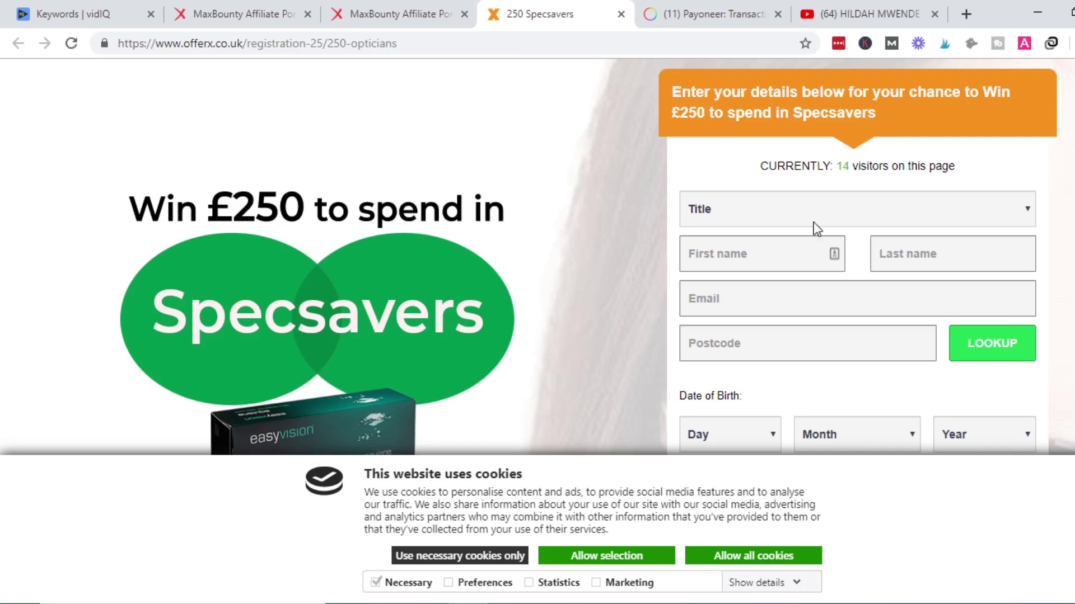
# Return to the Specsavers campaign page and check its CPA rate and the conversion type given in the description.
pyautogui.click(342, 10)
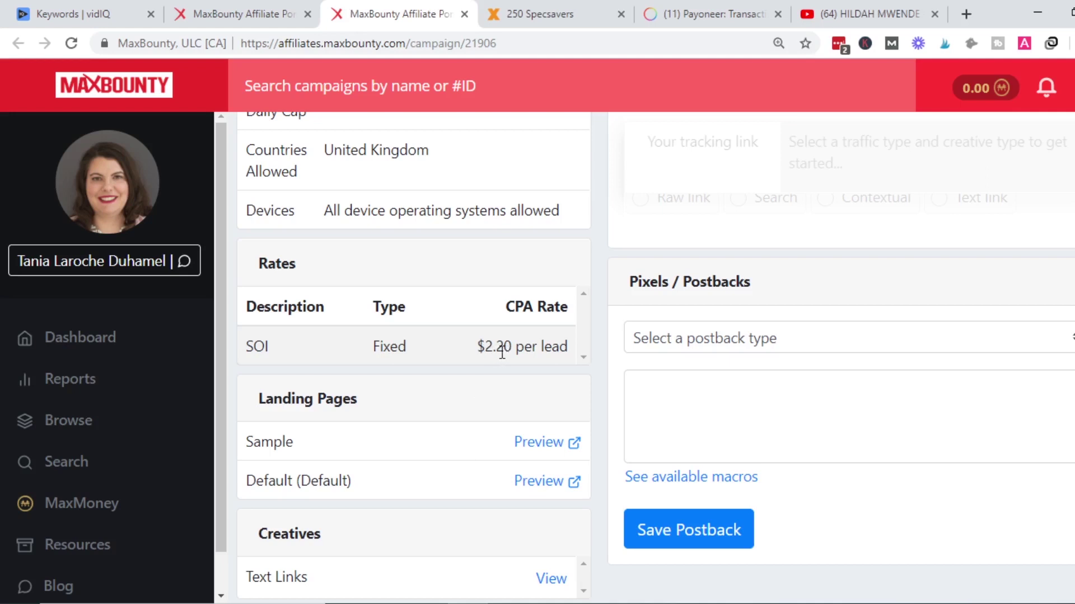
pyautogui.scroll(8, 656, 357)
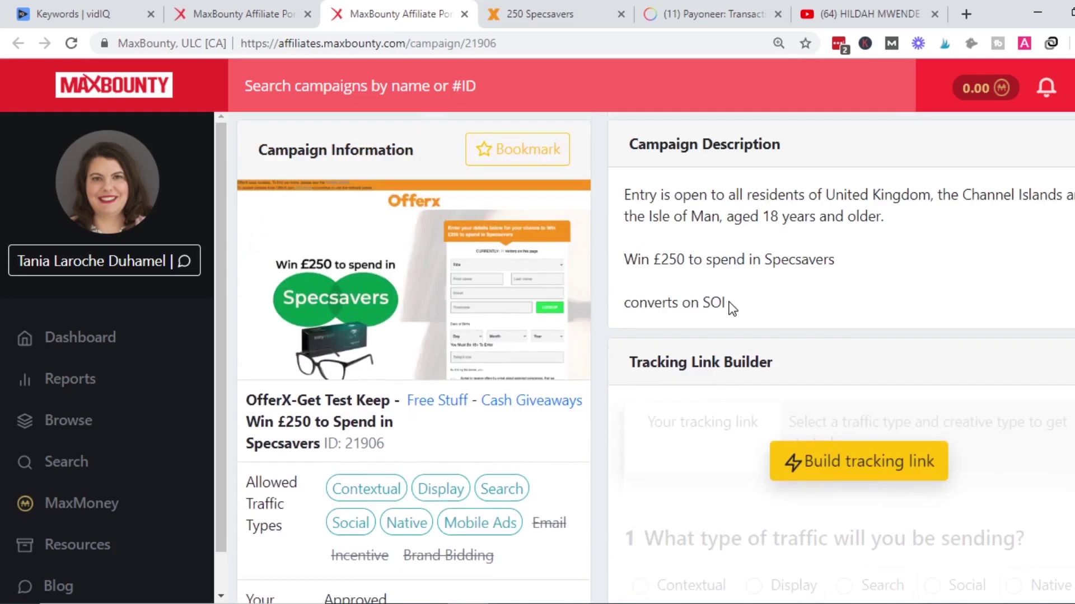
pyautogui.moveTo(726, 303); pyautogui.dragTo(704, 303)
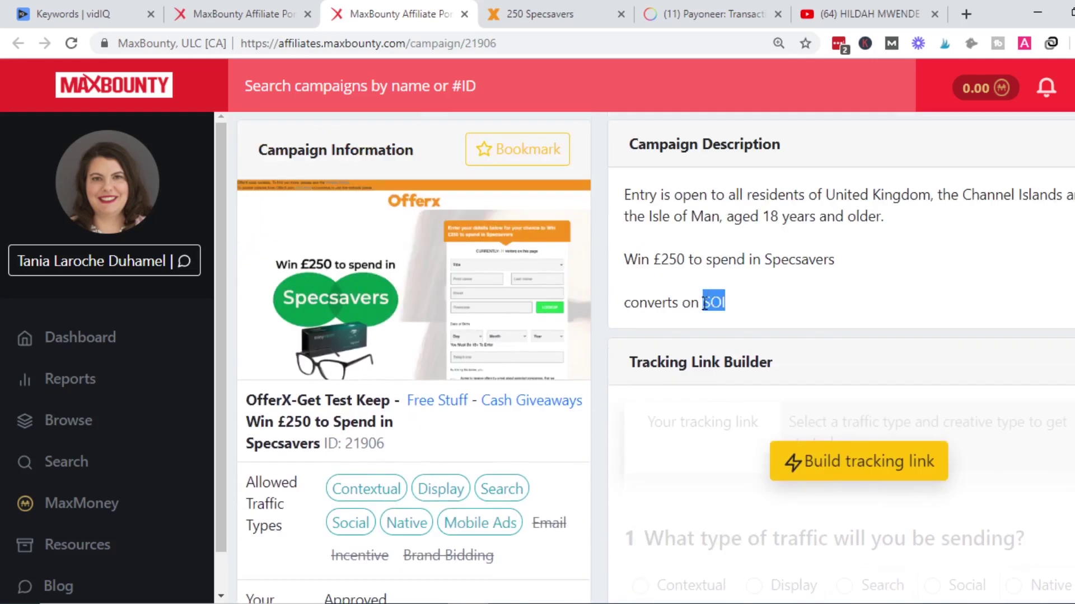
pyautogui.click(759, 306)
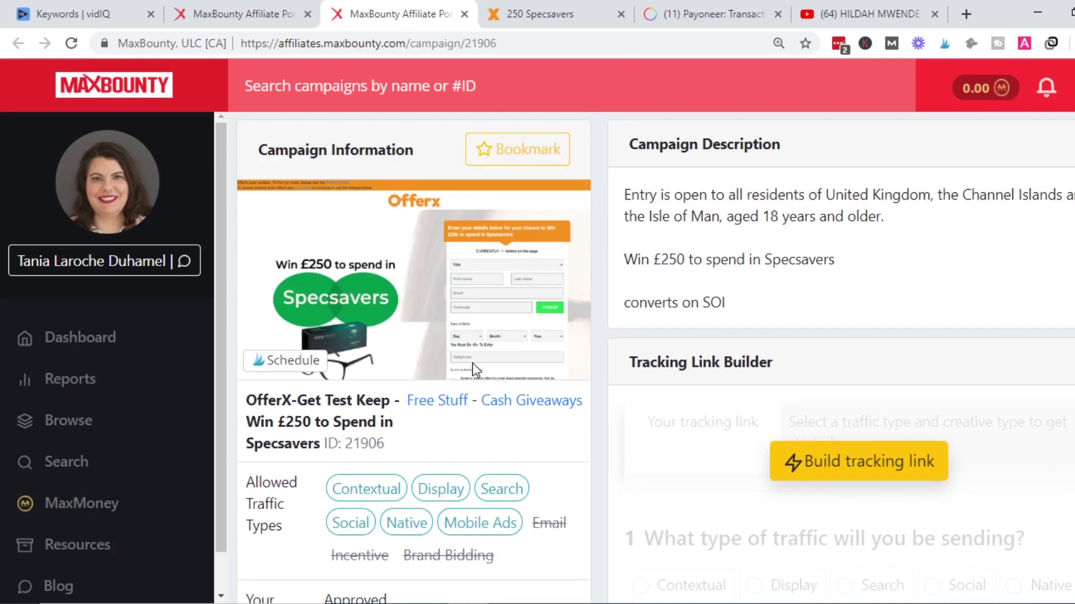
# Recheck the landing page's entry fields and review the campaign's allowed traffic types, daily cap, countries and devices.
pyautogui.click(509, 2)
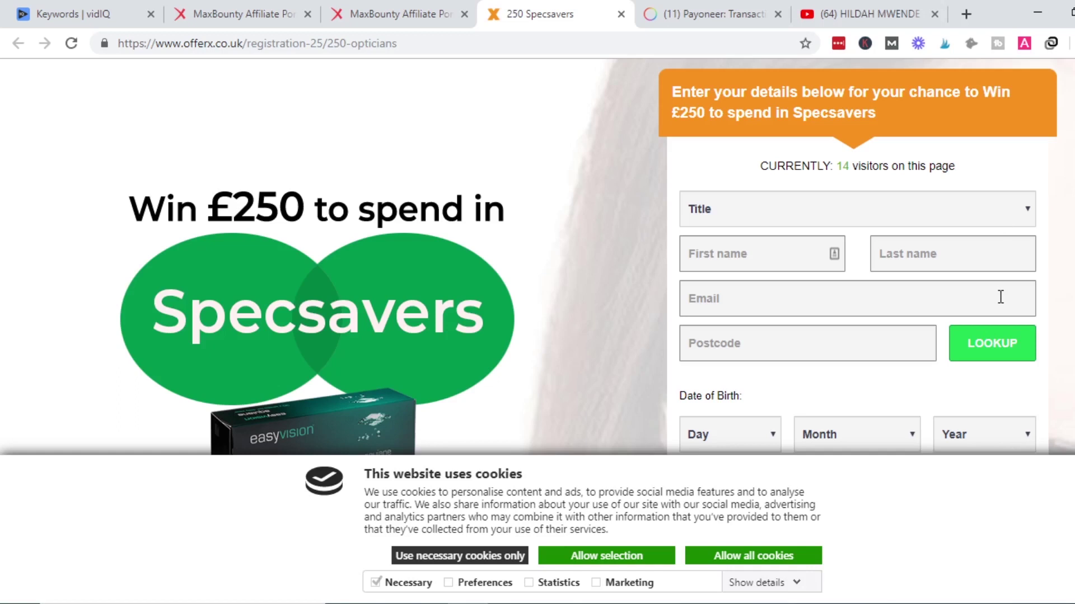
pyautogui.click(433, 2)
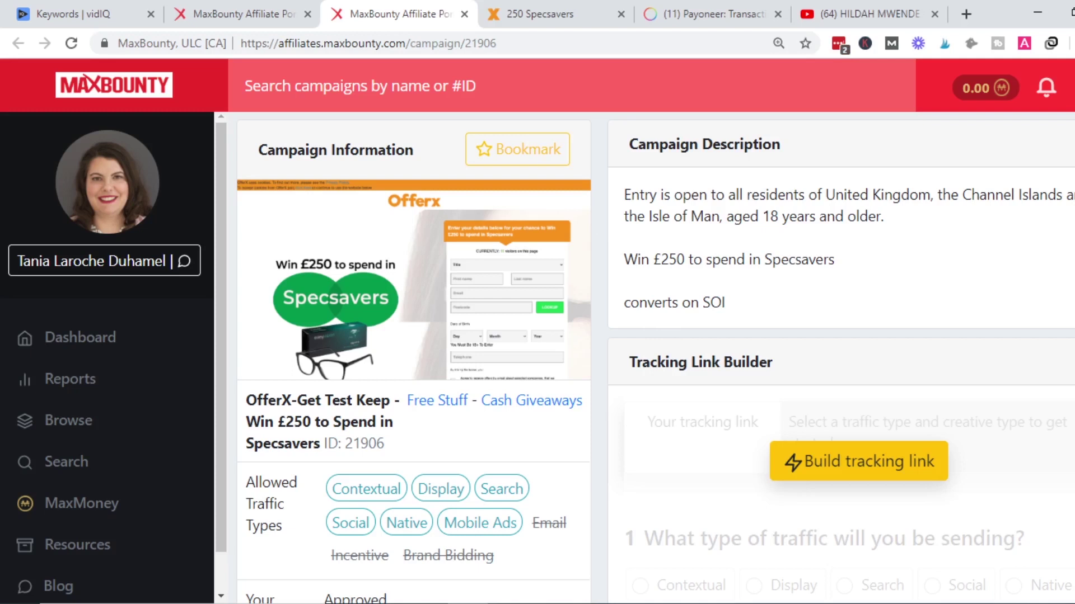
pyautogui.scroll(-5, 327, 462)
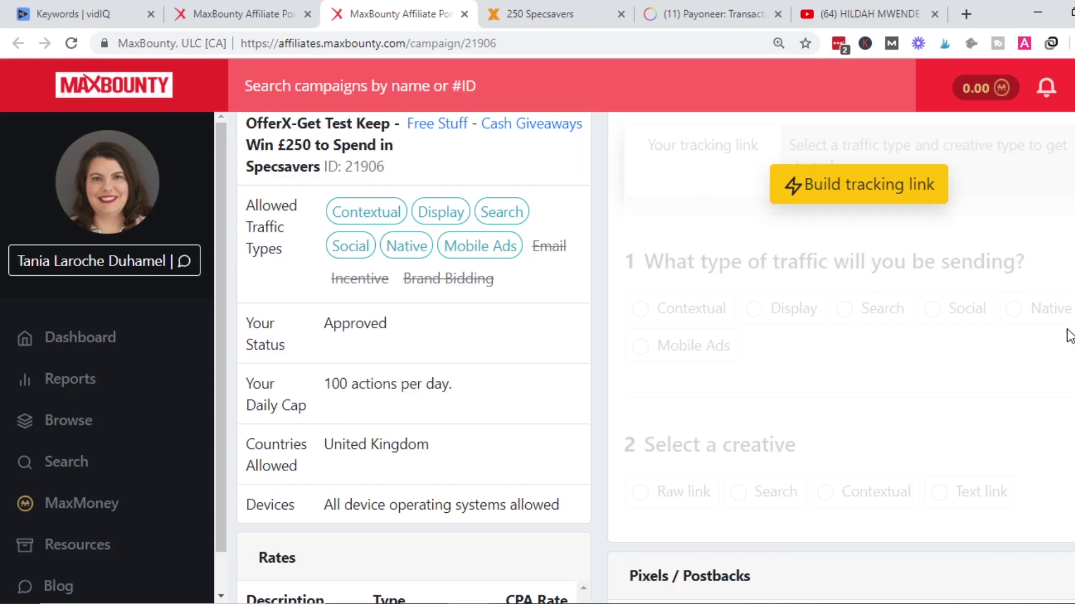
# Recheck the Specsavers campaign's details and start building its tracking link.
pyautogui.scroll(-3, 1066, 336)
pyautogui.scroll(3, 1067, 336)
pyautogui.scroll(4, 655, 359)
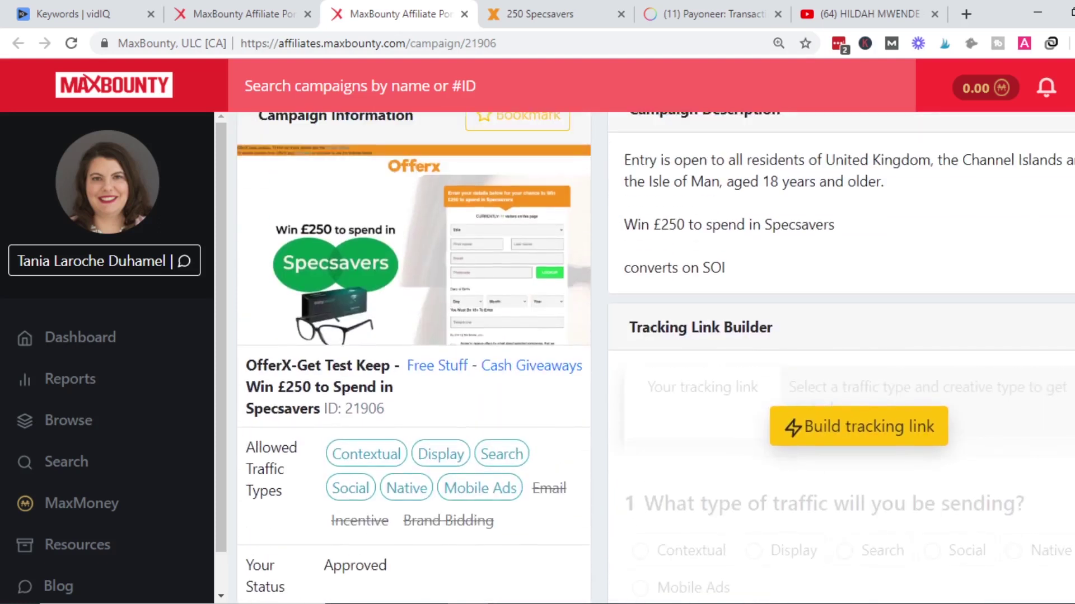
pyautogui.scroll(-3, 890, 235)
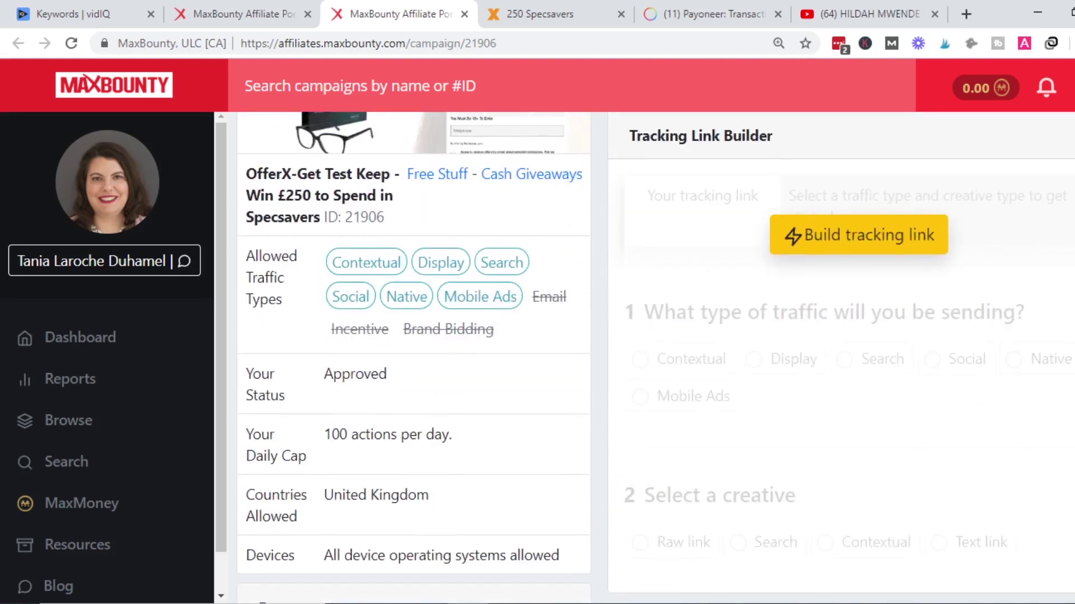
pyautogui.click(890, 232)
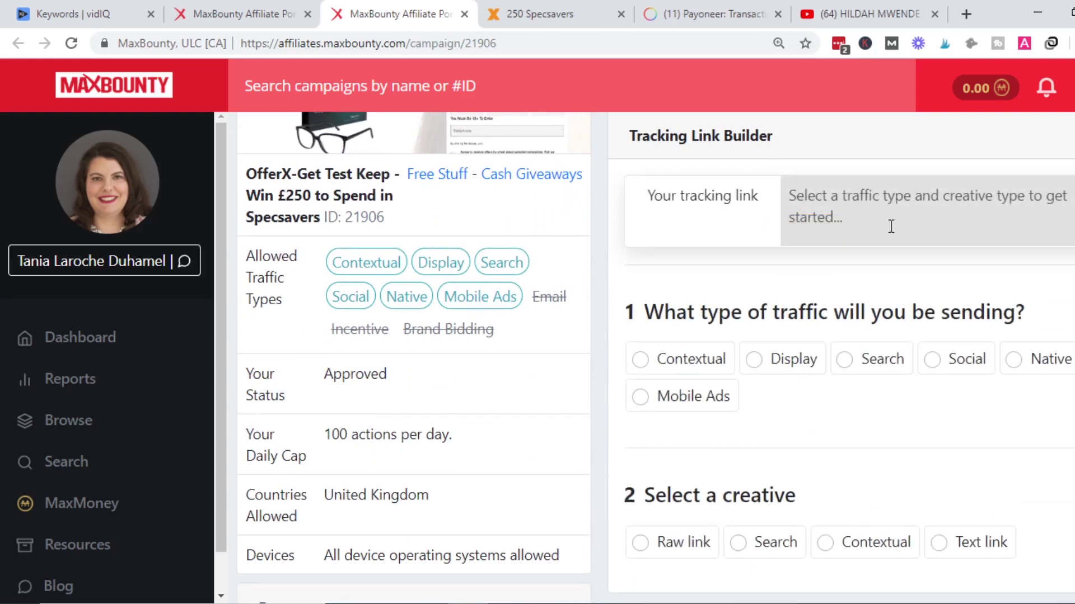
# Generate the tracking link with Social as the traffic type and Contextual as the creative.
pyautogui.scroll(2, 654, 358)
pyautogui.scroll(-4, 654, 358)
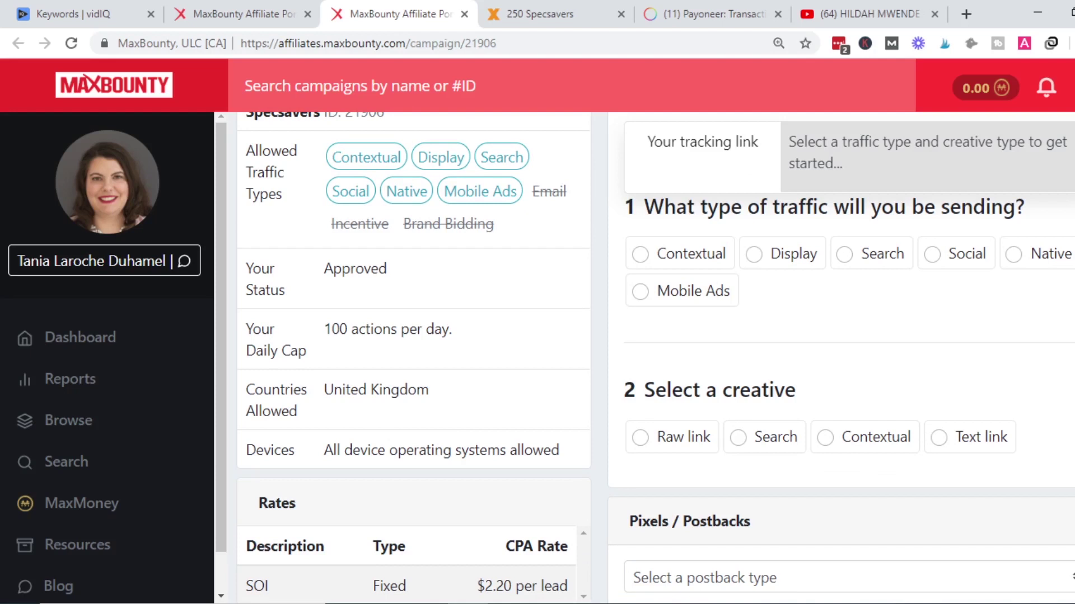
pyautogui.moveTo(950, 261)
pyautogui.click(952, 271)
pyautogui.scroll(-1, 952, 271)
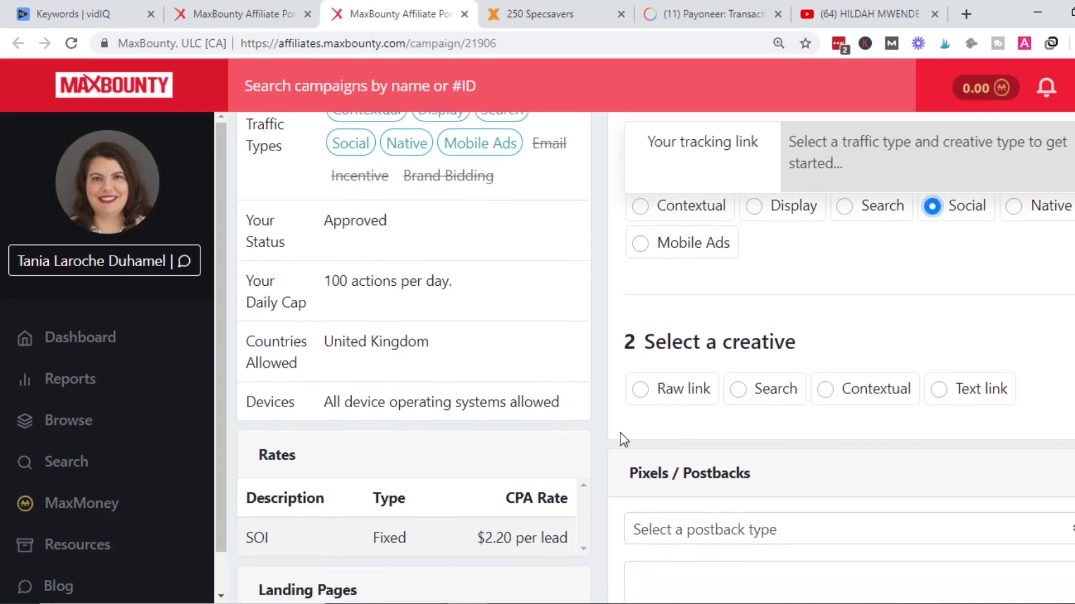
pyautogui.click(825, 390)
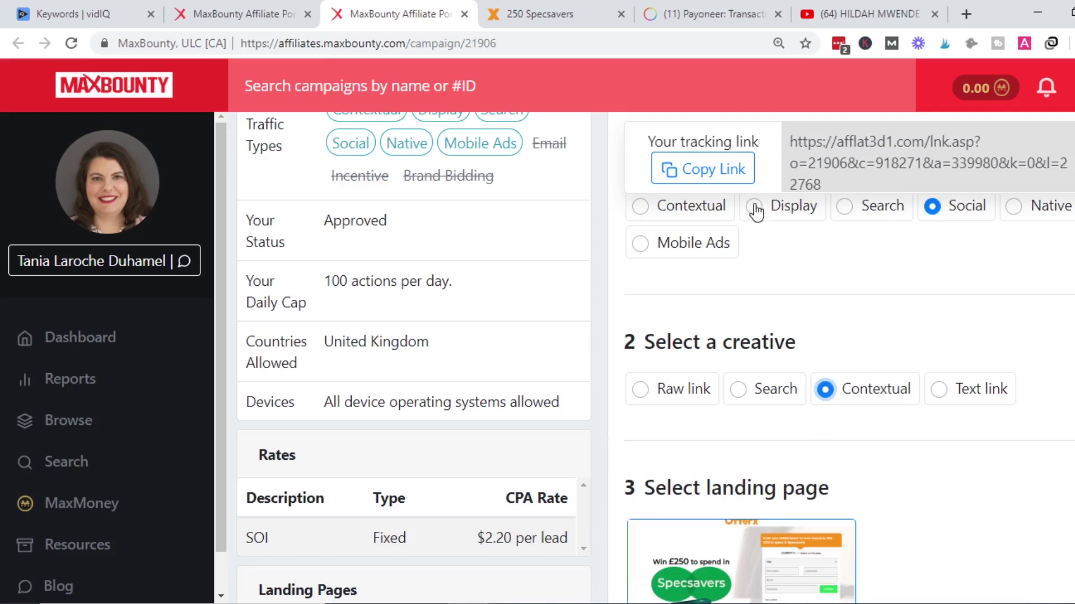
# Copy the generated tracking link into a new maximized Notepad document, then minimize Notepad to return to the campaign page.
pyautogui.click(724, 178)
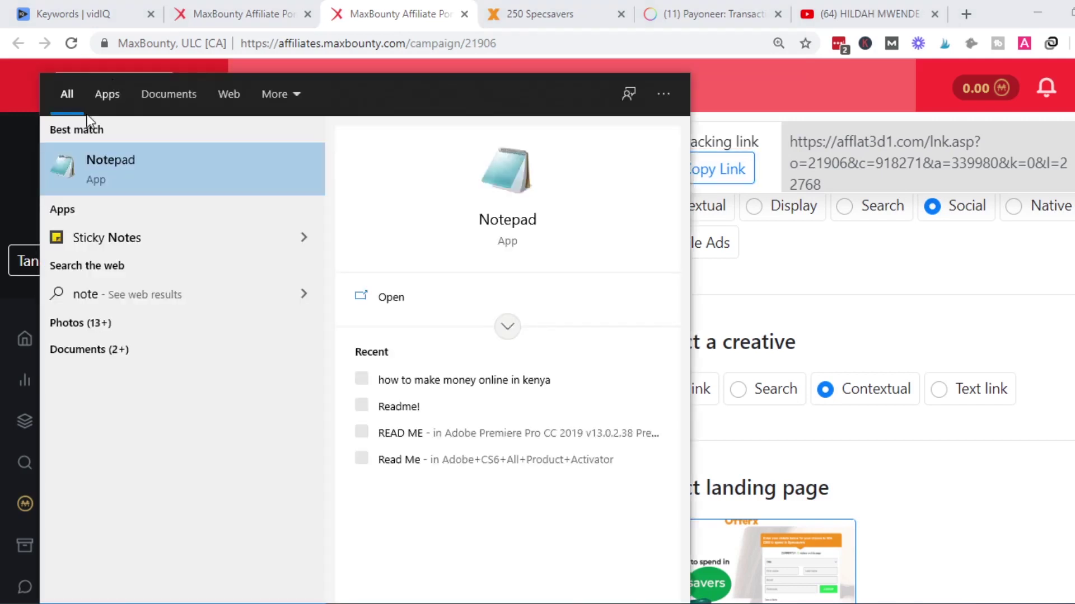
pyautogui.press('Return')
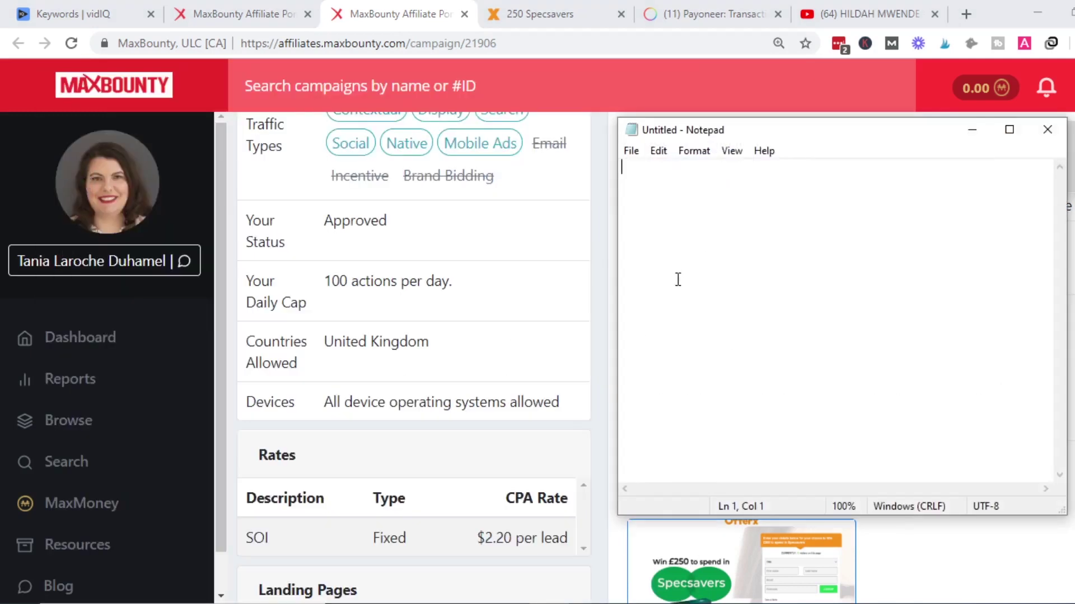
pyautogui.write('https://afflat3d1.com/lnk.asp?o=21906&c=918271&a=339980&k=0&l=22768')
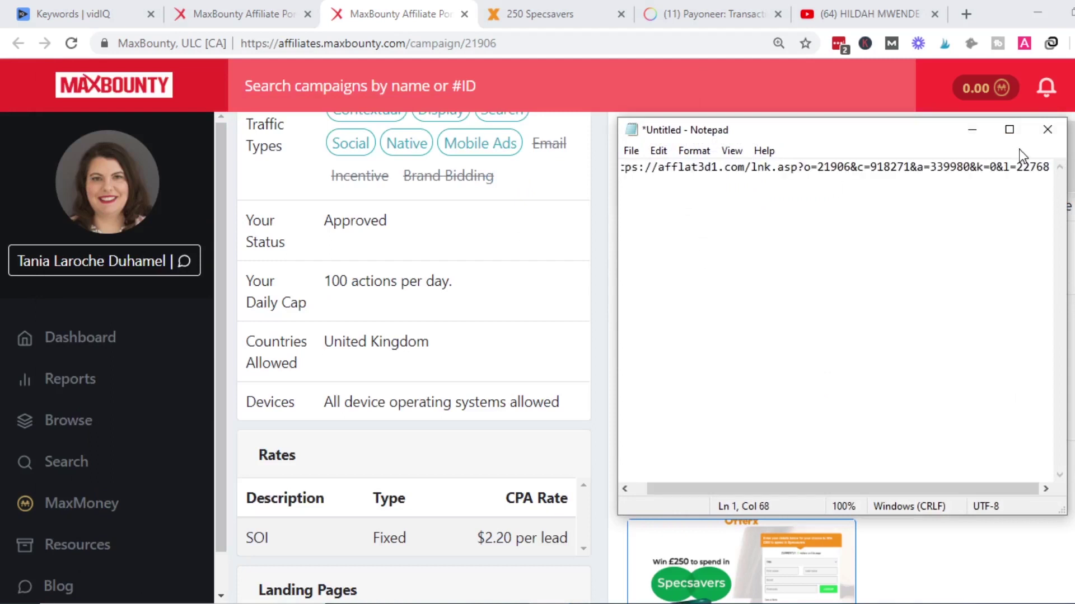
pyautogui.click(1009, 129)
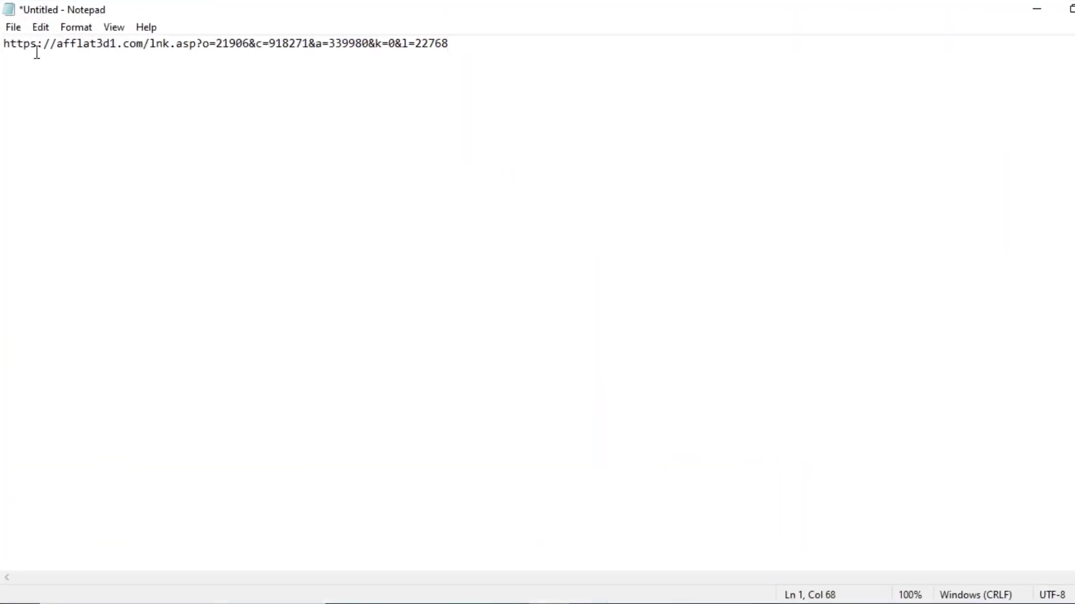
pyautogui.click(1045, 15)
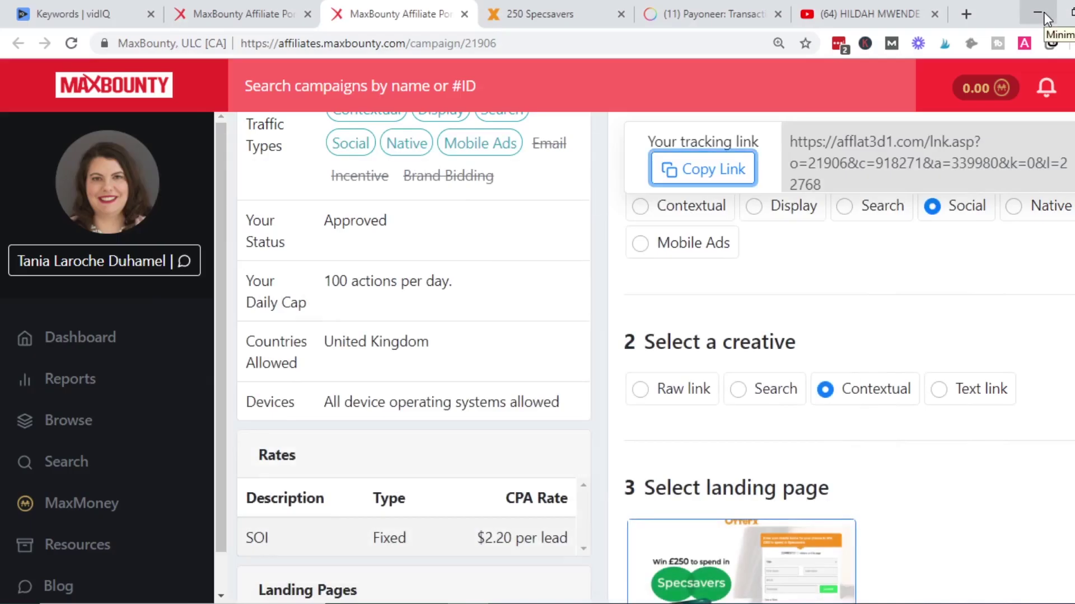
# Switch to the Specsavers landing page's tab and run a Google search for "google" there.
pyautogui.press('Home')
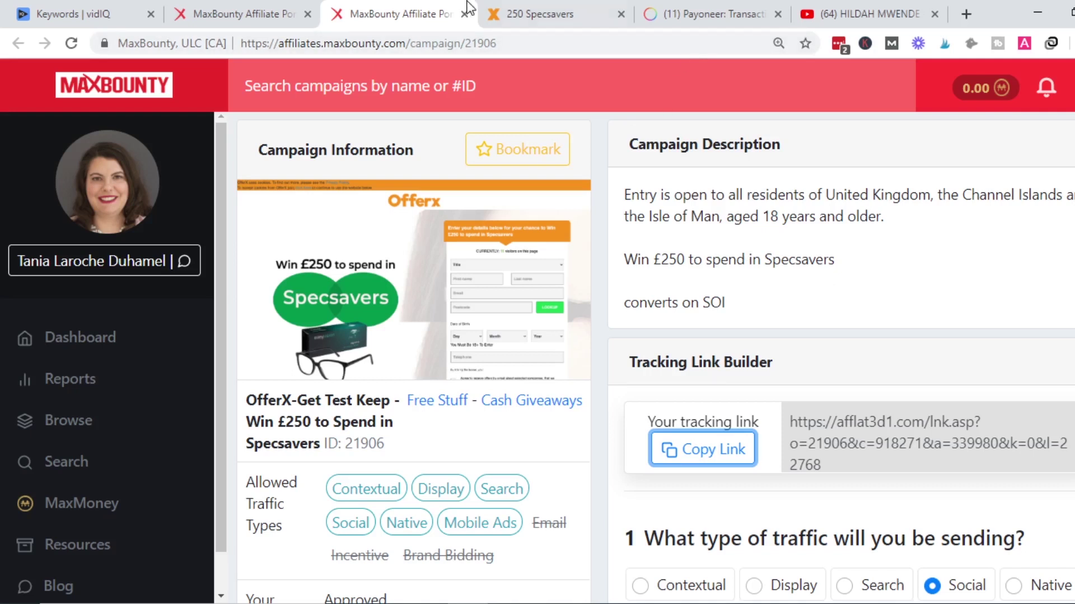
pyautogui.click(512, 17)
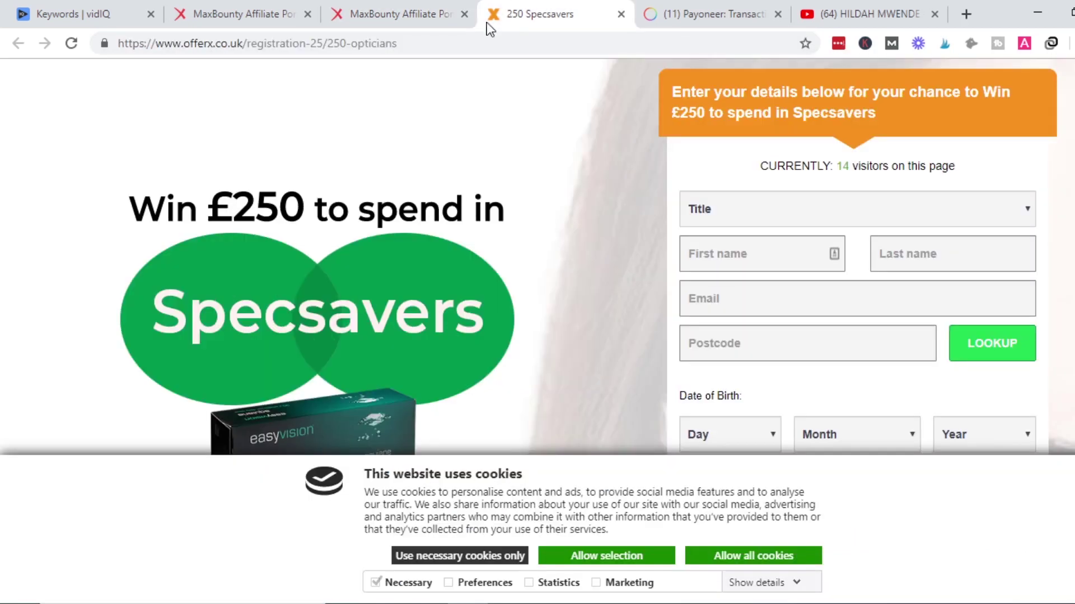
pyautogui.click(377, 45)
pyautogui.write('gooo')
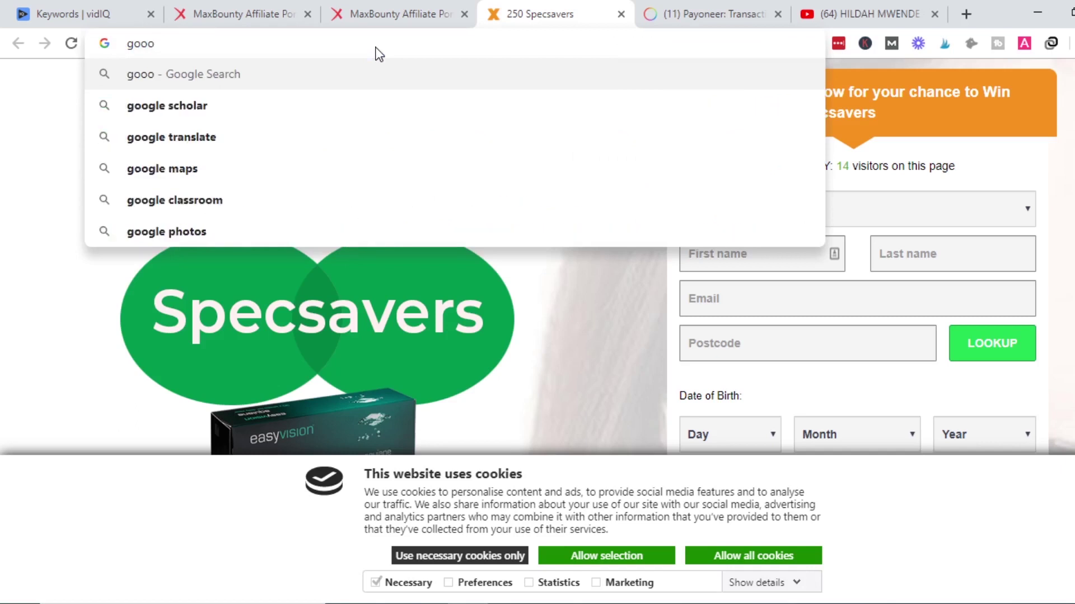
pyautogui.press('BackSpace')
pyautogui.write('gle')
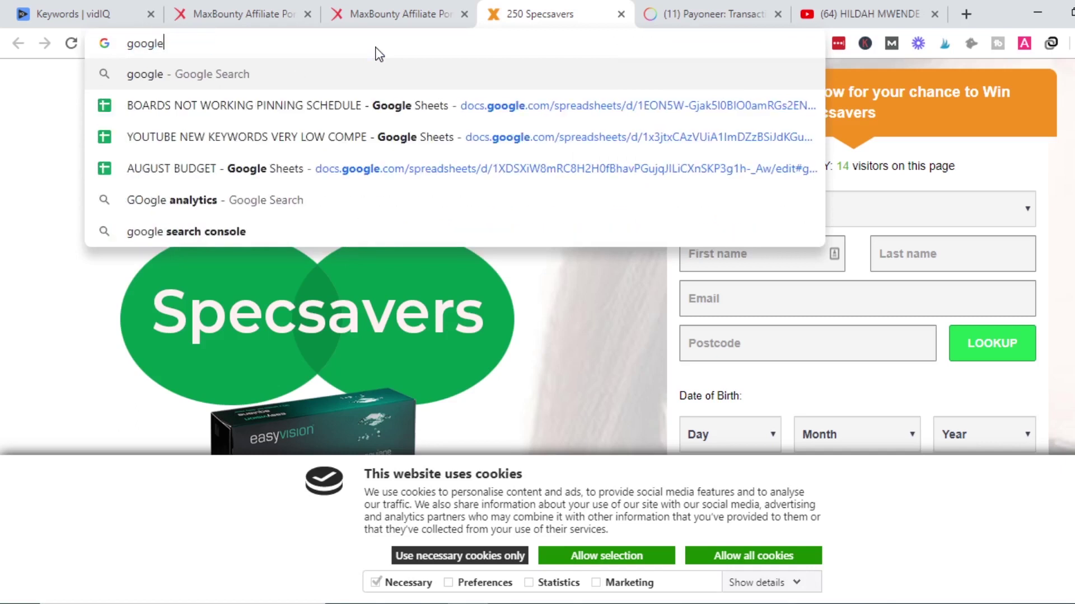
pyautogui.press('Return')
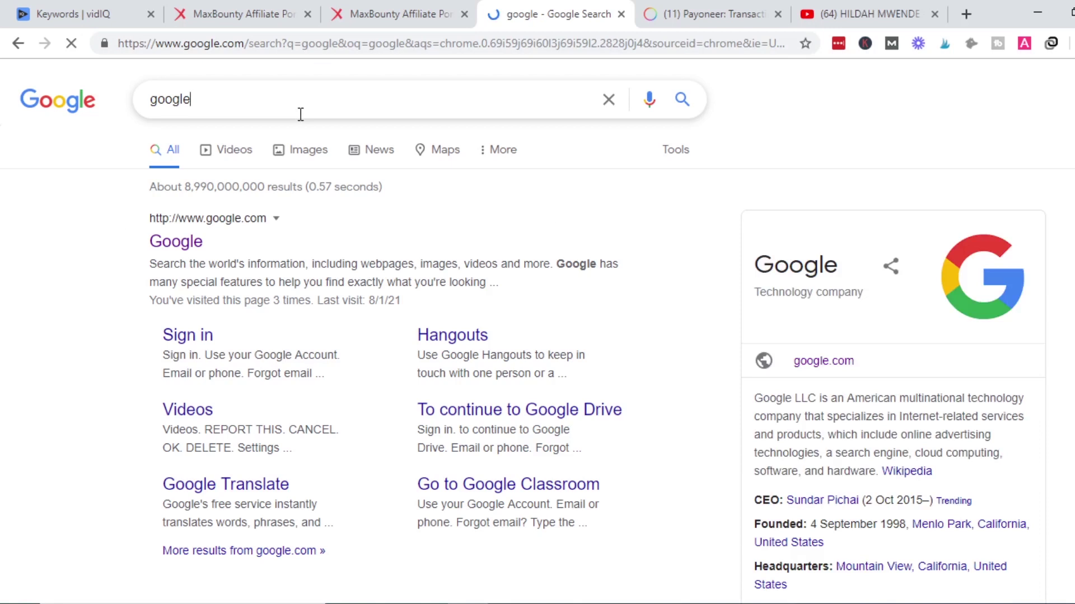
# Replace the Google query with a search for "addmecontacts".
pyautogui.doubleClick(300, 113)
pyautogui.click(299, 110)
pyautogui.doubleClick(299, 111)
pyautogui.write('add')
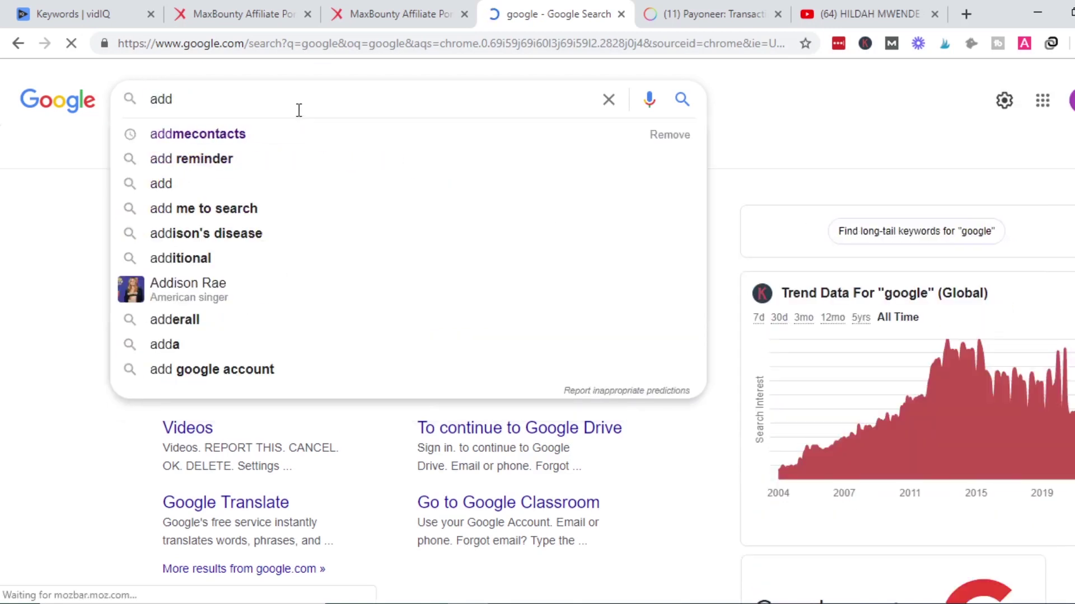
pyautogui.click(283, 138)
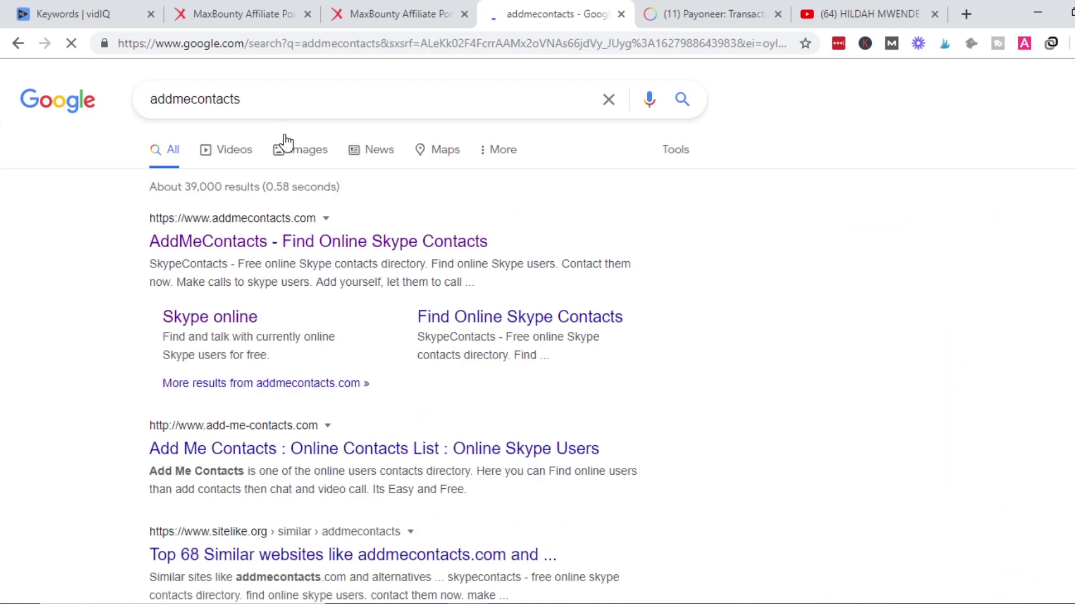
# Enlarge the search results page and open the website "AddMeContacts - Find Online Skype Contacts".
pyautogui.click(273, 101)
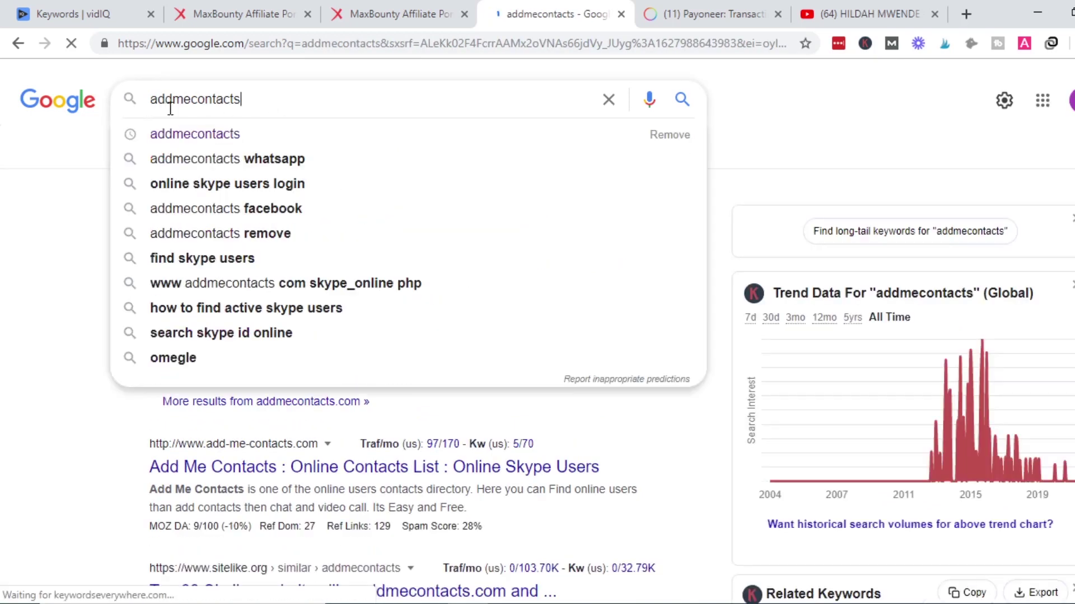
pyautogui.hotkey('ctrl', '+')
pyautogui.hotkey('ctrl', '+')
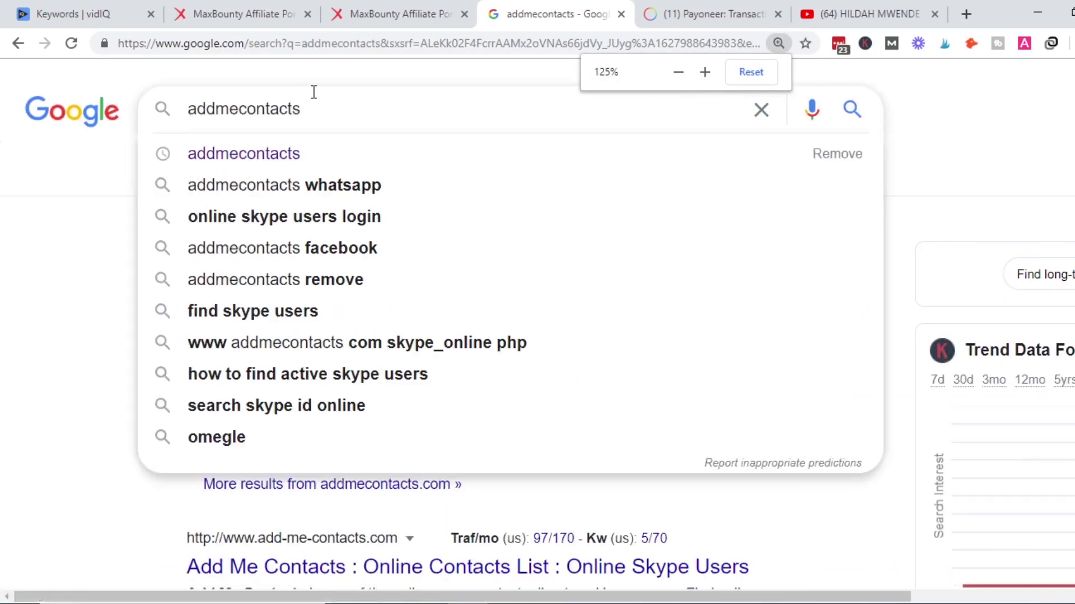
pyautogui.hotkey('ctrl', '+')
pyautogui.hotkey('ctrl', '+')
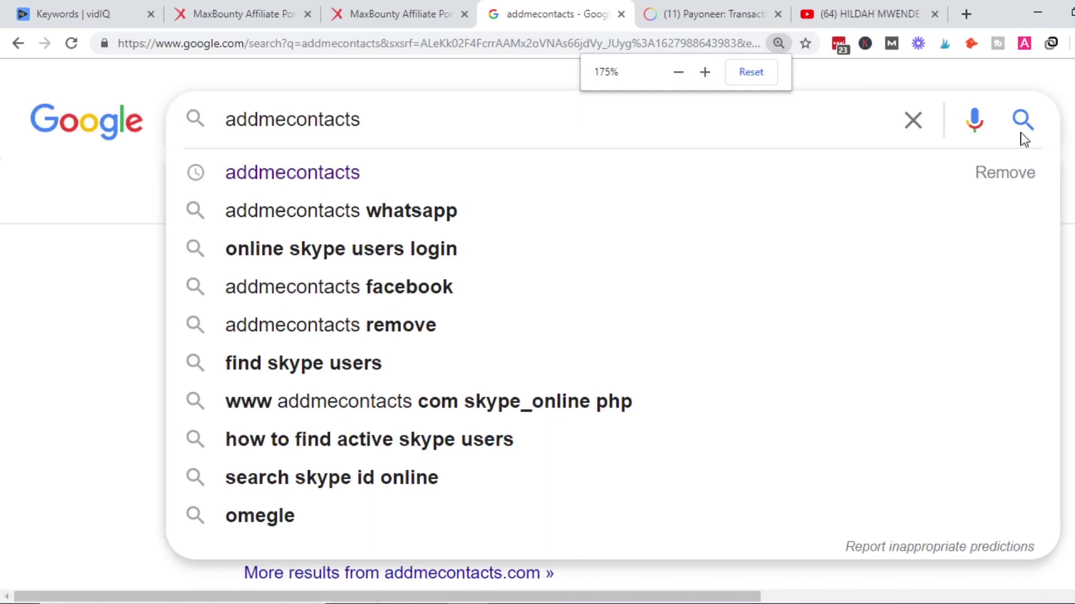
pyautogui.click(106, 368)
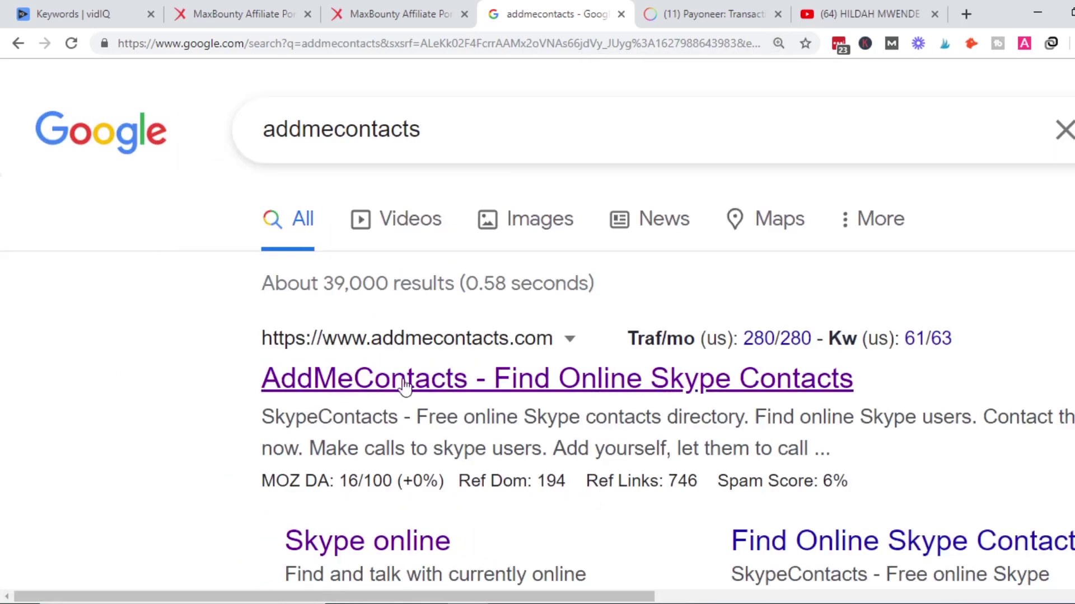
pyautogui.click(473, 117)
pyautogui.hotkey('ctrl', '-')
pyautogui.click(12, 369)
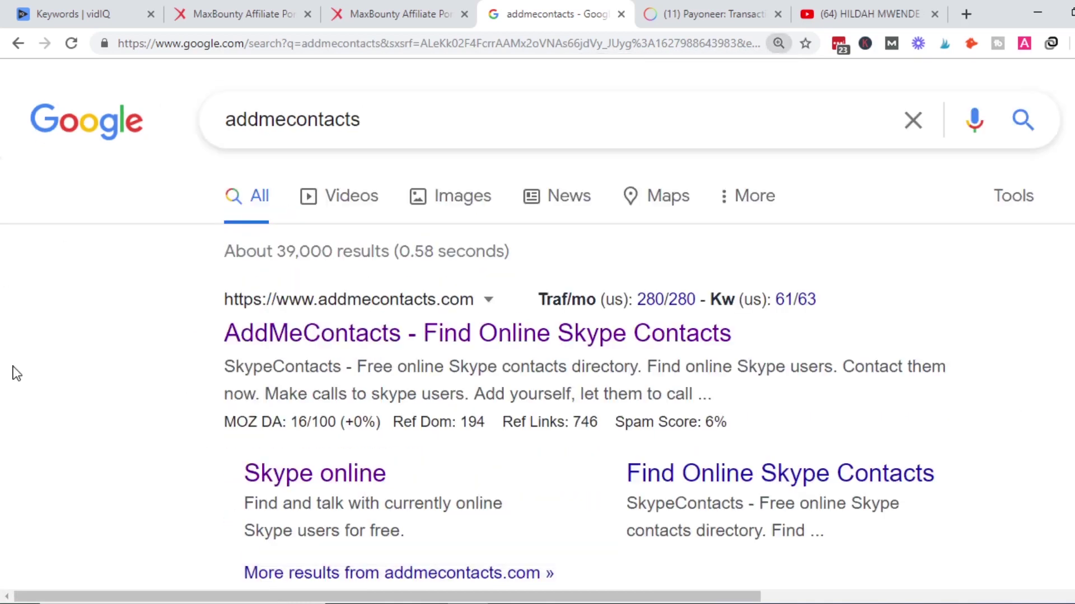
pyautogui.click(457, 347)
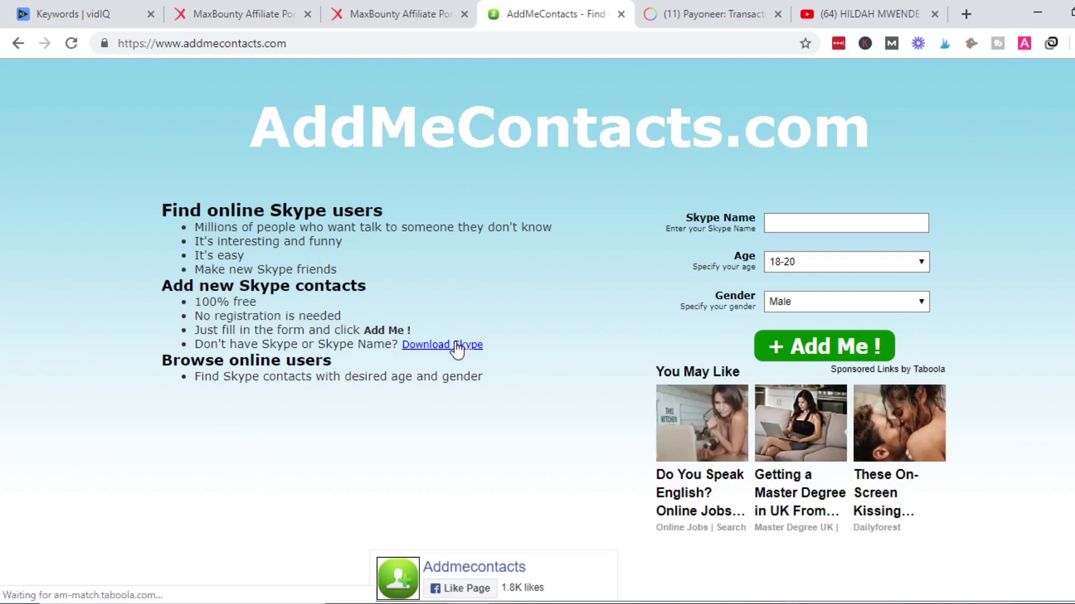
# Fill in the AddMeContacts form with the Skype name, age 21-23 and gender Female, and submit it.
pyautogui.moveTo(511, 156)
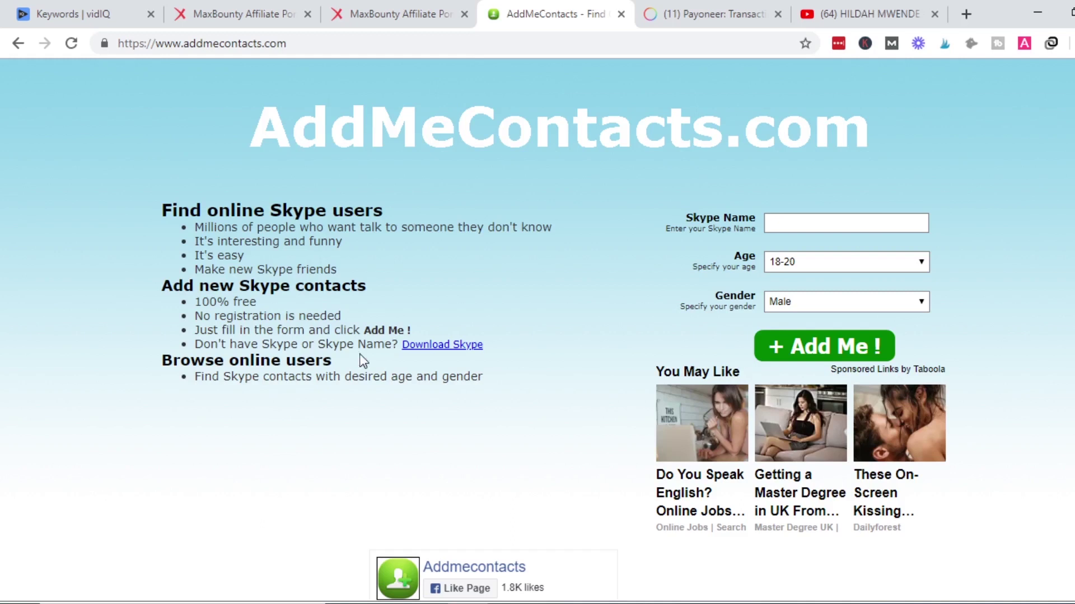
pyautogui.click(438, 347)
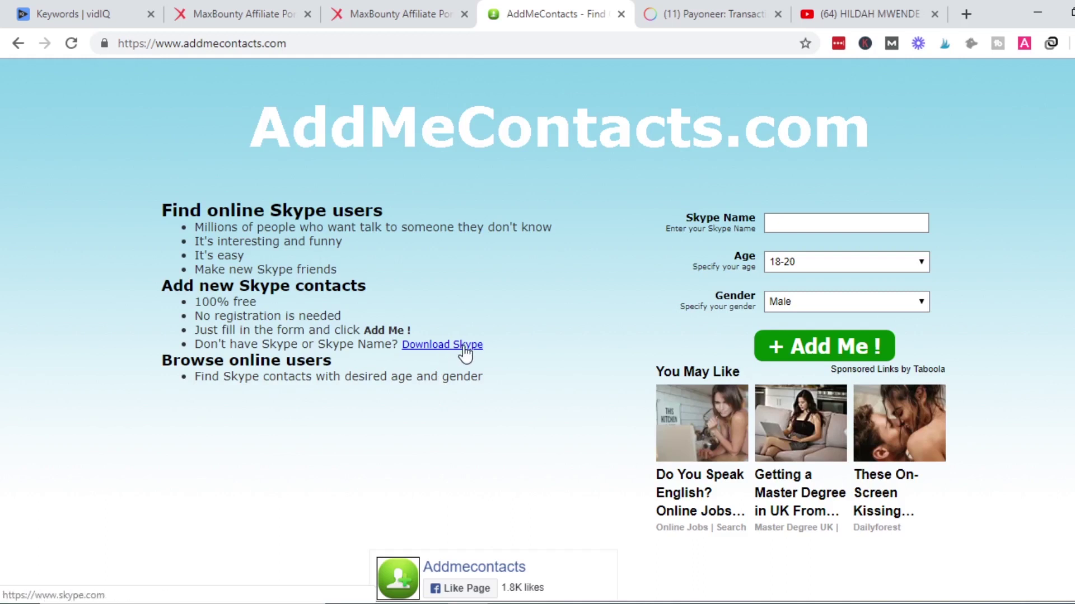
pyautogui.click(902, 226)
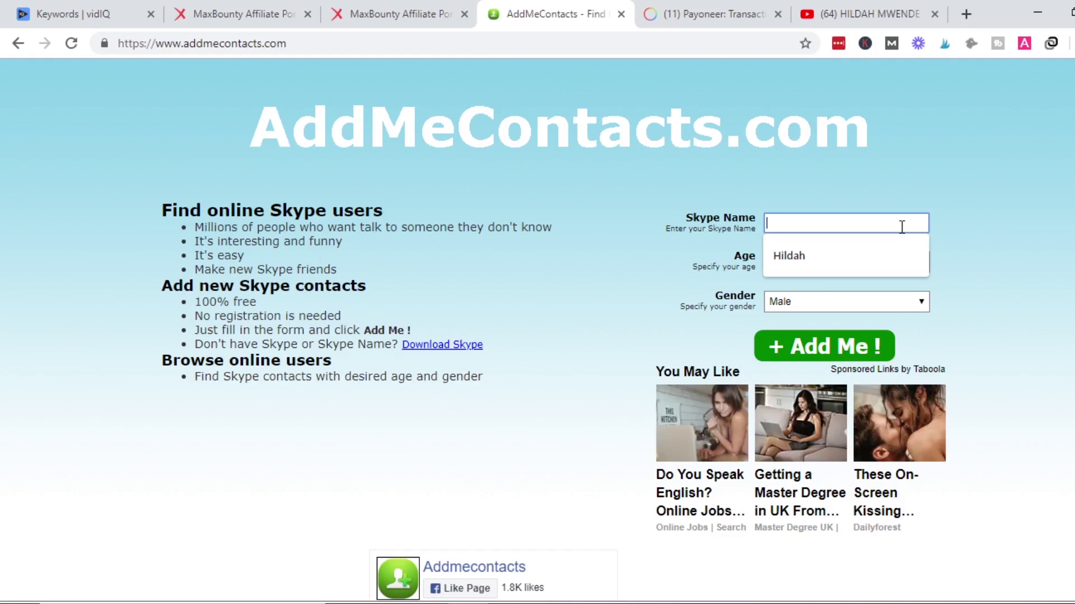
pyautogui.click(861, 259)
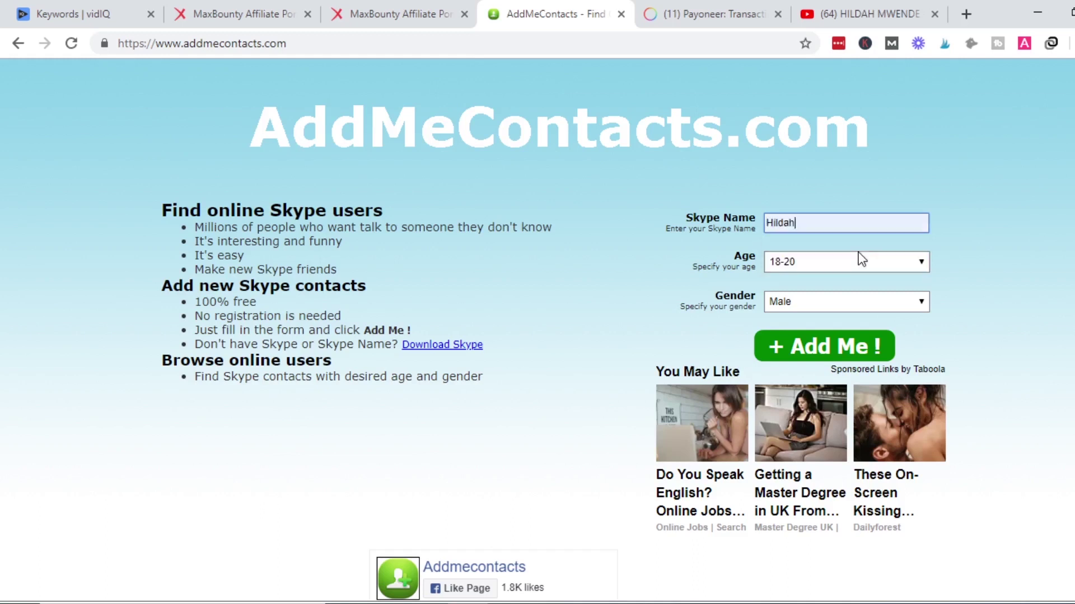
pyautogui.click(922, 264)
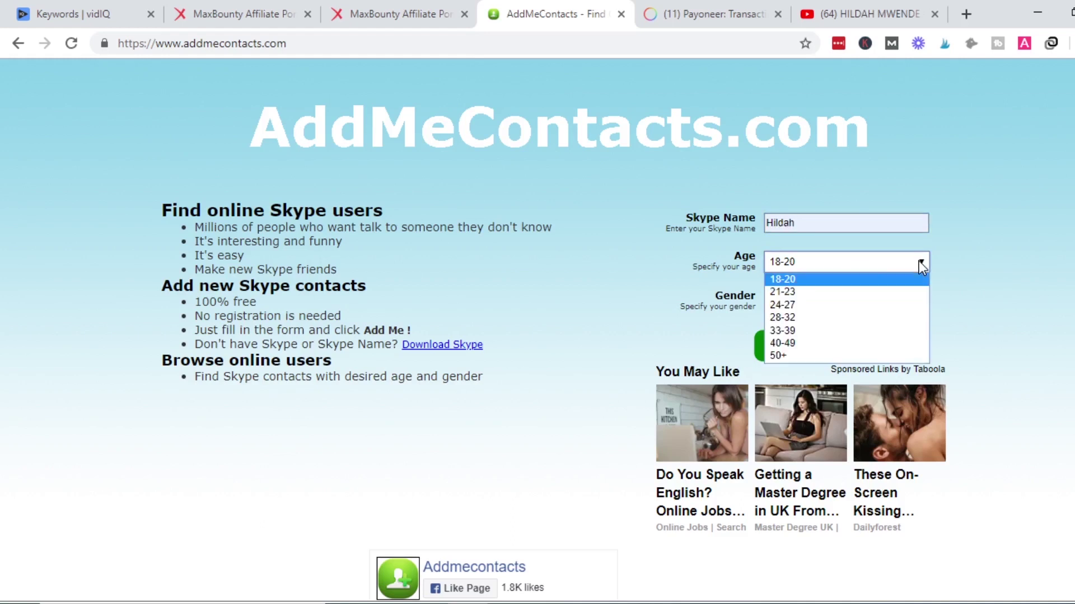
pyautogui.click(850, 293)
pyautogui.click(840, 303)
pyautogui.click(821, 331)
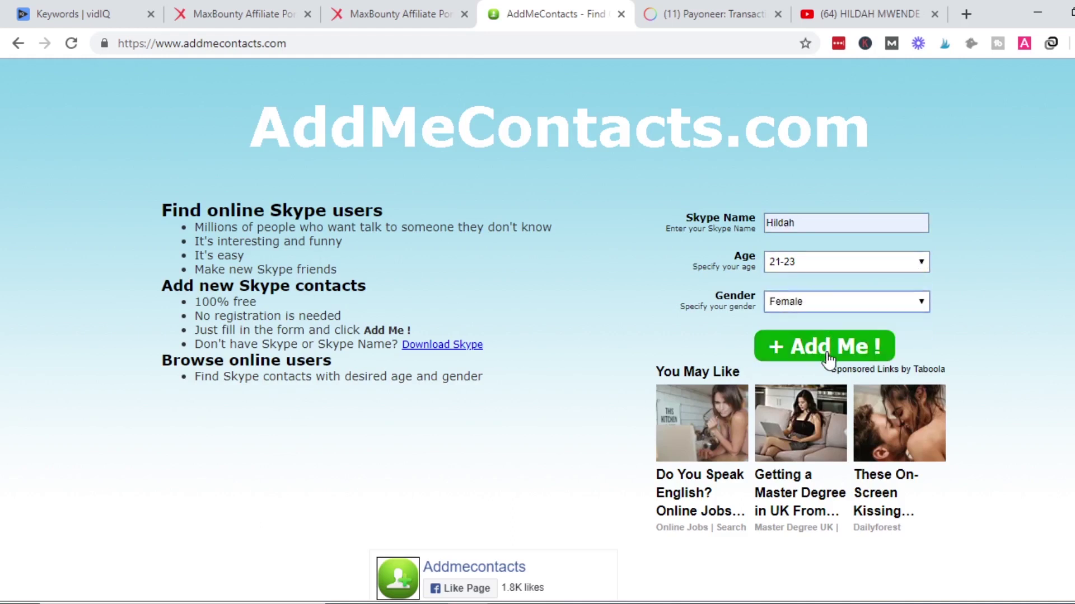
pyautogui.click(828, 352)
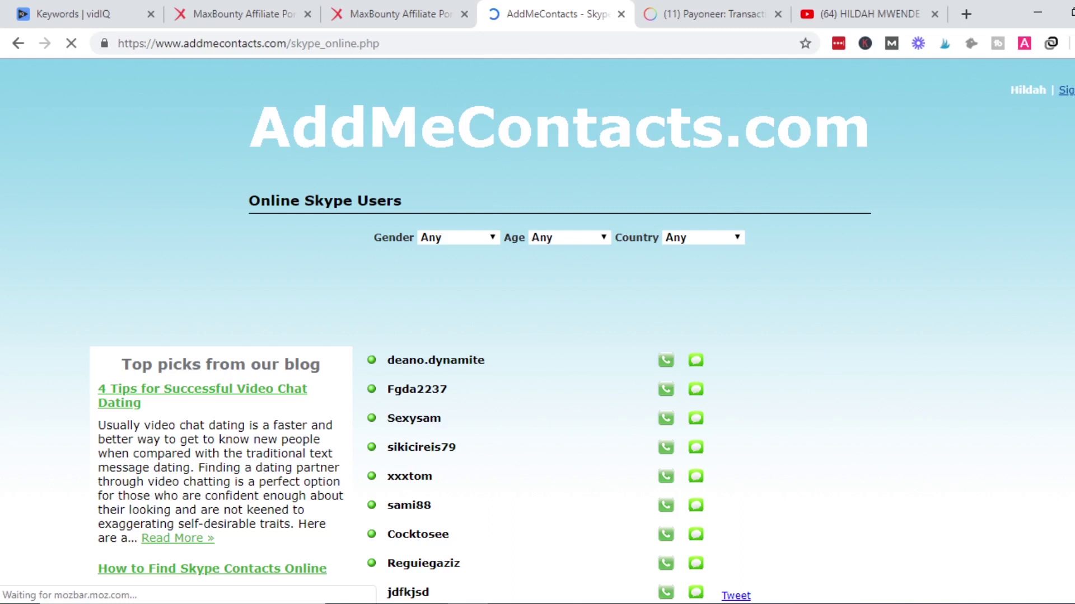
# Review the list of online Skype users and the Gender, Age and Country filters above it.
pyautogui.scroll(-3, 828, 361)
pyautogui.scroll(-3, 538, 330)
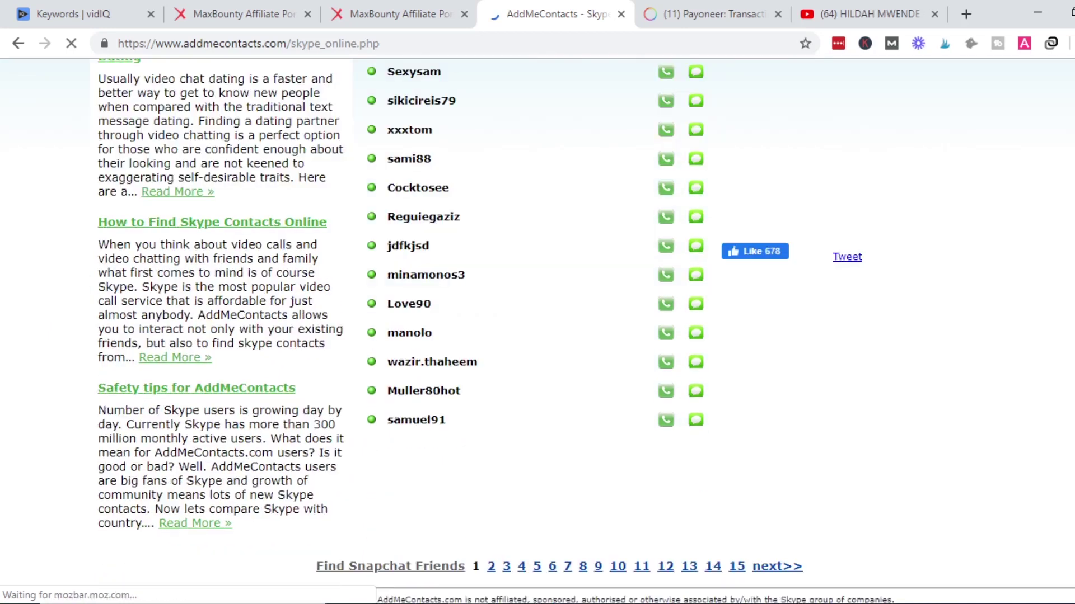
pyautogui.scroll(4, 537, 330)
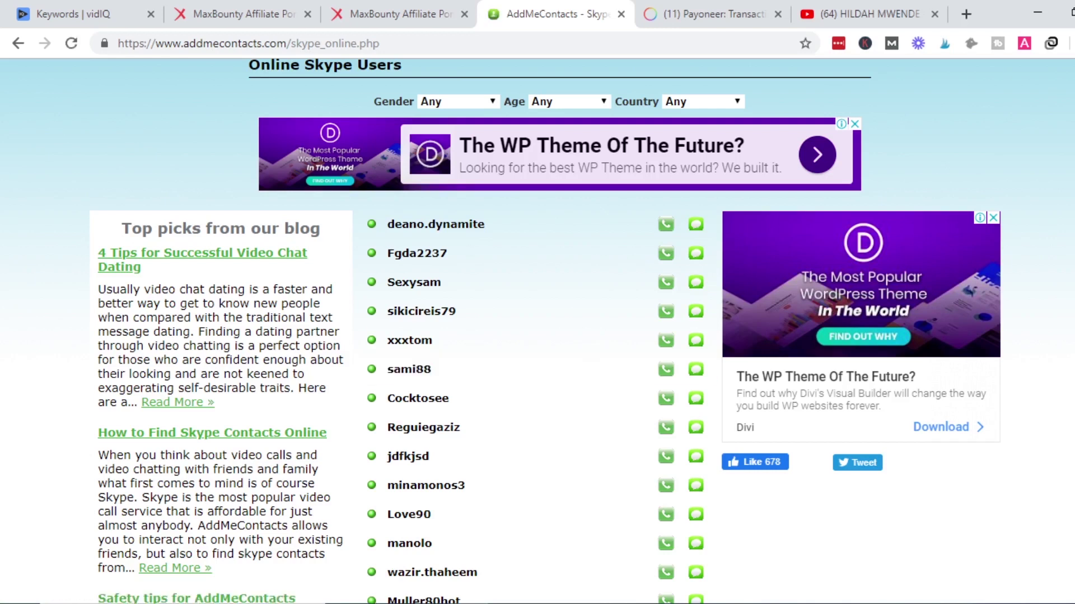
pyautogui.scroll(2, 538, 331)
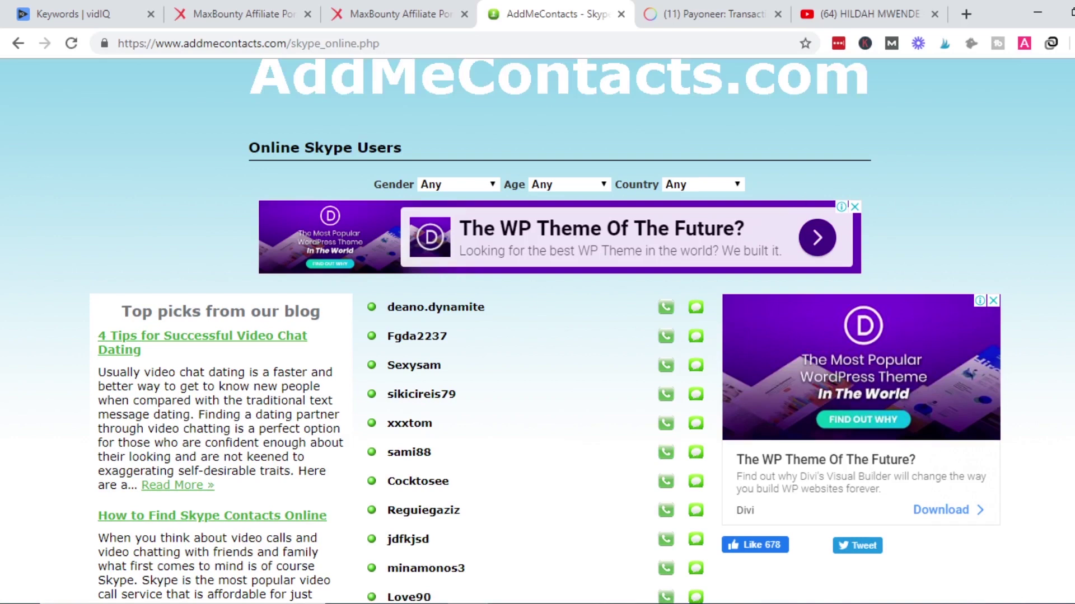
pyautogui.hotkey('ctrl', '+')
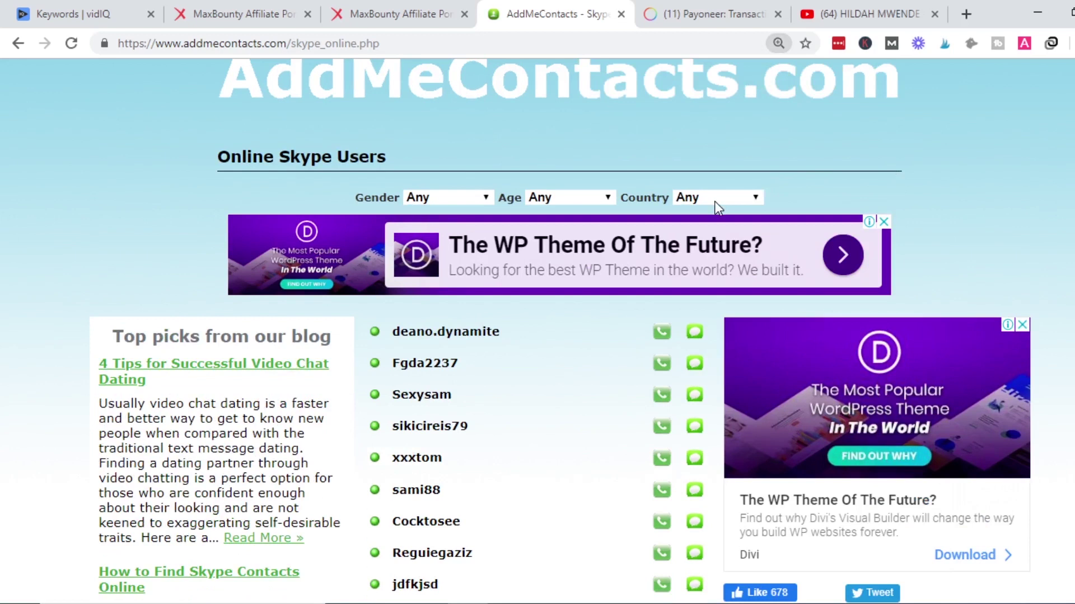
# Filter the online Skype users by the country United Kingdom and look through the filtered list and its page links.
pyautogui.hotkey('ctrl', '+')
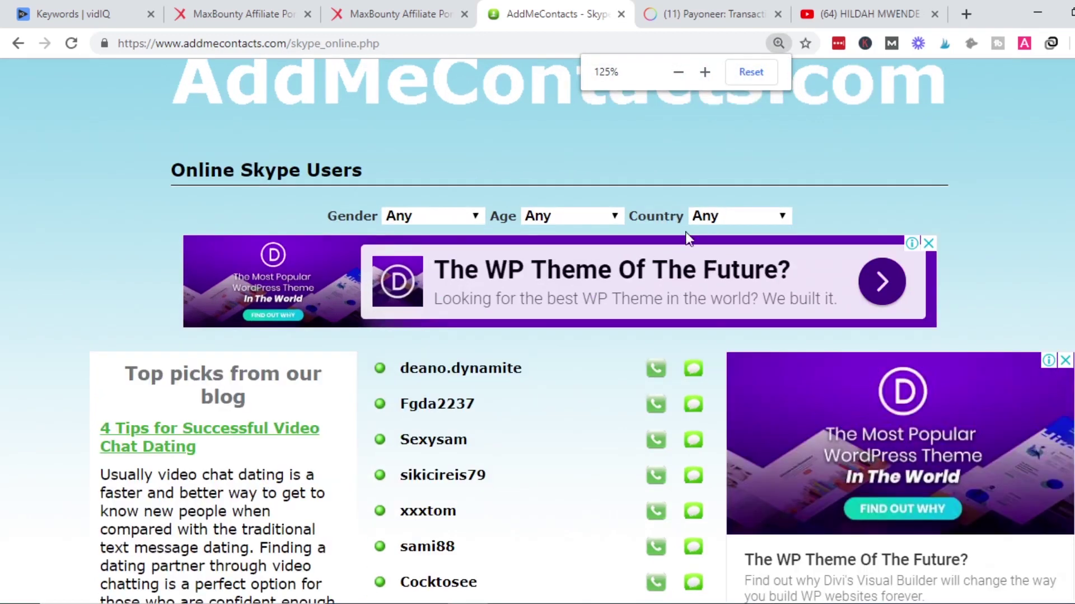
pyautogui.click(741, 219)
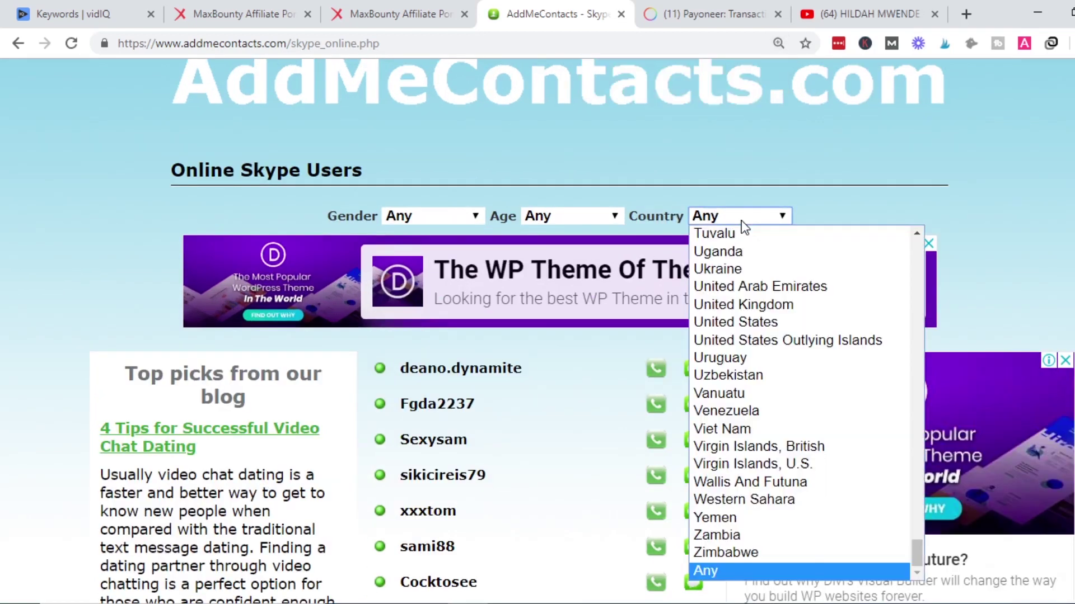
pyautogui.click(806, 307)
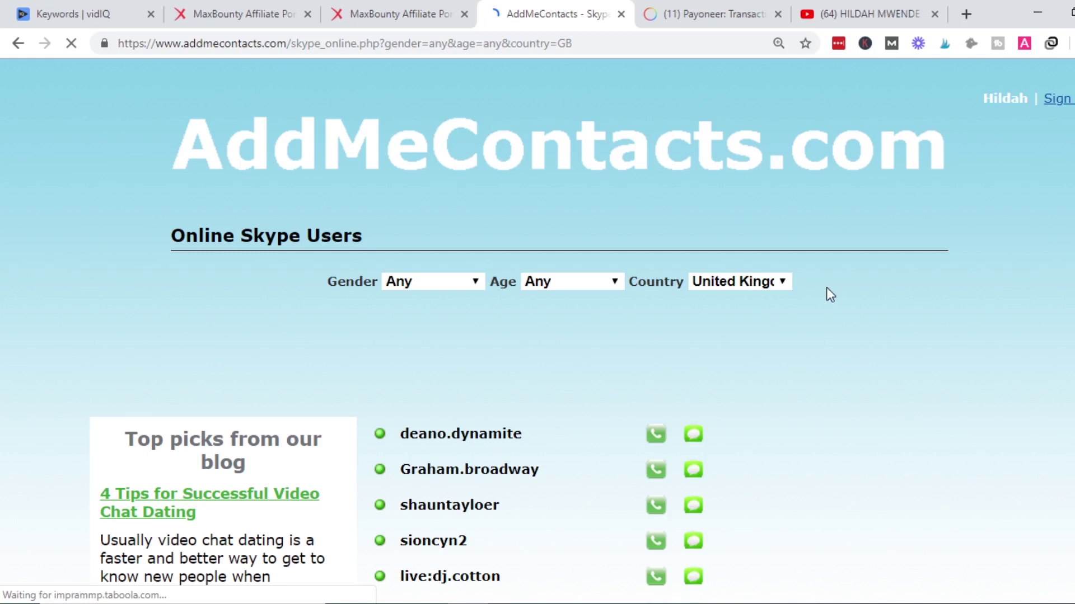
pyautogui.scroll(-10, 826, 287)
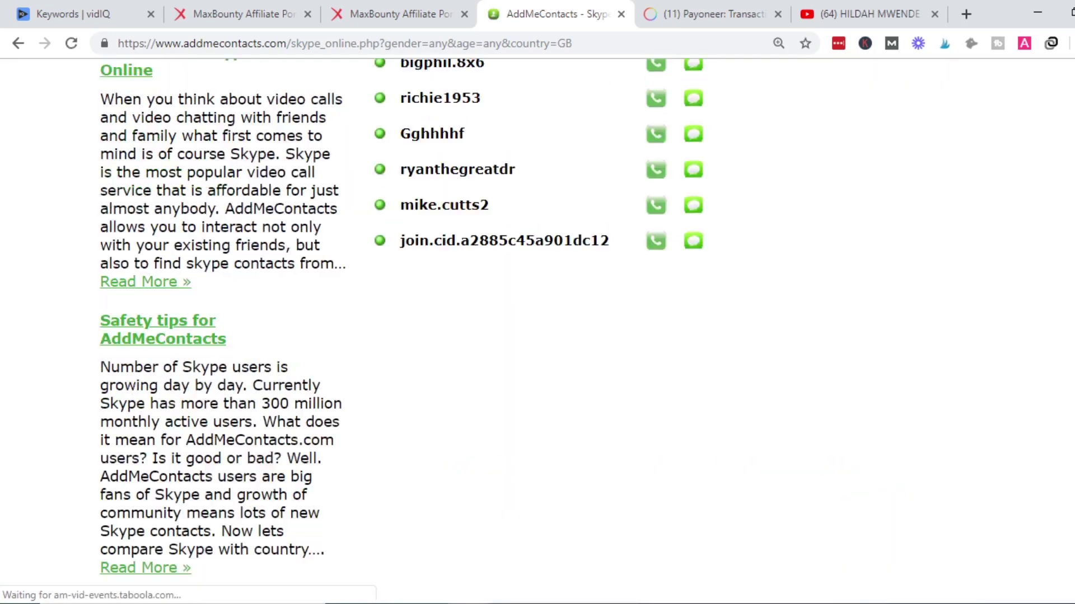
pyautogui.scroll(-5, 479, 426)
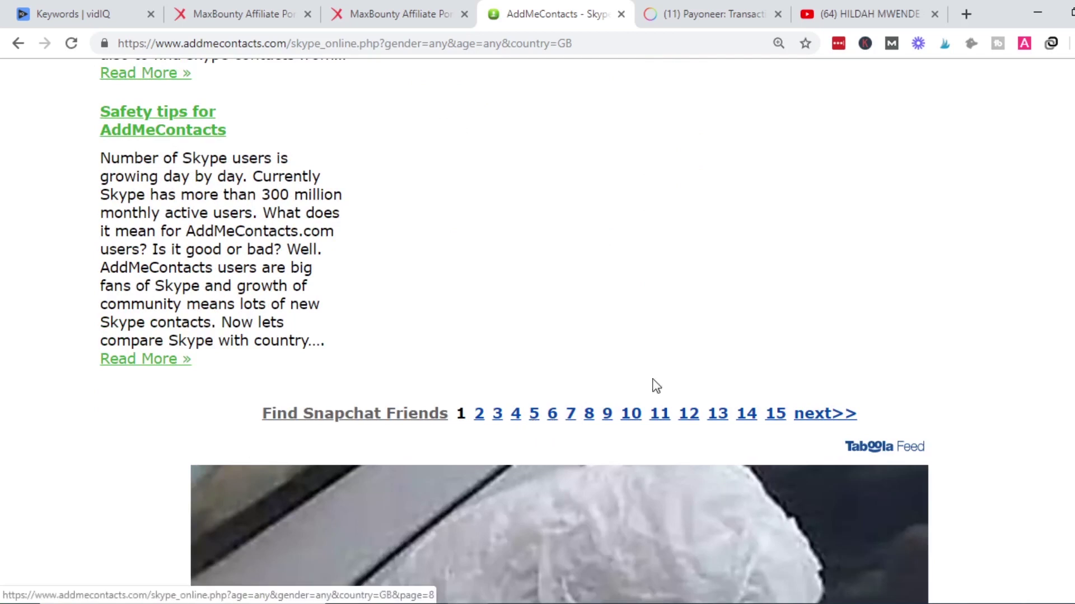
pyautogui.scroll(9, 537, 330)
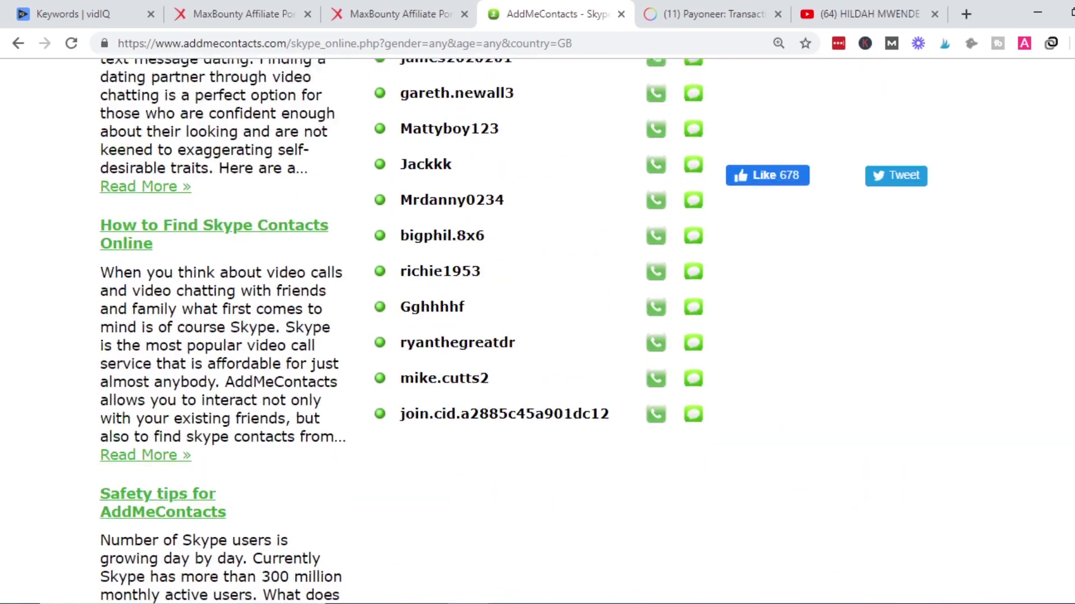
pyautogui.scroll(2, 537, 331)
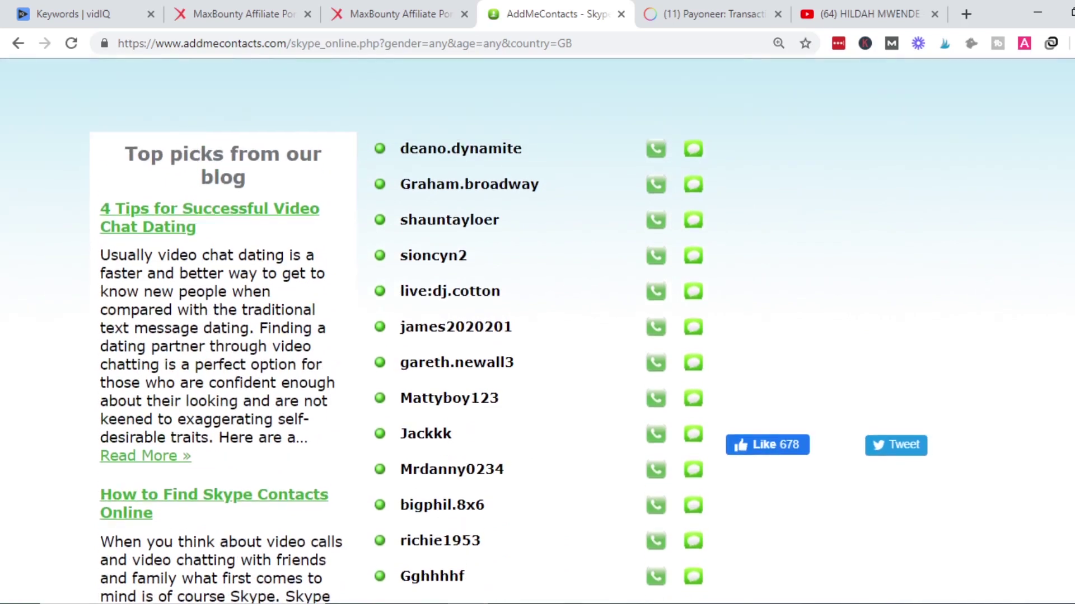
pyautogui.scroll(1, 537, 330)
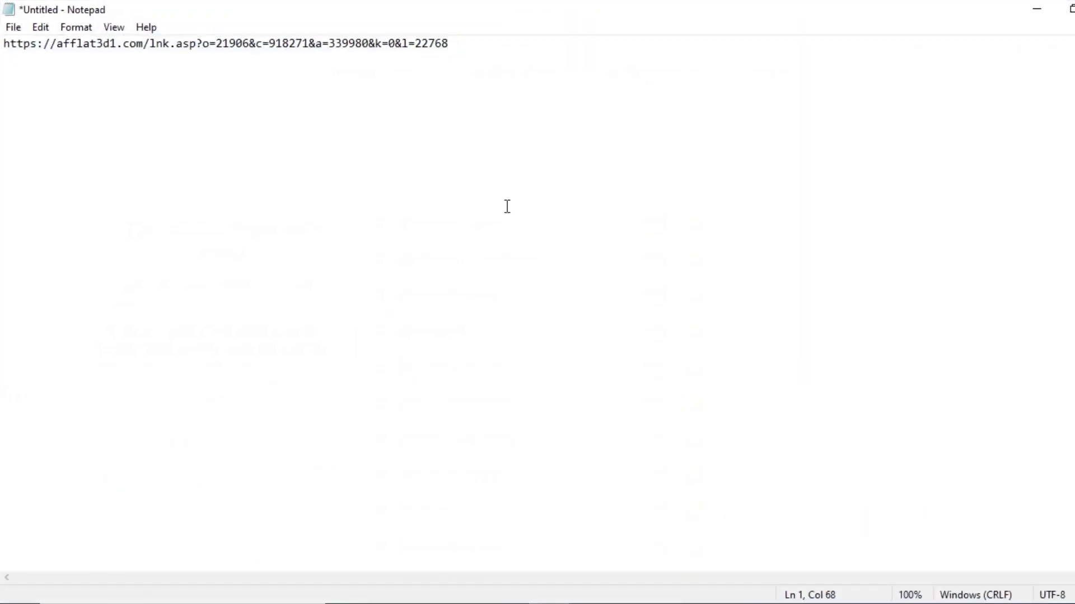
# Below the tracking link, write the indented message line "I noticed that you live in the United Kingdom. is that right?".
pyautogui.press('Return')
pyautogui.press('Return')
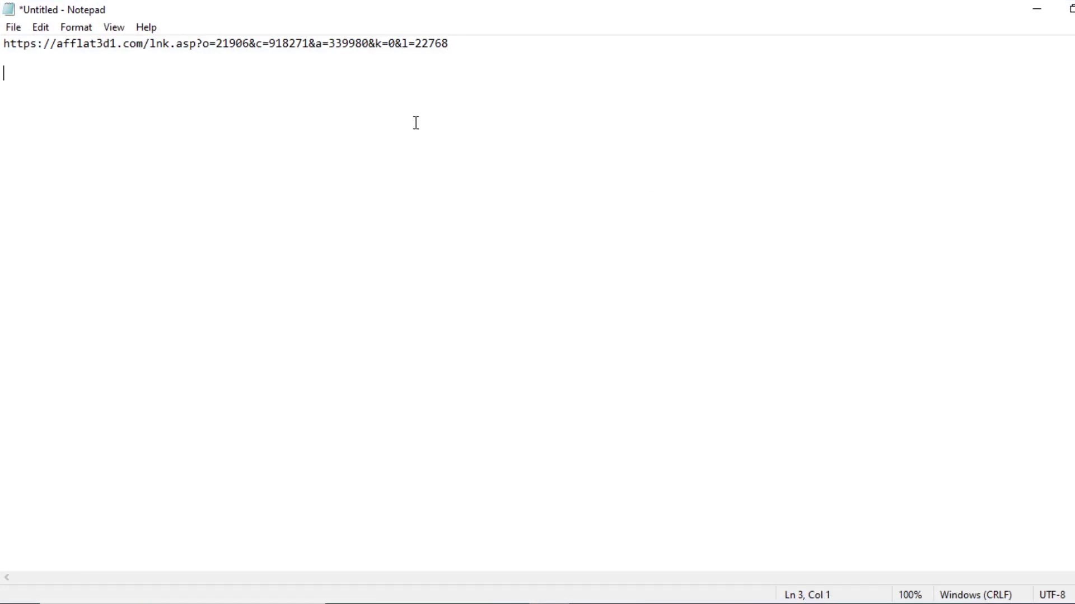
pyautogui.press('Tab')
pyautogui.press('Tab')
pyautogui.press('Tab')
pyautogui.write('I noticed that you live in the')
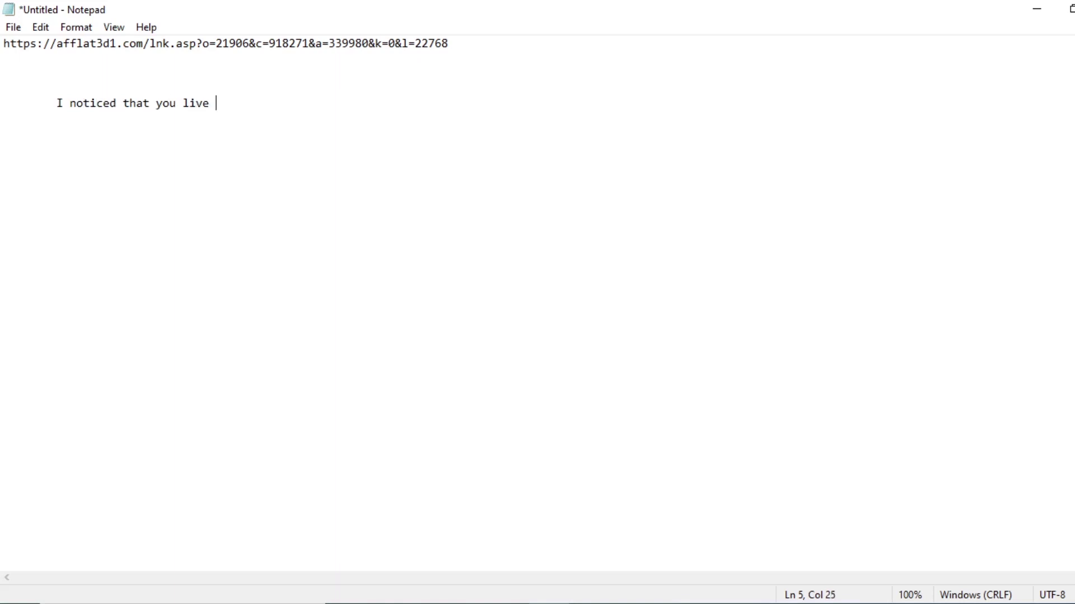
pyautogui.write(' Unitek')
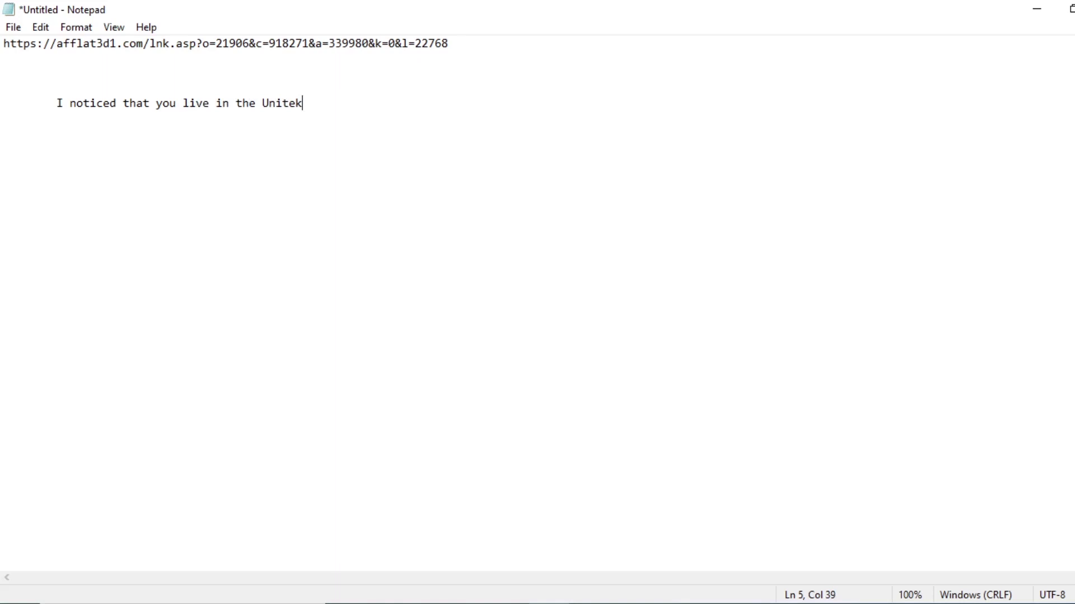
pyautogui.press('BackSpace')
pyautogui.write('d Kind')
pyautogui.press('BackSpace')
pyautogui.write('gdome')
pyautogui.press('BackSpace')
pyautogui.write('. is that right?')
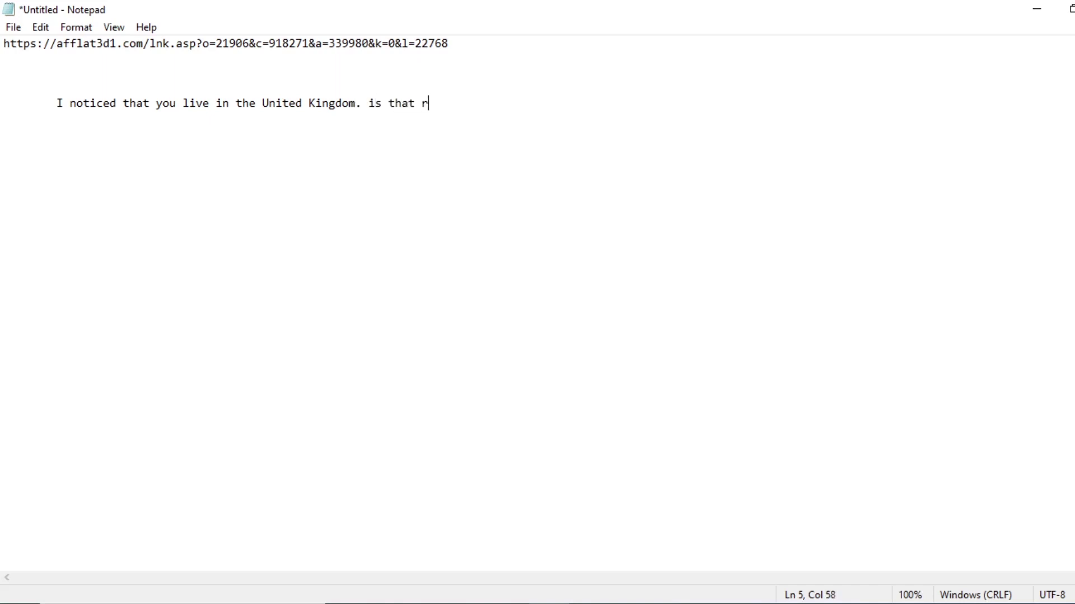
pyautogui.press('Return')
# Capitalize the first word of the question so it reads "Is that right?".
pyautogui.click(375, 105)
pyautogui.press('BackSpace')
pyautogui.write('I')
# Add a second message paragraph starting "There is this oppotunity to make free money which you might be interested in.".
pyautogui.click(353, 150)
pyautogui.write('I')
pyautogui.press('Tab')
pyautogui.press('Return')
pyautogui.press('Tab')
pyautogui.write('I')
pyautogui.press('BackSpace')
pyautogui.write('There is')
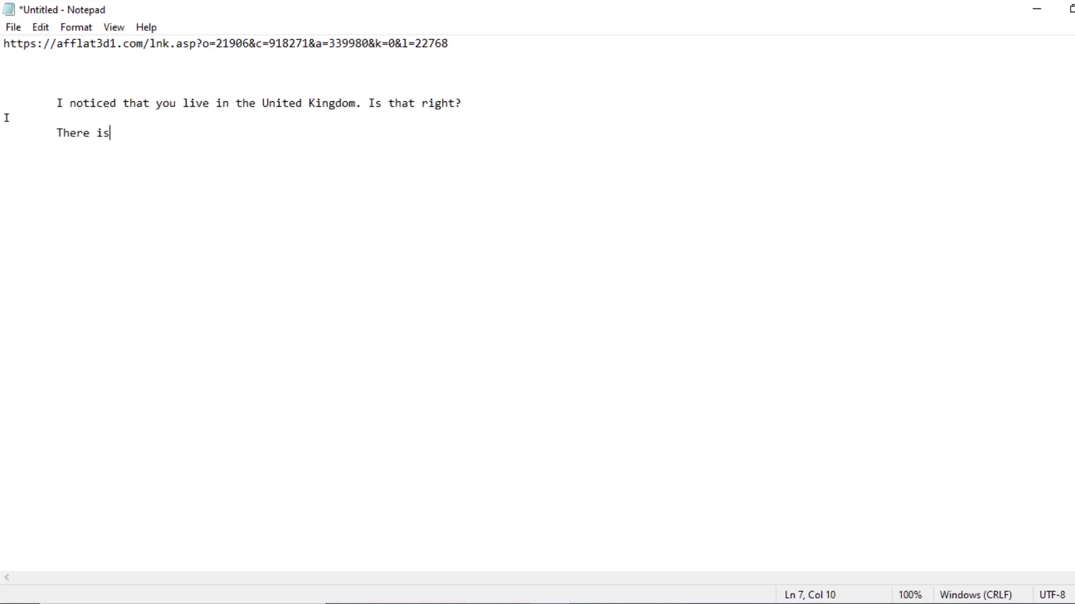
pyautogui.write(' this oppt')
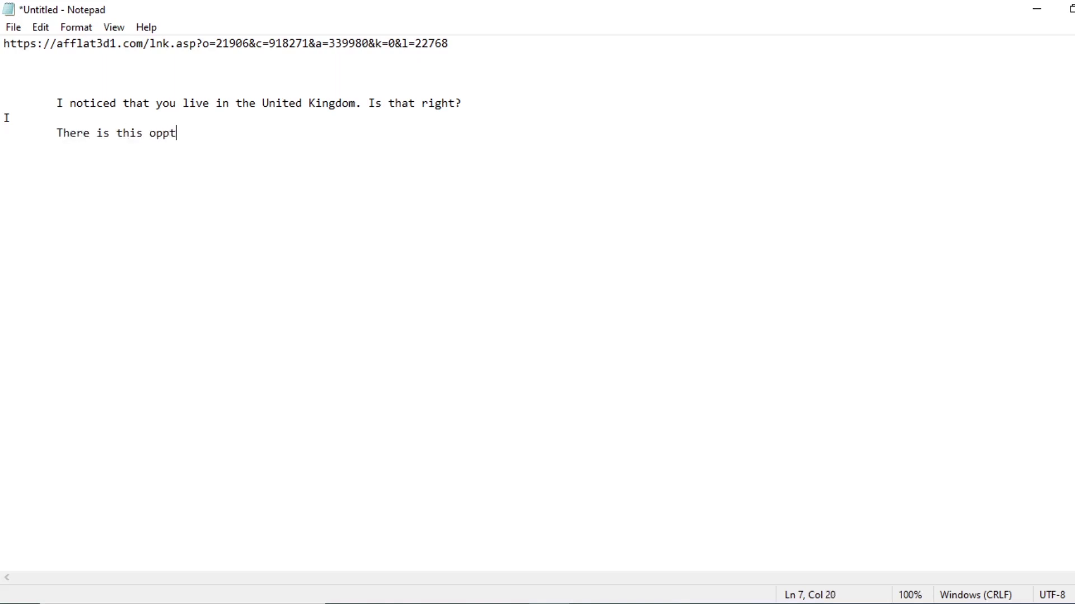
pyautogui.press('BackSpace')
pyautogui.write('otunity to make ')
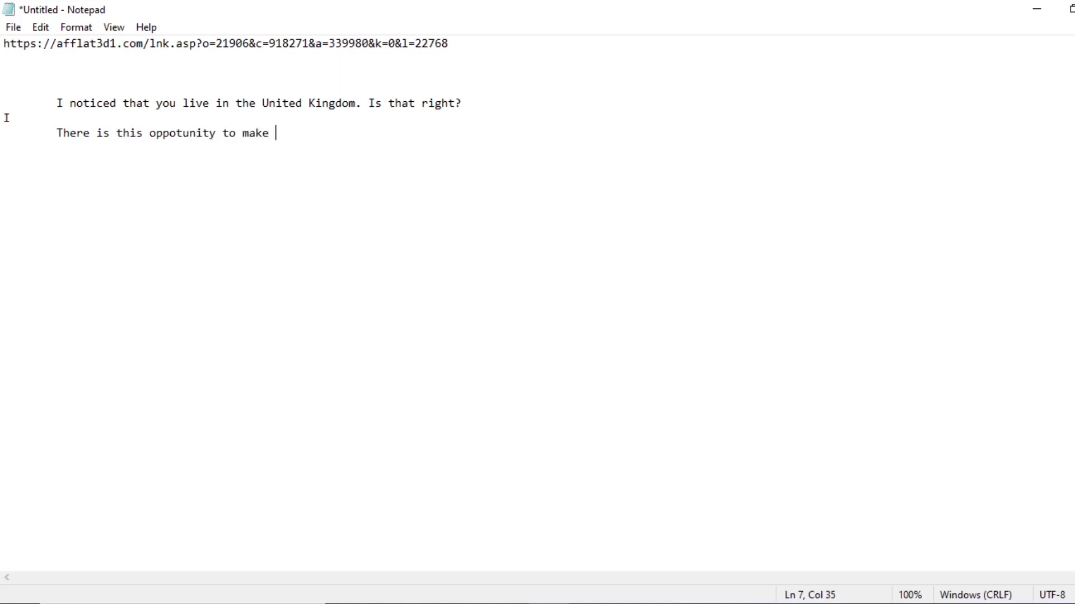
pyautogui.write('free money which you mi')
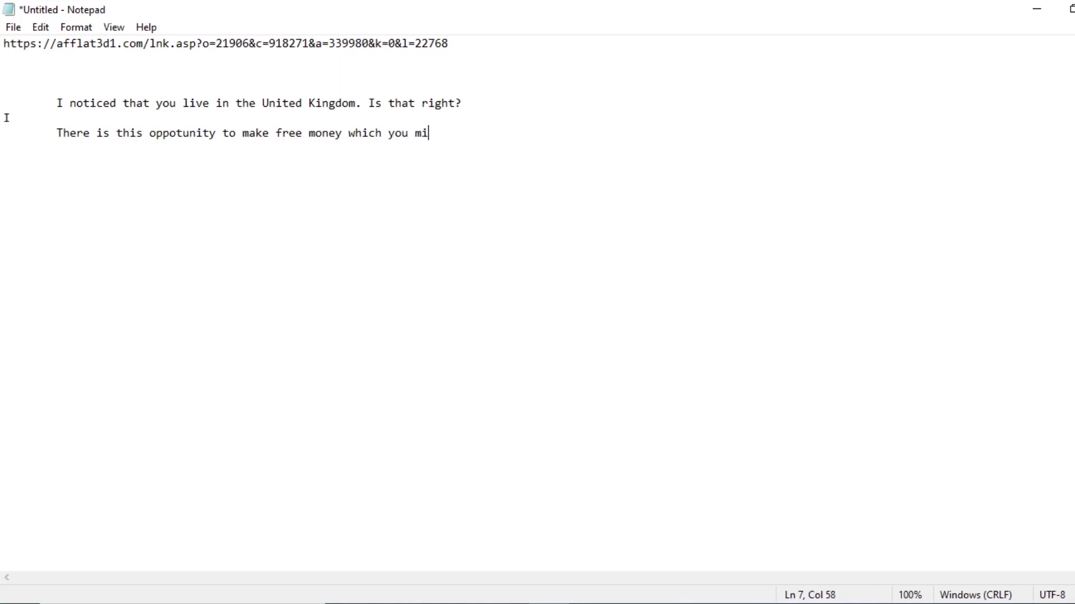
pyautogui.write('ght be intee')
pyautogui.press('BackSpace')
pyautogui.write('rest ')
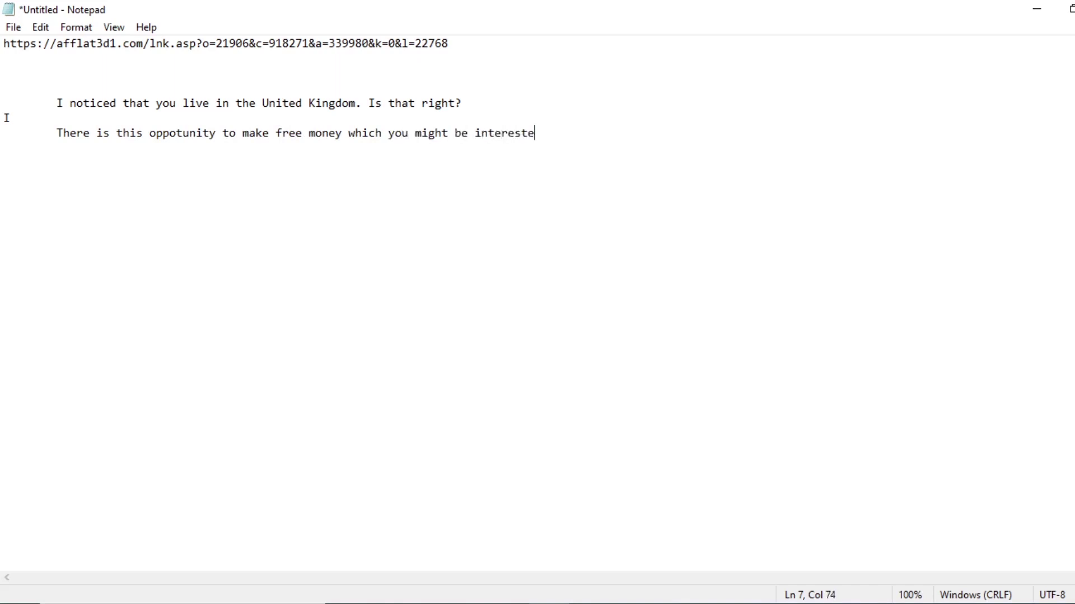
pyautogui.write('d in. Can i s')
# End the second paragraph with the question "Can I share it with you?".
pyautogui.press('BackSpace')
pyautogui.press('BackSpace')
pyautogui.press('BackSpace')
pyautogui.press('BackSpace')
pyautogui.write('I share it w')
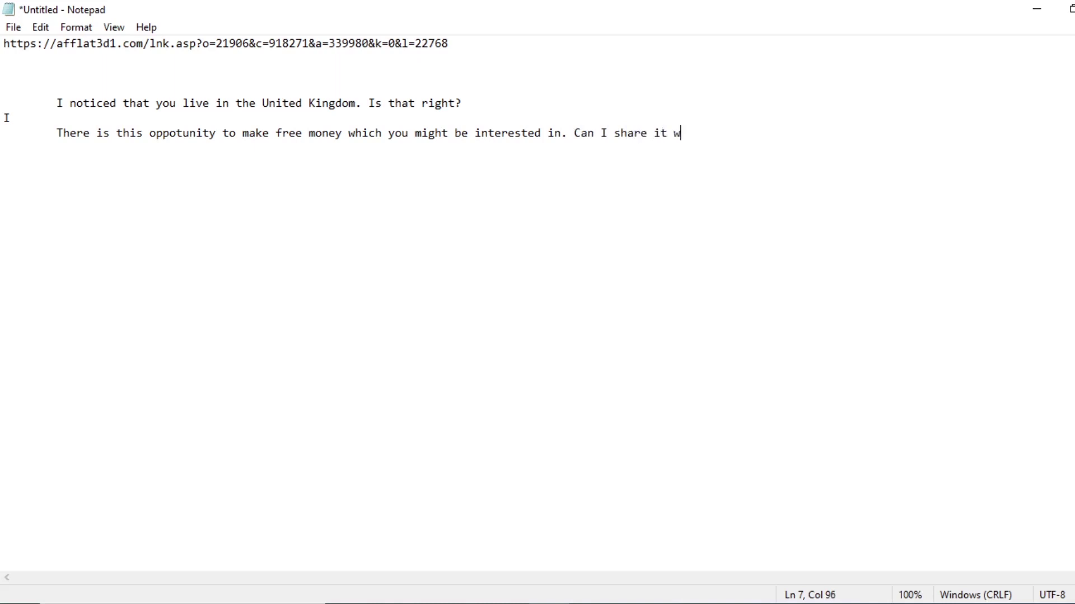
pyautogui.write('ith you?')
# Start a third indented message paragraph with the wording "So visit this link".
pyautogui.press('Return')
pyautogui.press('Return')
pyautogui.press('Tab')
pyautogui.write('so')
pyautogui.press('BackSpace')
pyautogui.press('BackSpace')
pyautogui.write('So you shall')
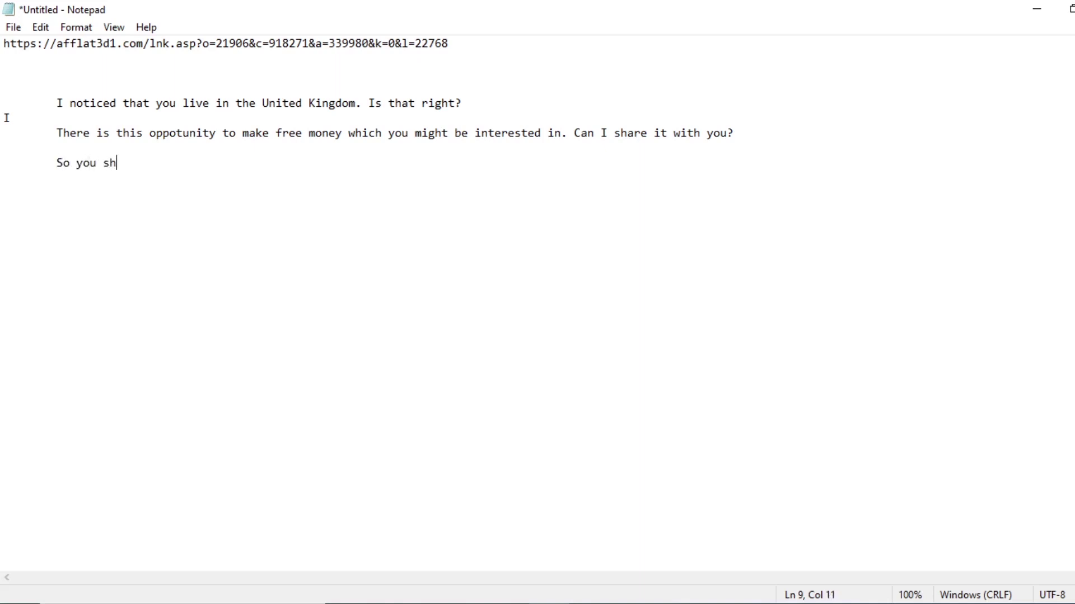
pyautogui.press('BackSpace')
pyautogui.press('BackSpace')
pyautogui.press('BackSpace')
pyautogui.press('BackSpace')
pyautogui.press('BackSpace')
pyautogui.press('BackSpace')
pyautogui.press('BackSpace')
pyautogui.press('BackSpace')
pyautogui.press('BackSpace')
pyautogui.write('visit this link ')
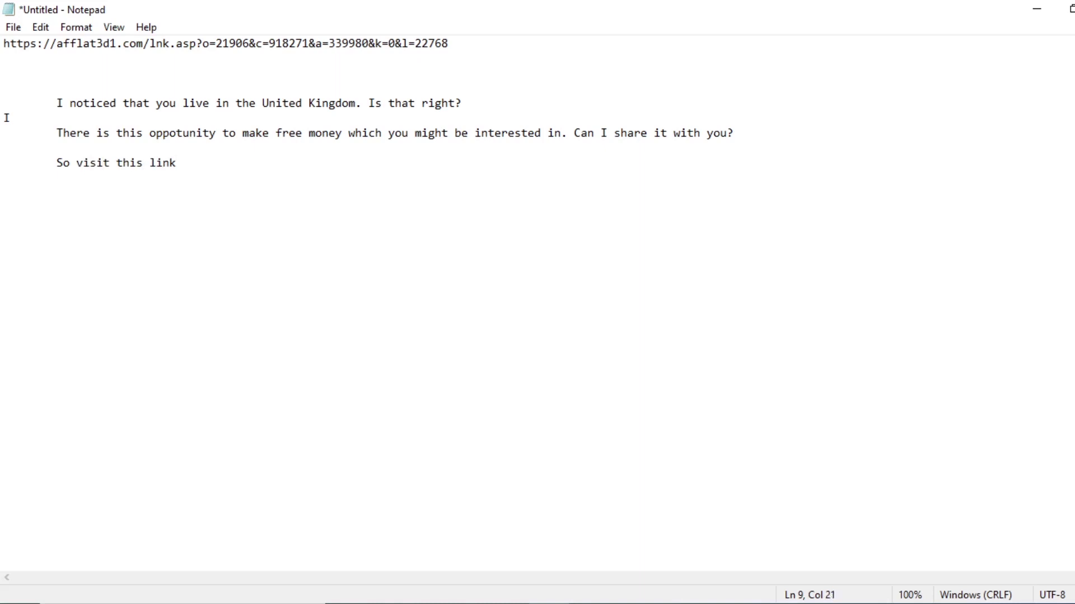
# Add an opening parenthesis after "So visit this link" and cut the long tracking link from the first line.
pyautogui.write('(')
pyautogui.moveTo(481, 43); pyautogui.dragTo(3, 13)
pyautogui.hotkey('ctrl', 'x')
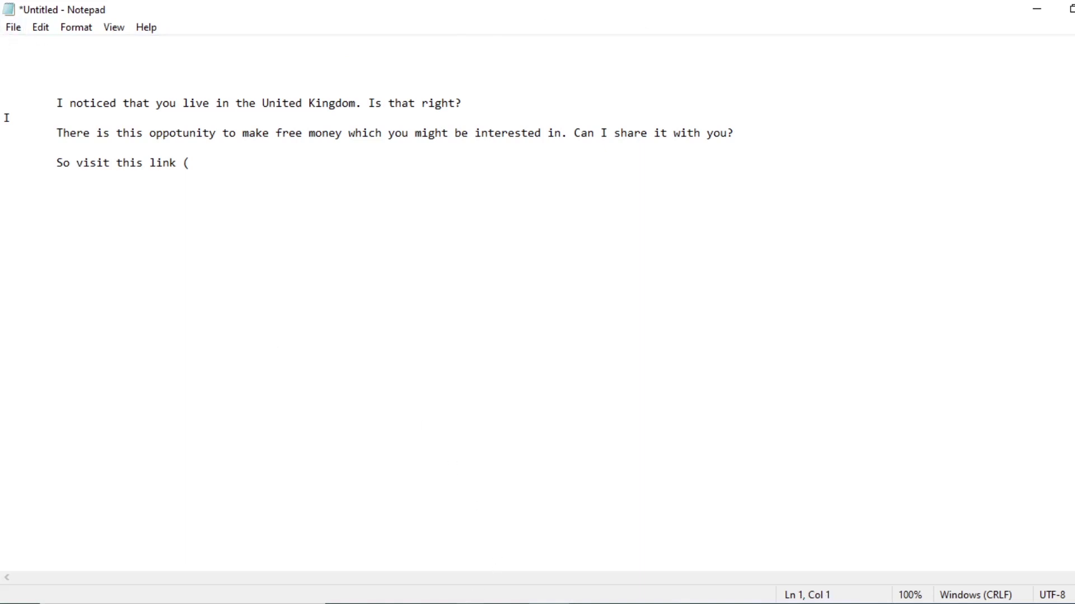
# Switch to Chrome, search Google for "bitly" in a new tab and open the Bitly URL shortener site.
pyautogui.hotkey('alt', 'Tab')
pyautogui.click(964, 23)
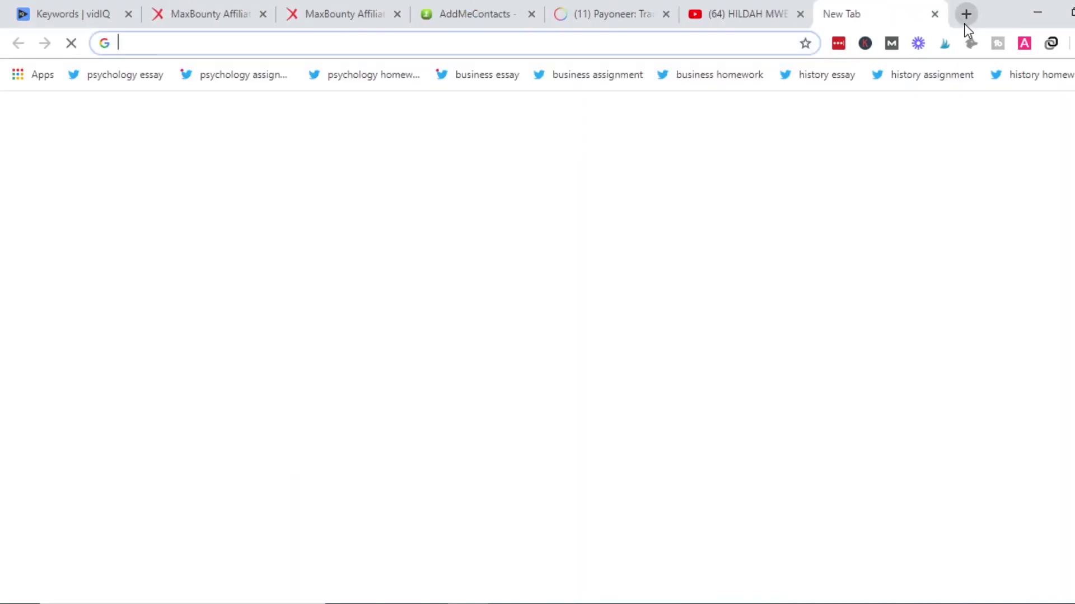
pyautogui.write('bitly')
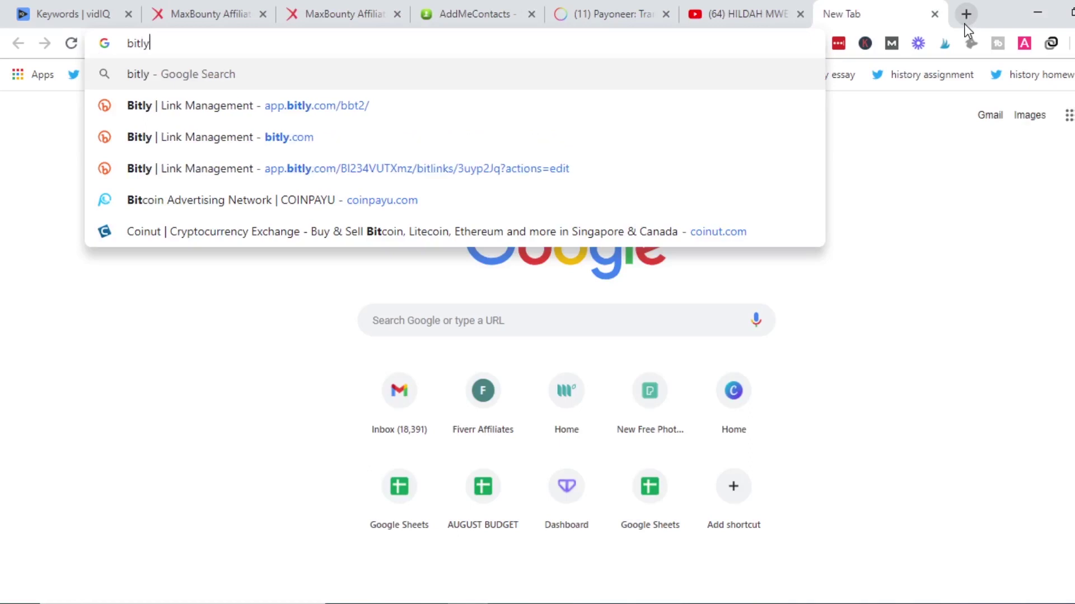
pyautogui.press('Return')
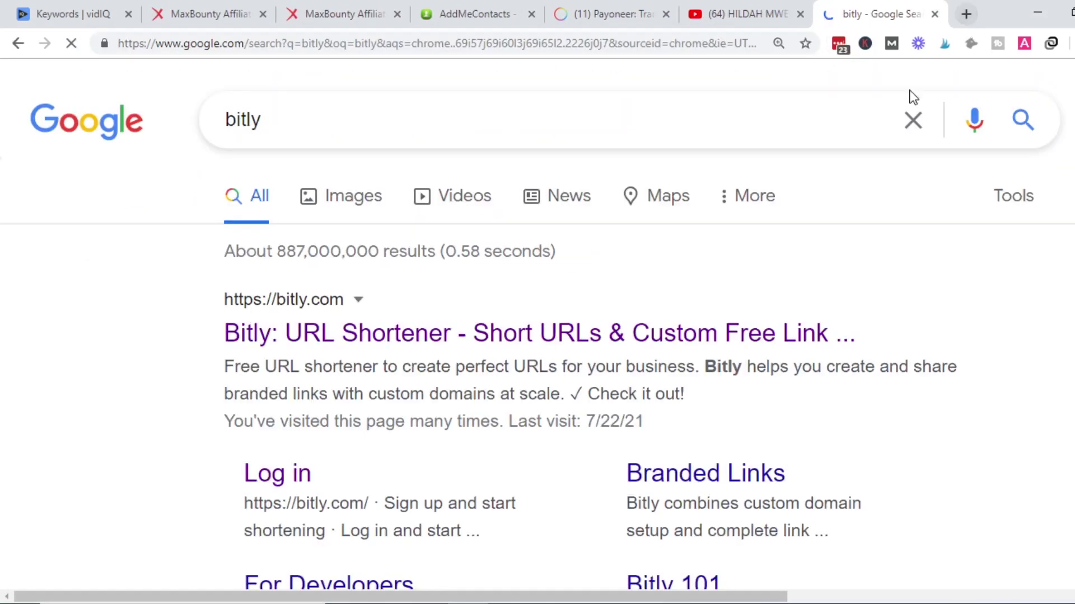
pyautogui.click(765, 339)
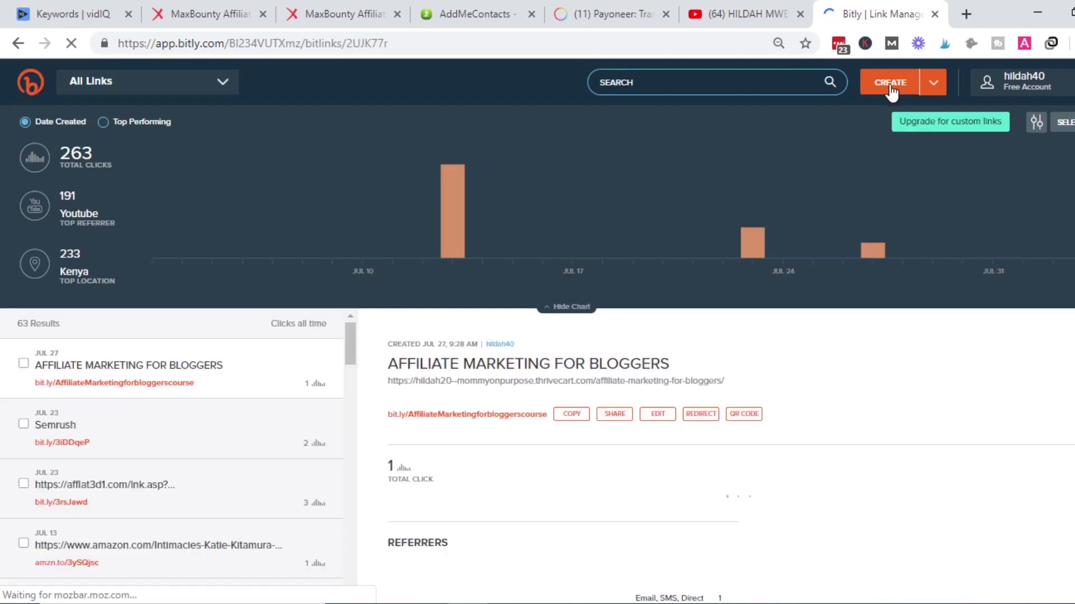
# Create a Bitly short link from the cut tracking URL and copy the shortened link.
pyautogui.click(890, 85)
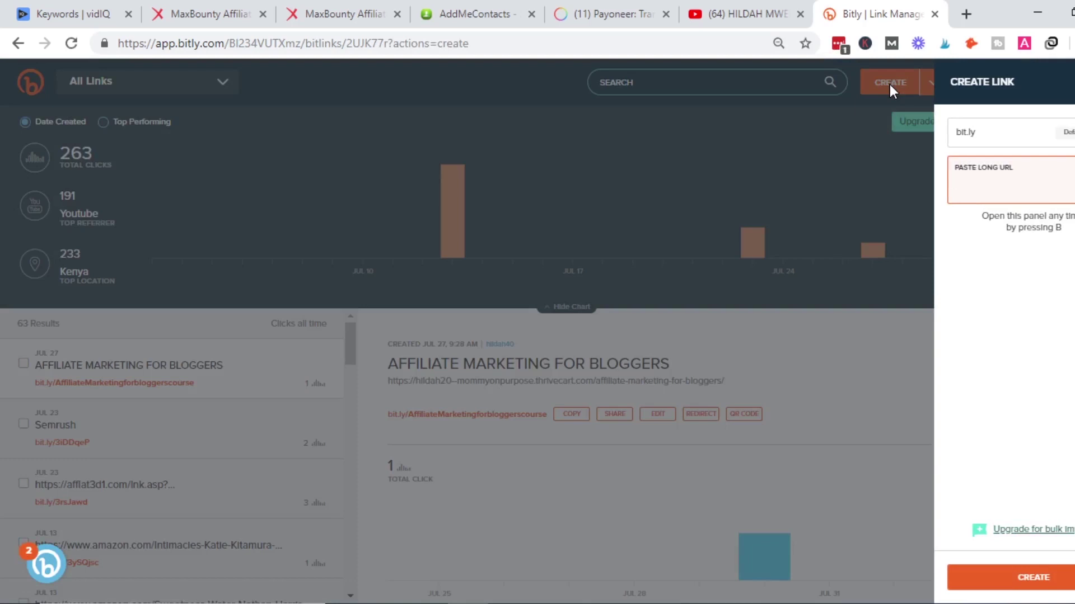
pyautogui.hotkey('ctrl', 'v')
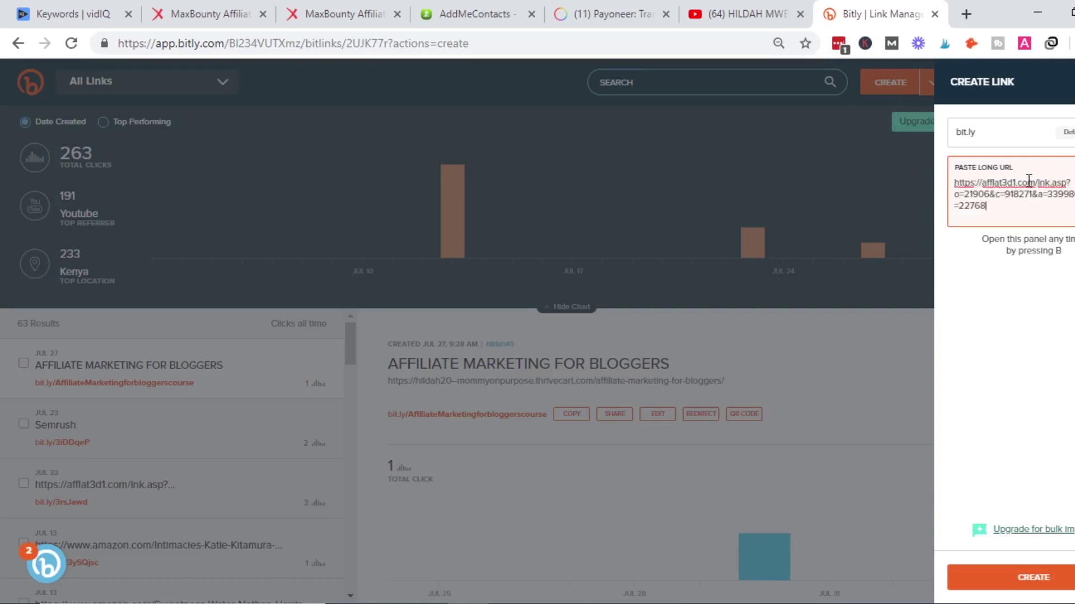
pyautogui.click(1038, 576)
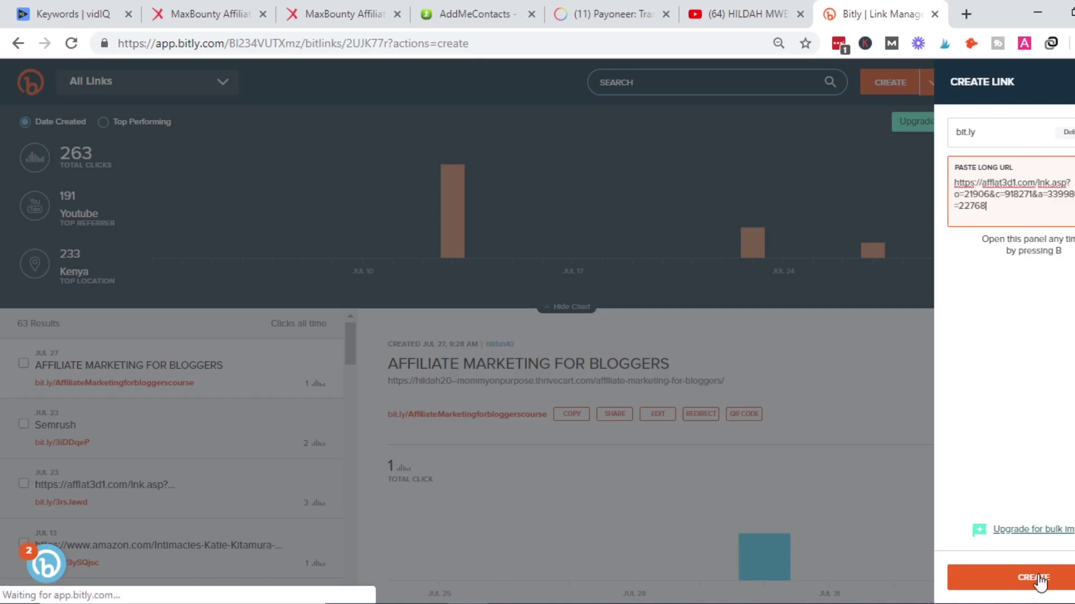
pyautogui.click(963, 153)
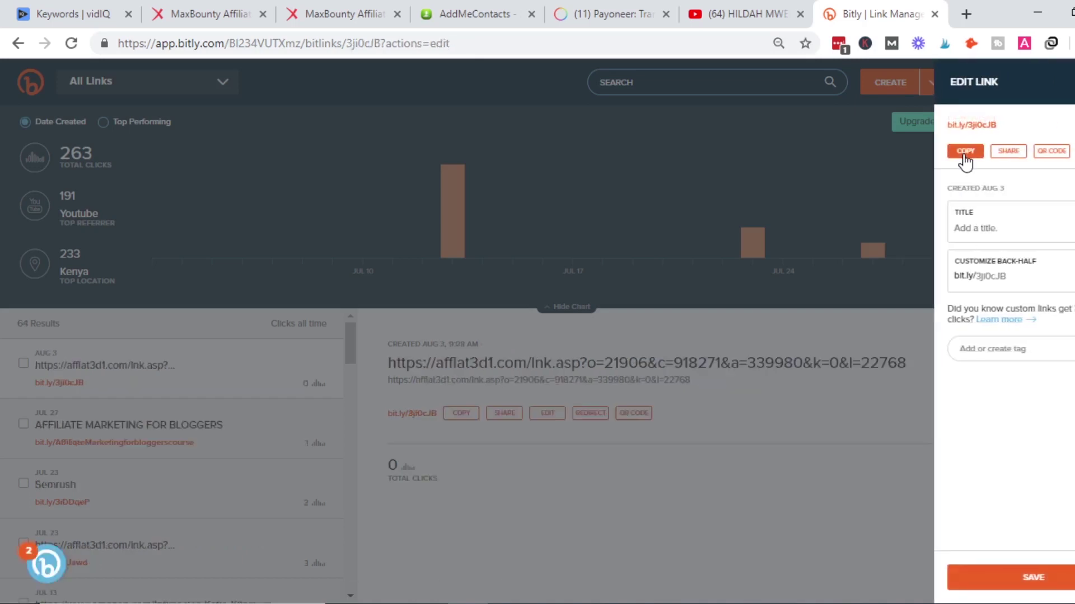
# Test the copied short link in a new browser tab, view the offer page enlarged and close that tab.
pyautogui.click(966, 14)
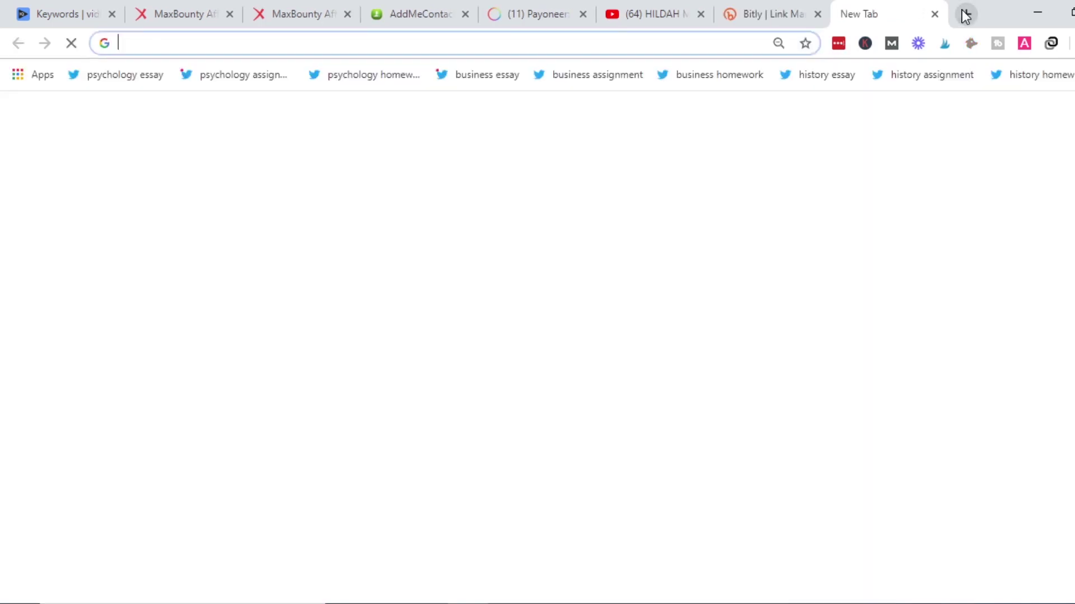
pyautogui.hotkey('ctrl', 'v')
pyautogui.press('Return')
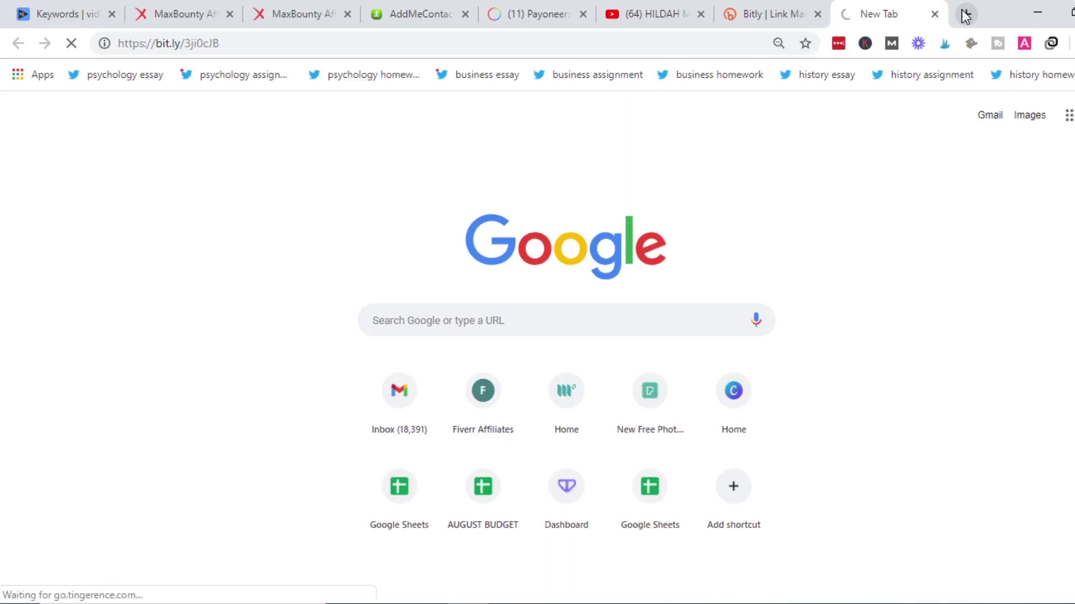
pyautogui.hotkey('ctrl', '+')
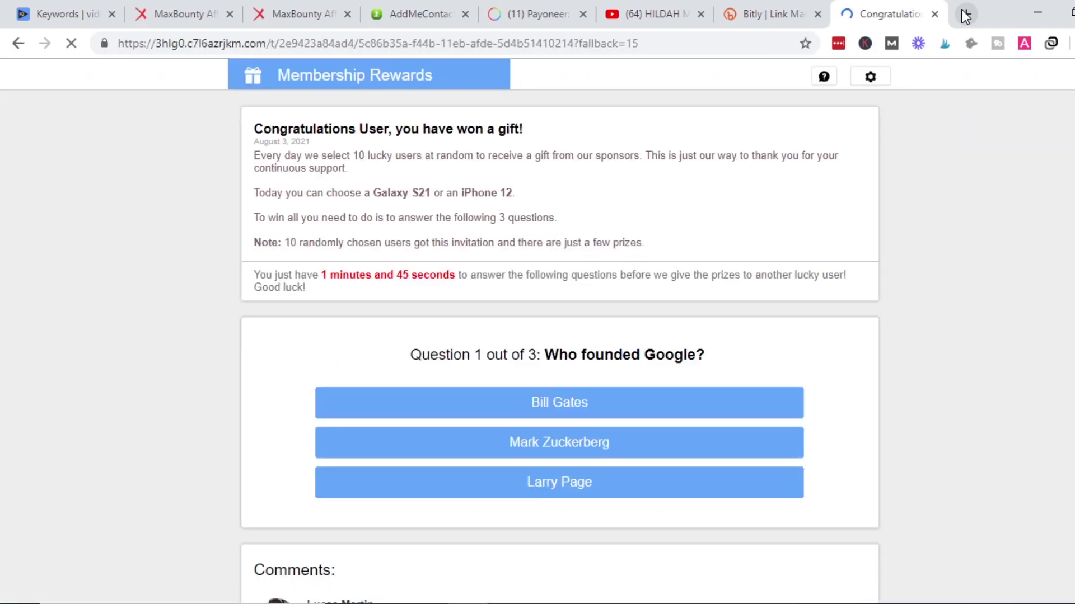
pyautogui.click(935, 16)
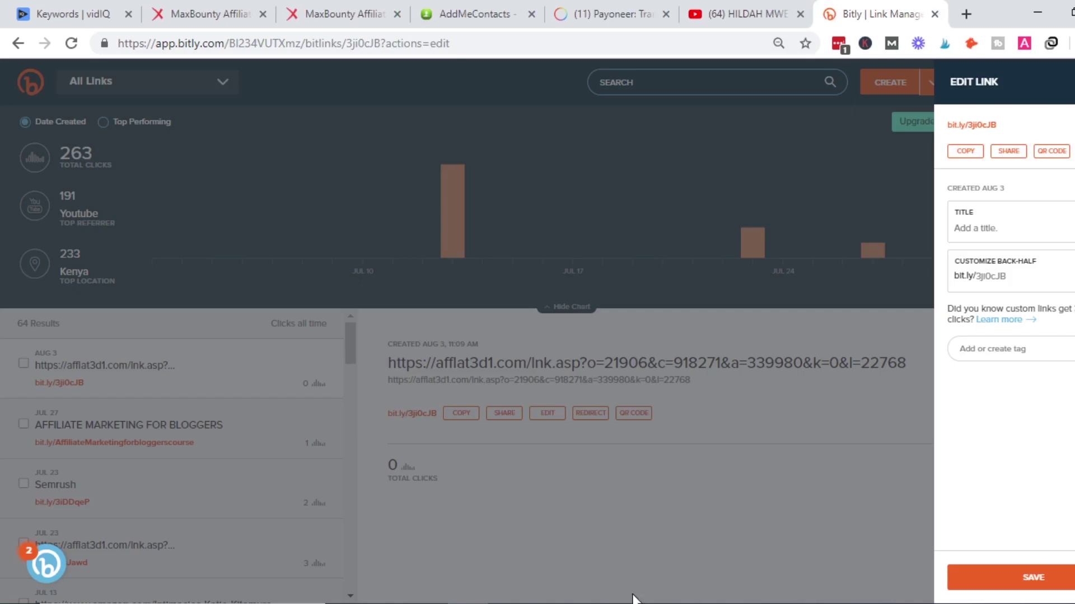
pyautogui.click(659, 596)
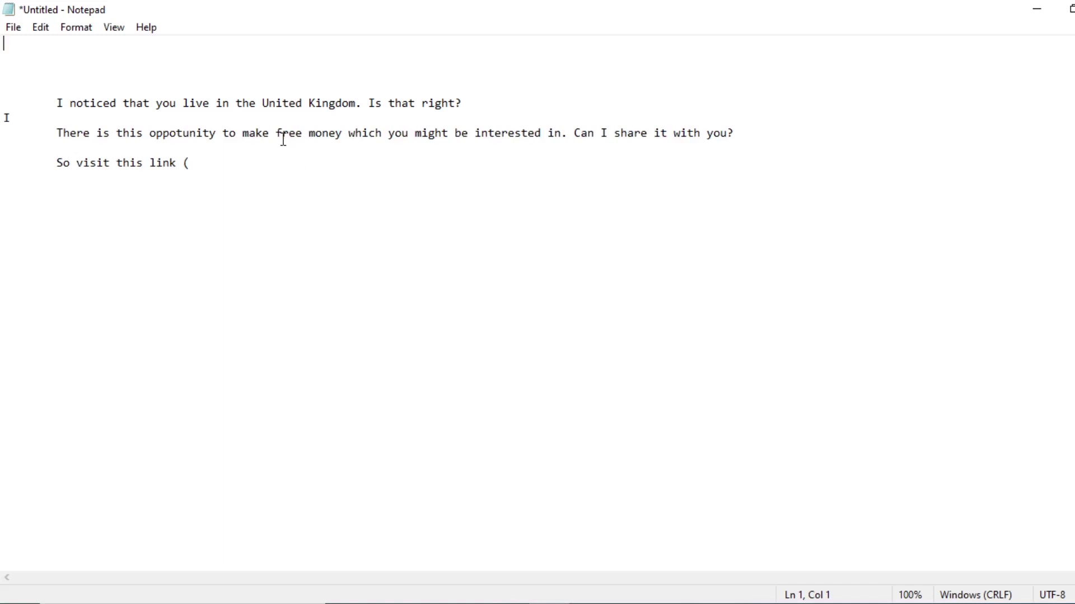
pyautogui.click(270, 173)
pyautogui.click(268, 164)
pyautogui.hotkey('ctrl', 'v')
pyautogui.write(')')
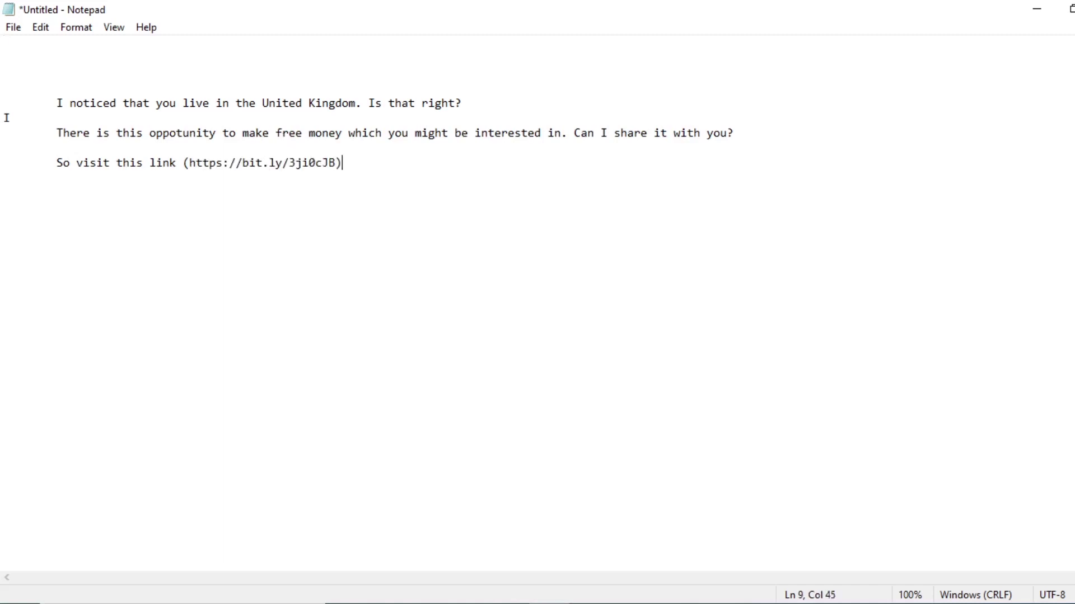
# Finish the third paragraph after the short link with "to learn more about the oppotunity.".
pyautogui.write(' to learn more about the')
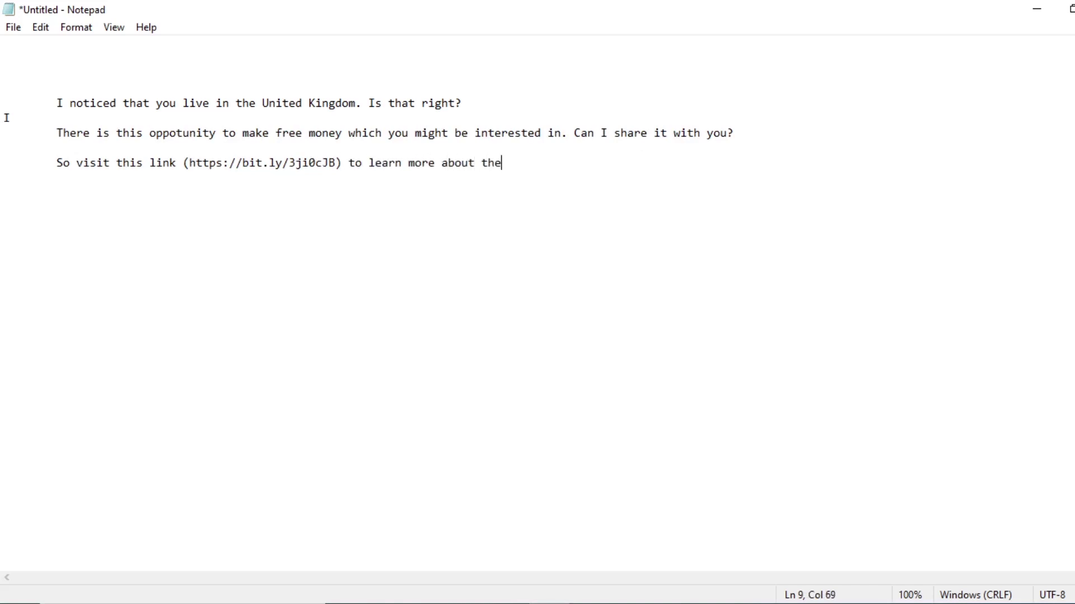
pyautogui.write(' oppotuni')
pyautogui.write('ty')
pyautogui.write('.')
pyautogui.press('Return')
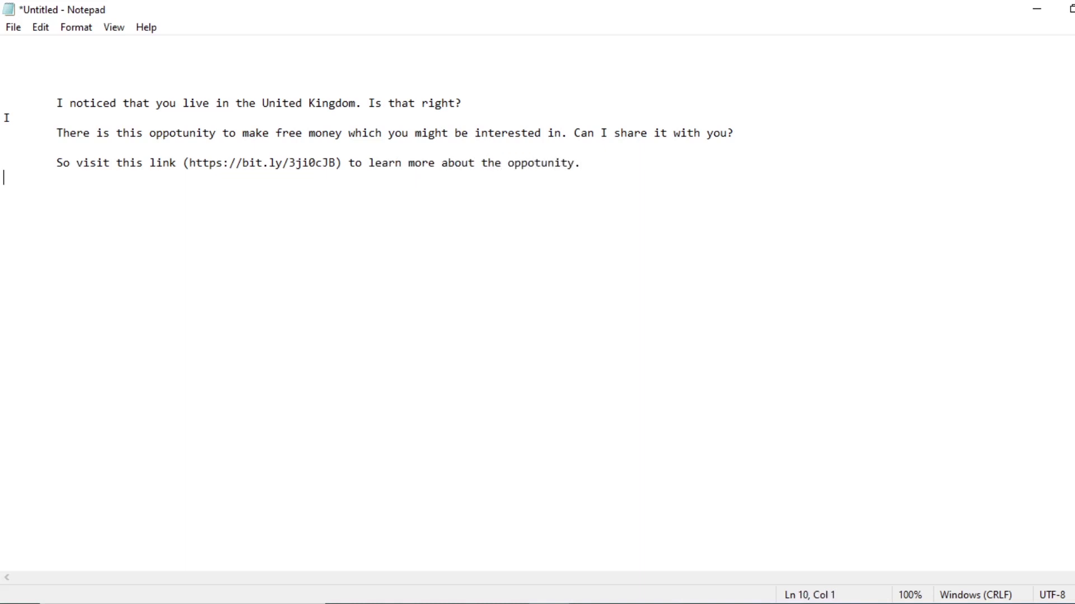
# Add an indented fourth paragraph reading "Please share your experience after you have participated in the contest.".
pyautogui.press('Return')
pyautogui.press('Tab')
pyautogui.write('Please share your exp')
pyautogui.write('erience')
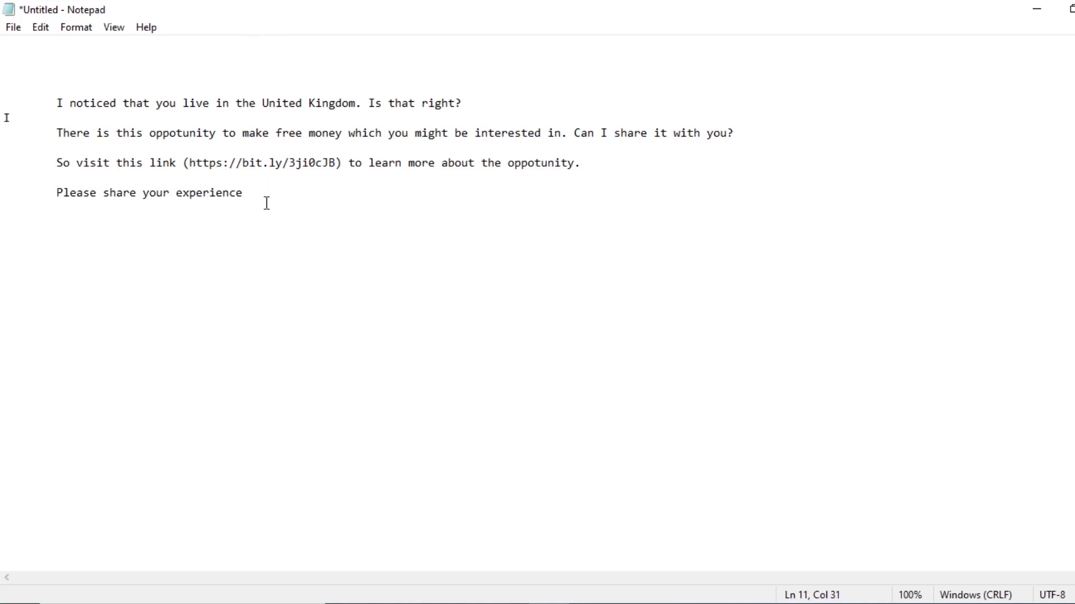
pyautogui.write('after you have ')
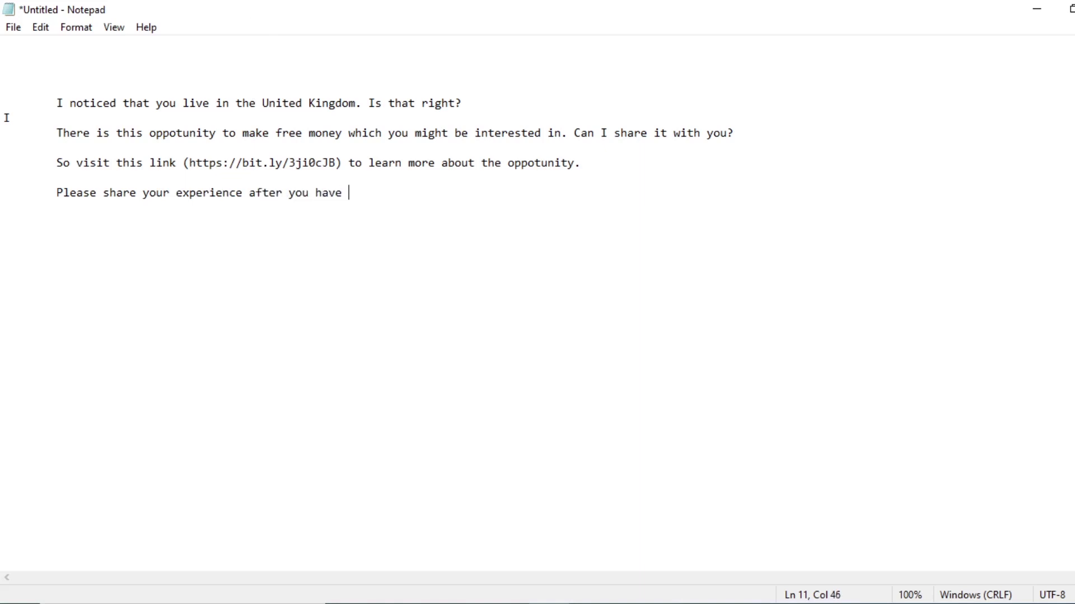
pyautogui.write('participated in the contest.')
pyautogui.press('Return')
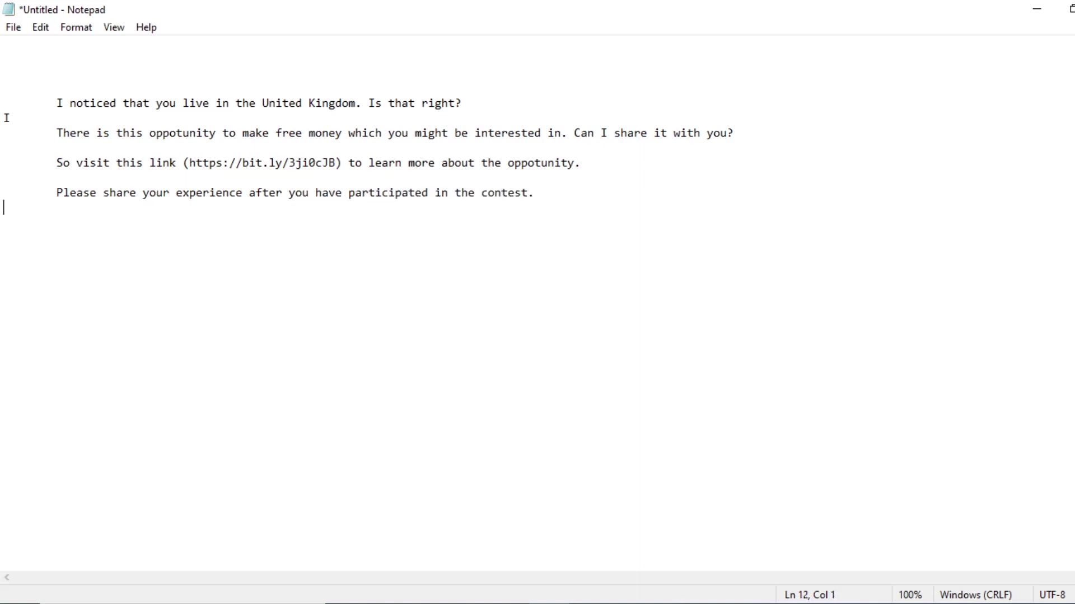
# Add an indented fifth paragraph reading "This is totally free, you will not pay for any registrastion fees.".
pyautogui.press('Return')
pyautogui.press('Tab')
pyautogui.write('This is totally free,')
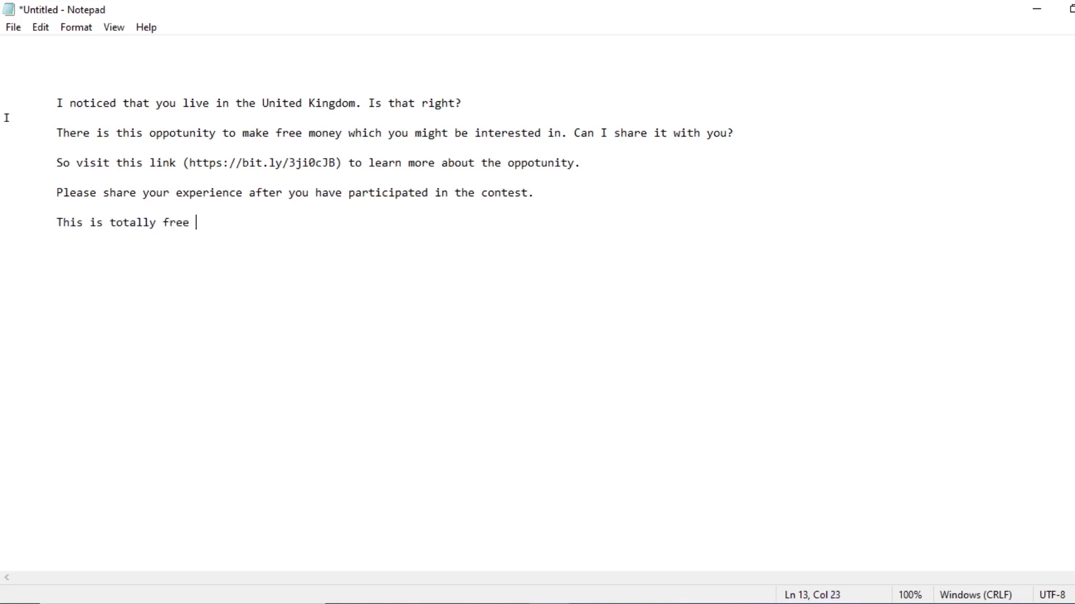
pyautogui.press('BackSpace')
pyautogui.write(', you will not pa')
pyautogui.press('BackSpace')
pyautogui.write('o')
pyautogui.press('BackSpace')
pyautogui.write('pat')
pyautogui.press('BackSpace')
pyautogui.press('BackSpace')
pyautogui.write('y for any regisyr')
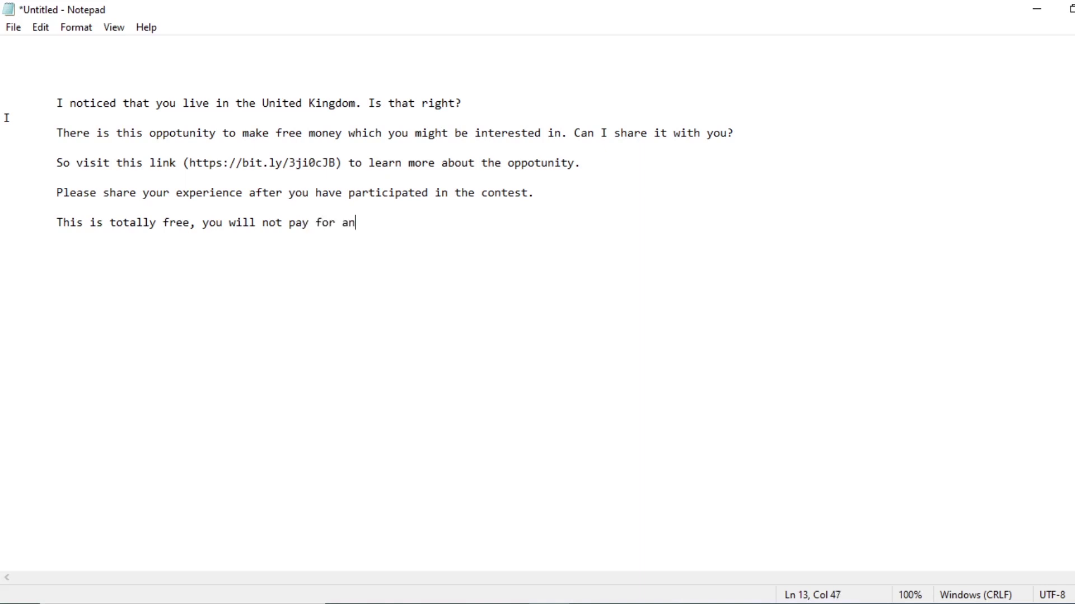
pyautogui.press('BackSpace')
pyautogui.press('BackSpace')
pyautogui.write('trastr')
pyautogui.press('BackSpace')
pyautogui.write('ion fees.')
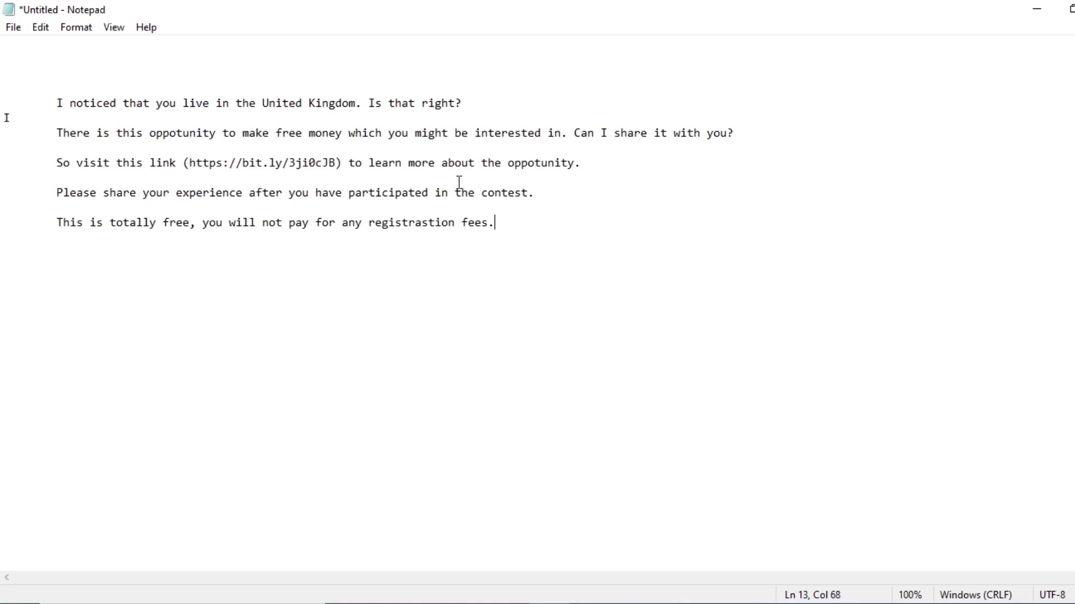
# Look through AddMeContacts' United Kingdom Skype users in Chrome, rechecking the Notepad draft in between.
pyautogui.click(1037, 9)
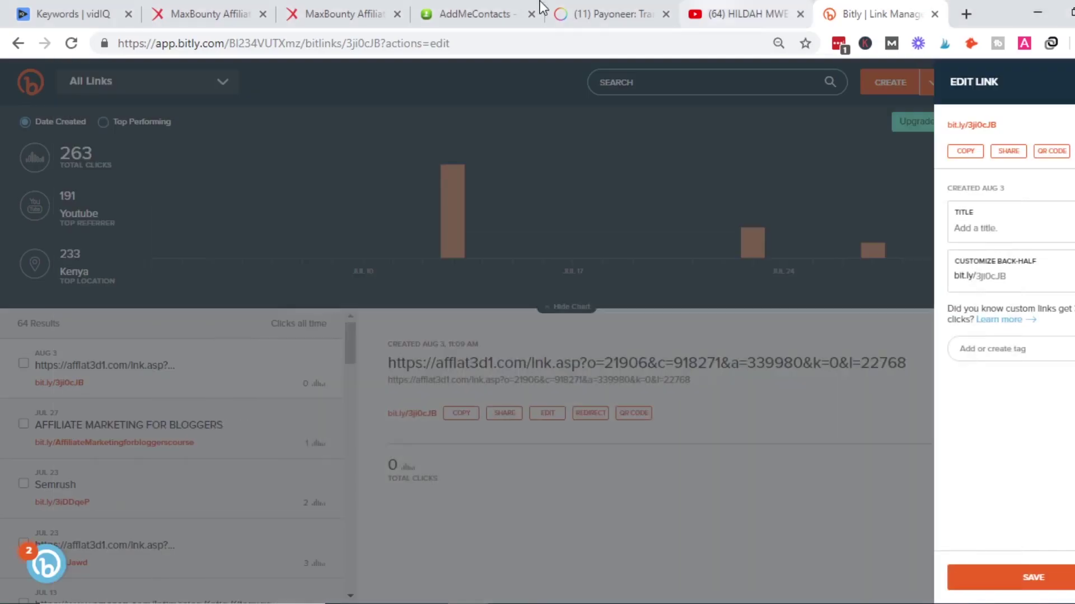
pyautogui.click(441, 12)
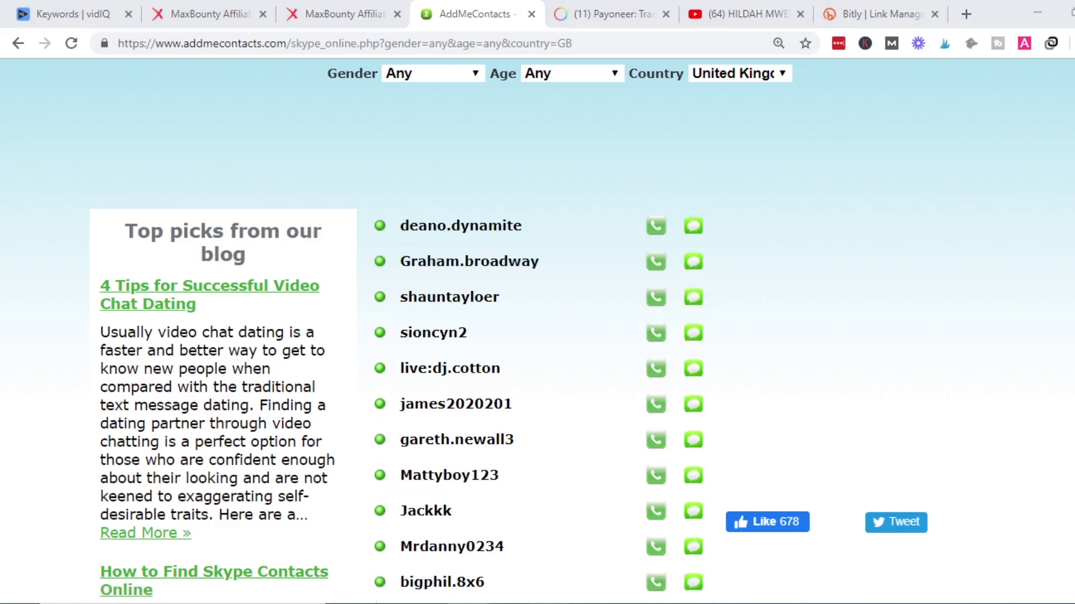
pyautogui.hotkey('alt', 'Tab')
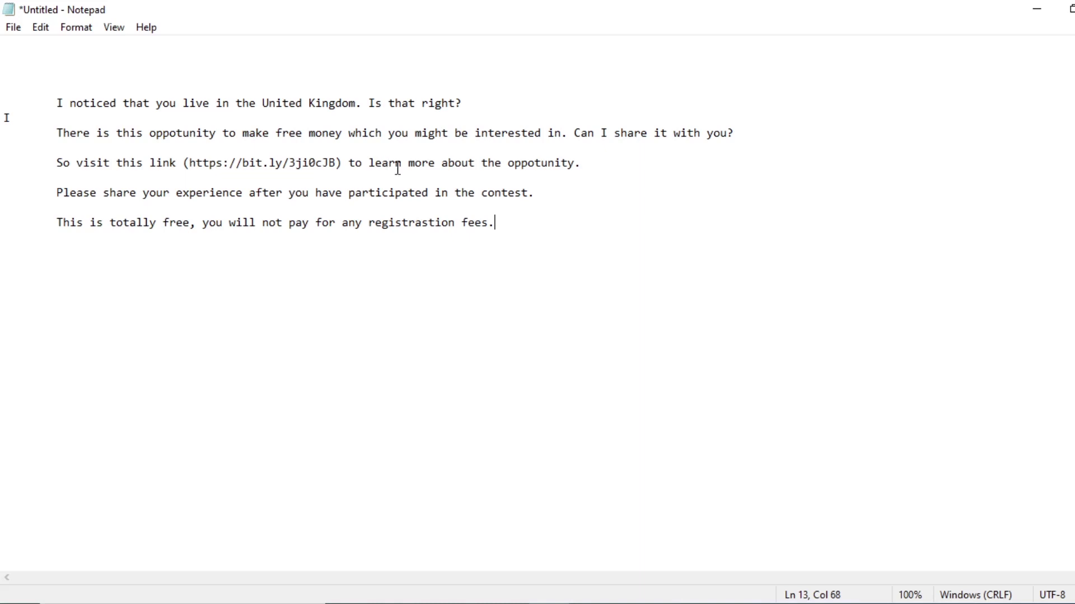
pyautogui.click(1037, 9)
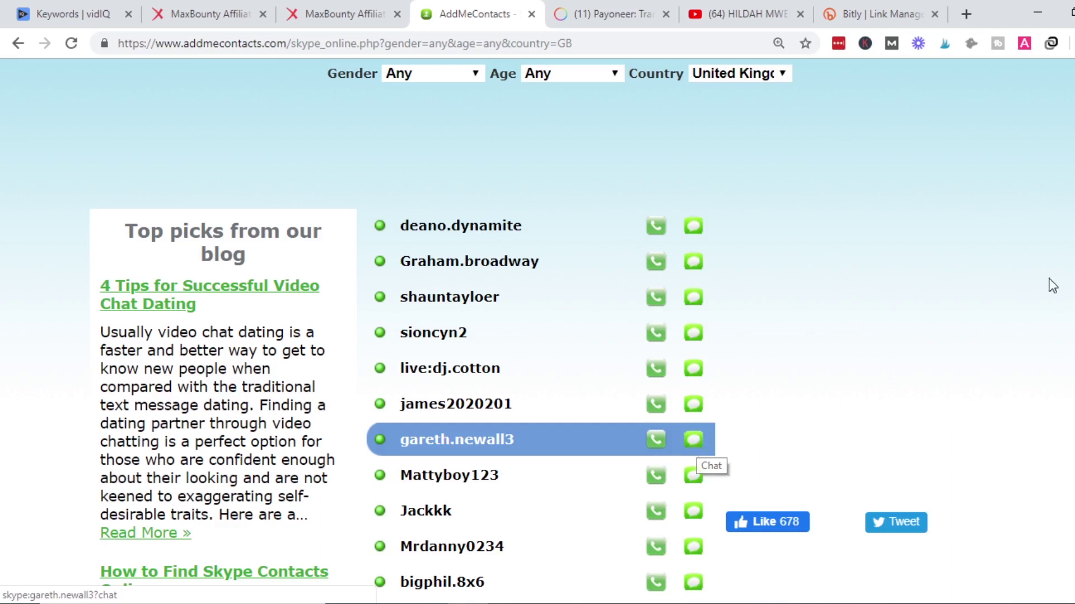
pyautogui.scroll(3, 538, 336)
pyautogui.scroll(-6, 538, 336)
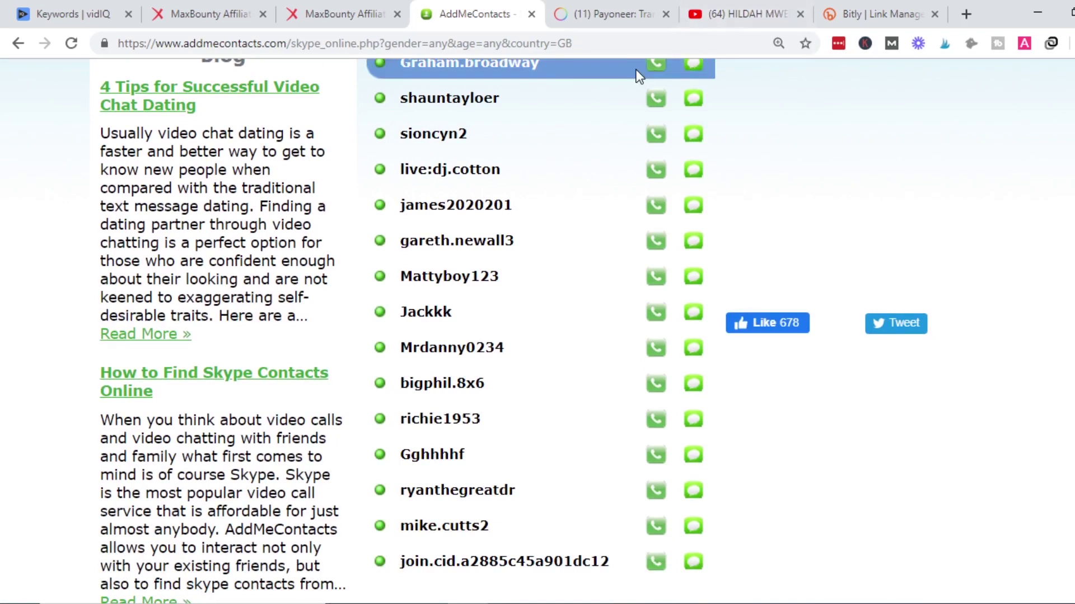
# Open the MaxBounty account balances and review the earnings statement for 2018.
pyautogui.click(334, 1)
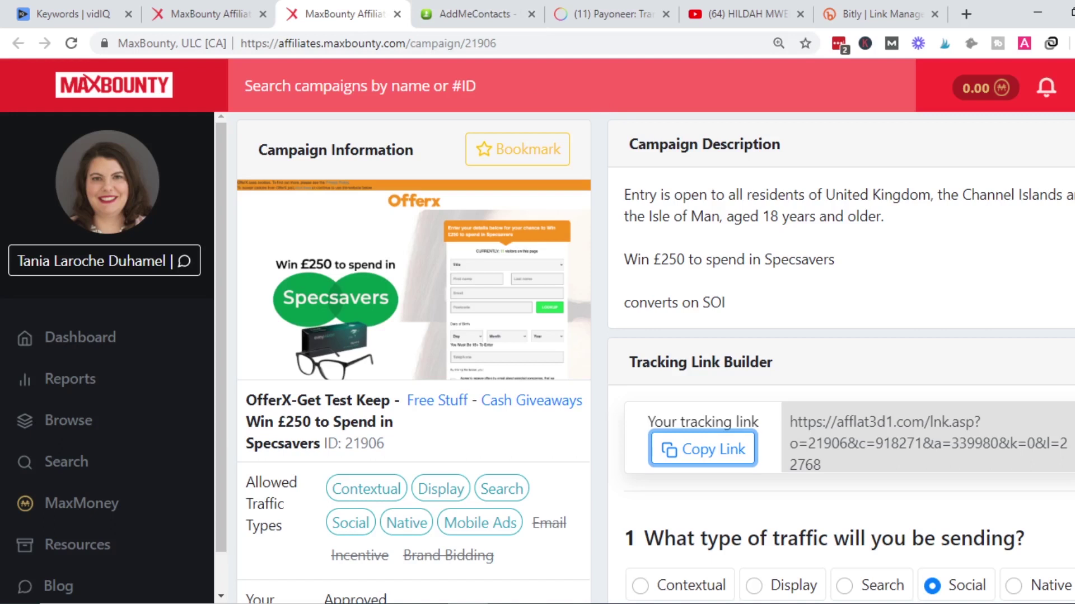
pyautogui.click(907, 232)
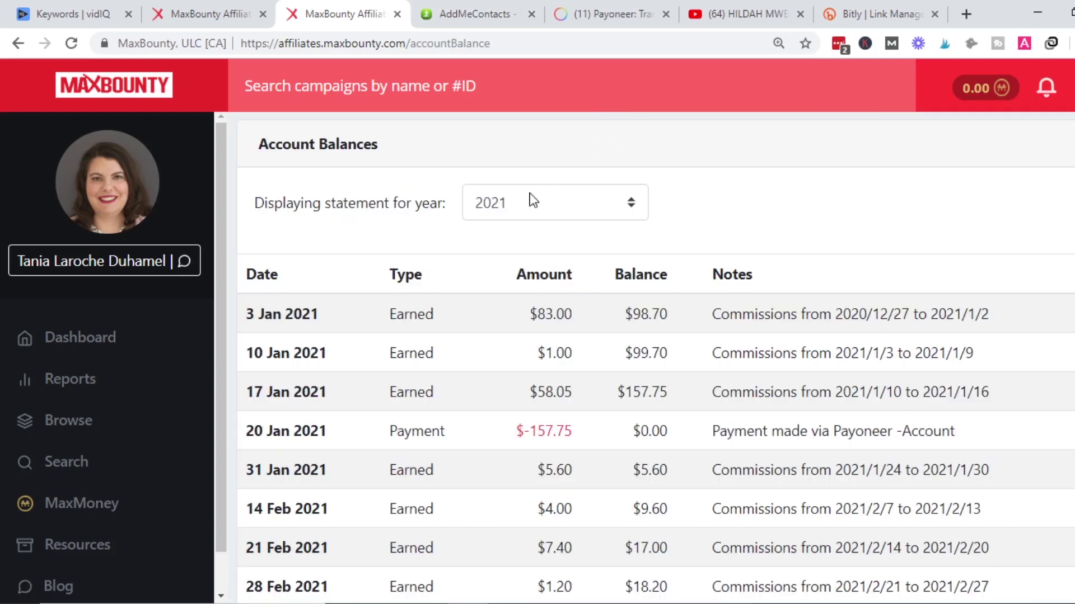
pyautogui.click(529, 194)
pyautogui.click(520, 307)
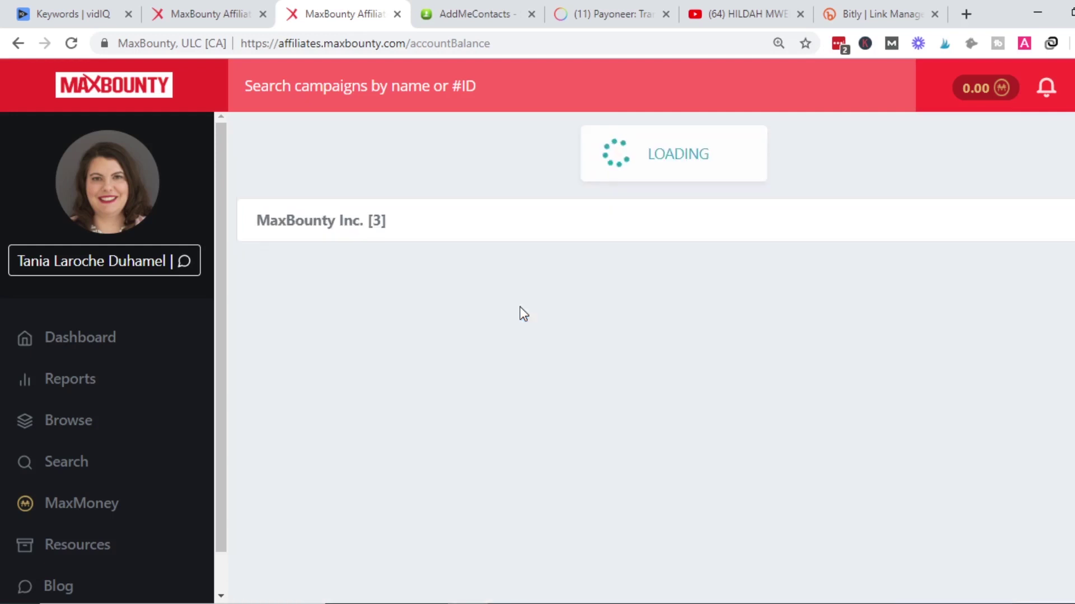
pyautogui.scroll(-1, 519, 307)
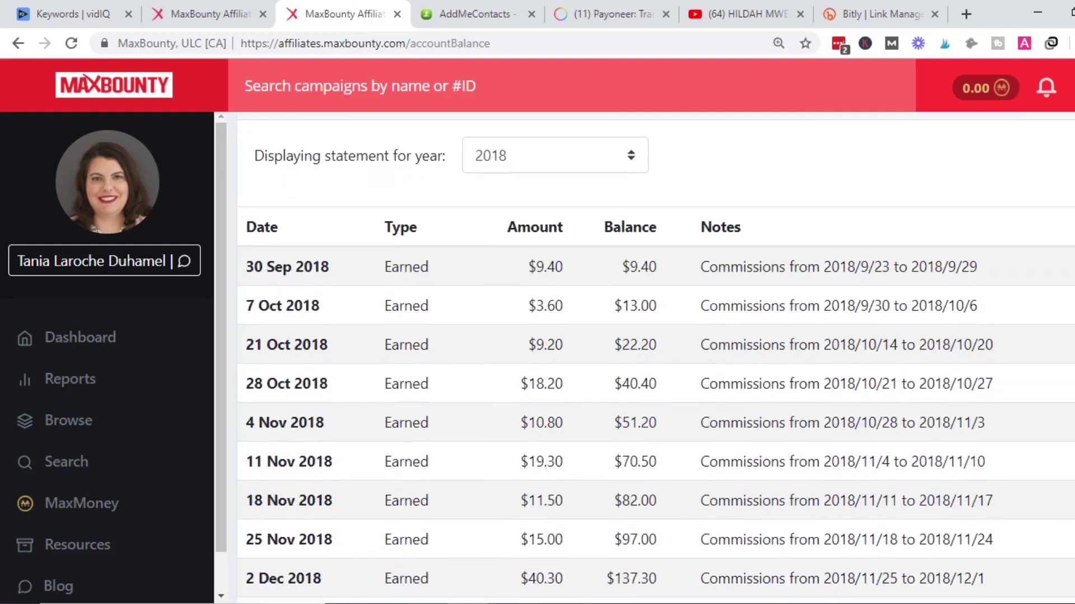
pyautogui.scroll(-3, 655, 358)
pyautogui.scroll(-2, 655, 358)
pyautogui.scroll(4, 656, 358)
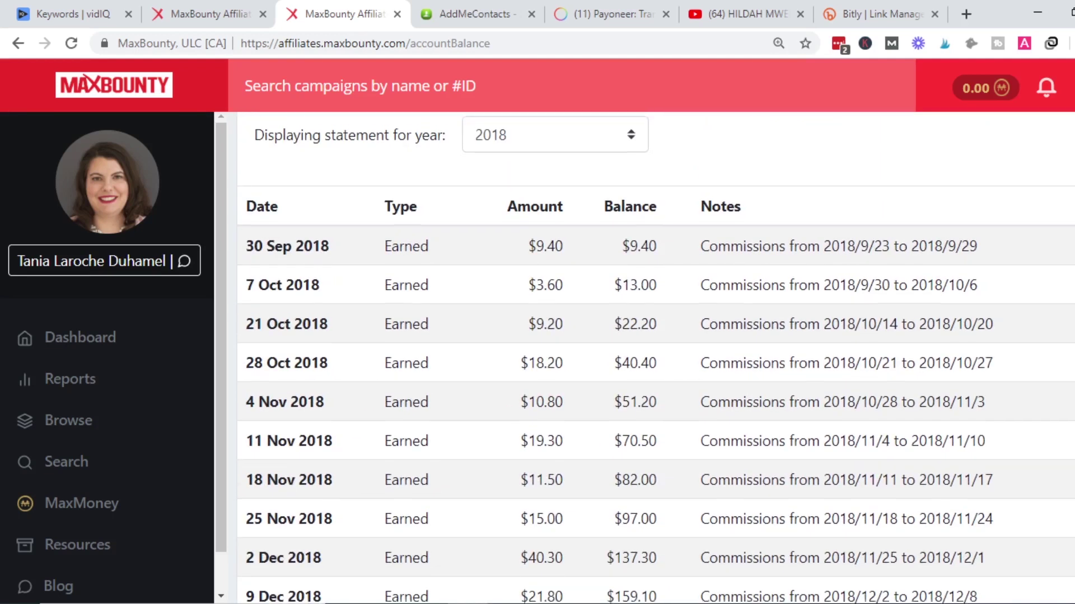
pyautogui.scroll(1, 603, 175)
# Display the MaxBounty statement for 2019 and look through its commissions and payments.
pyautogui.click(585, 194)
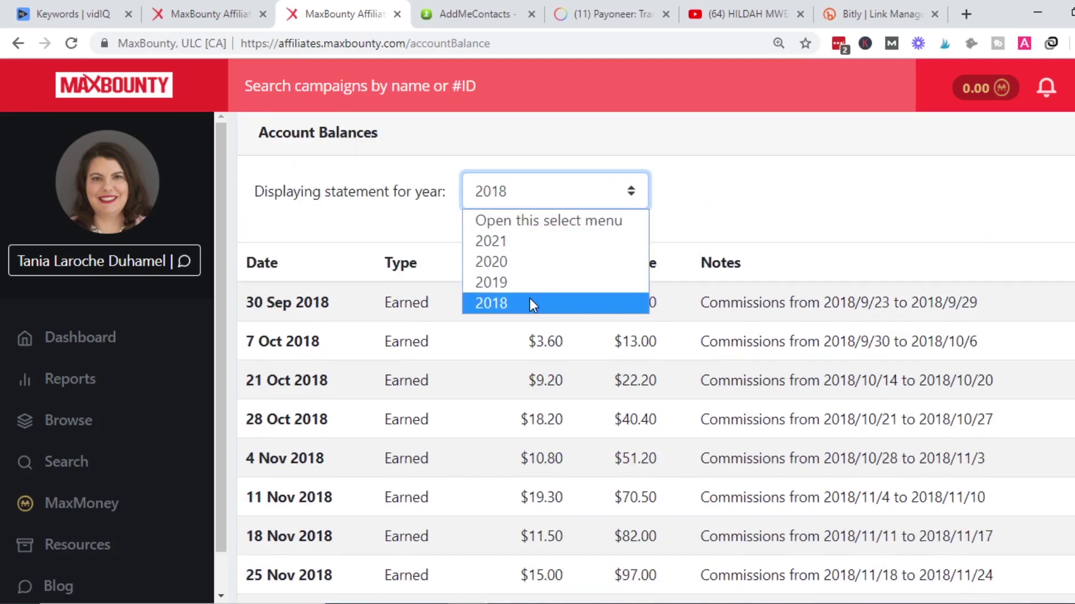
pyautogui.click(530, 284)
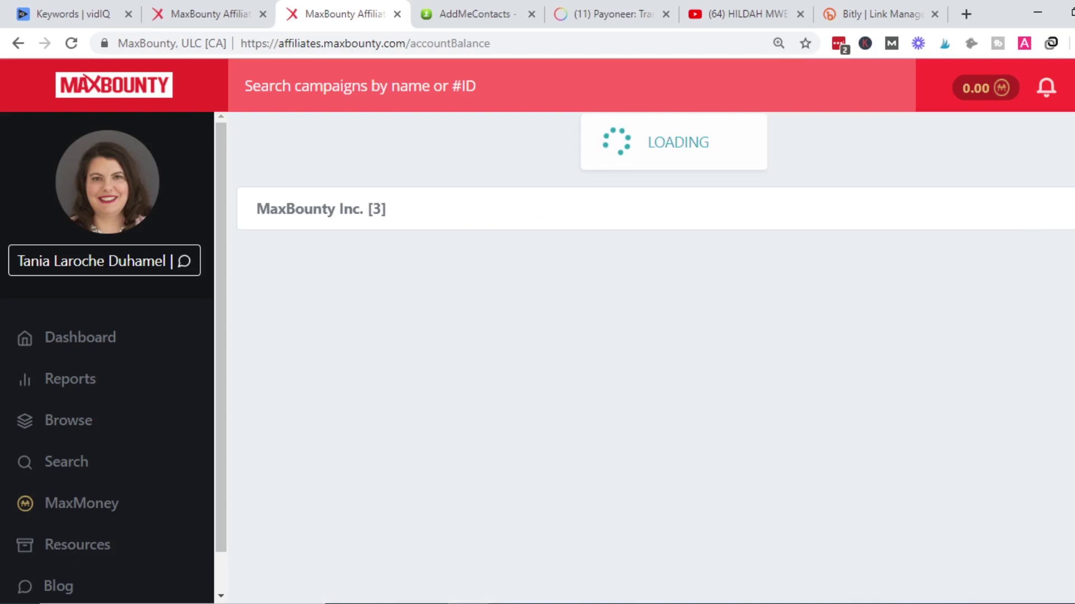
pyautogui.scroll(-6, 655, 354)
pyautogui.scroll(-20, 656, 359)
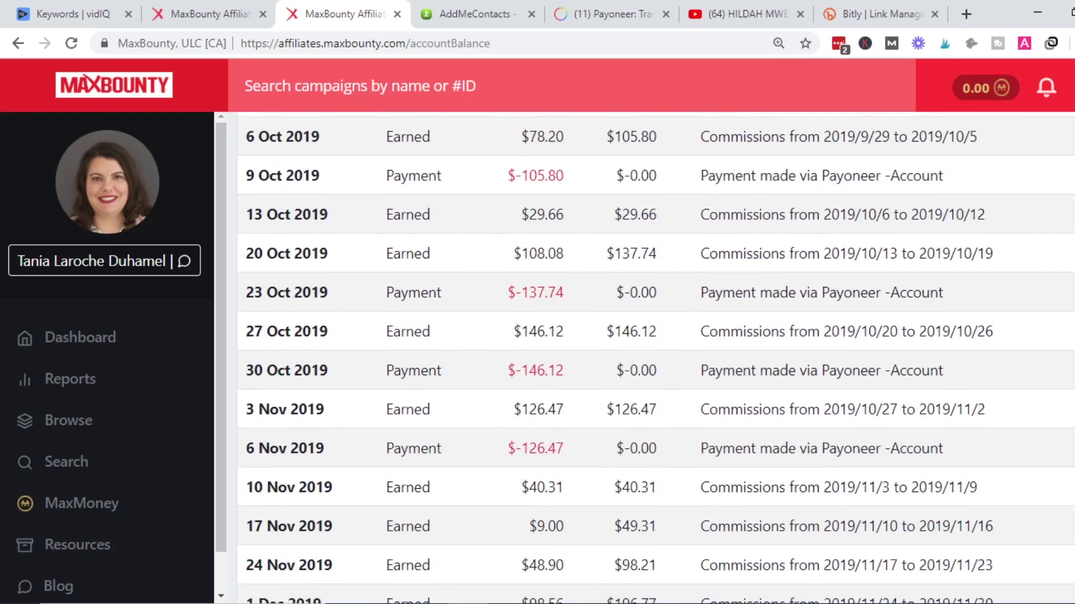
pyautogui.scroll(-5, 1064, 280)
pyautogui.scroll(20, 1065, 281)
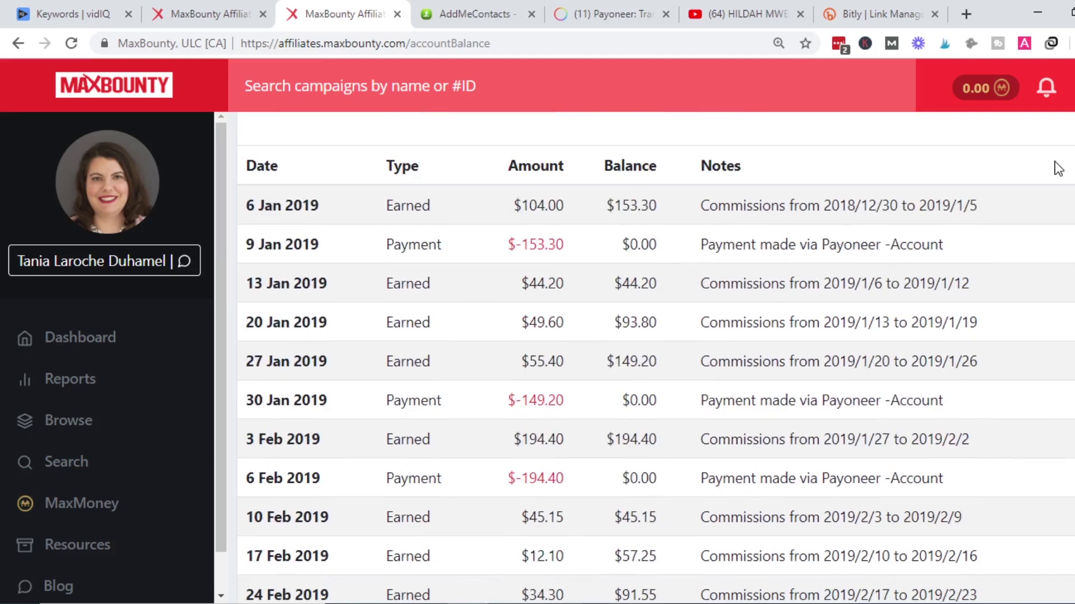
pyautogui.scroll(2, 1058, 168)
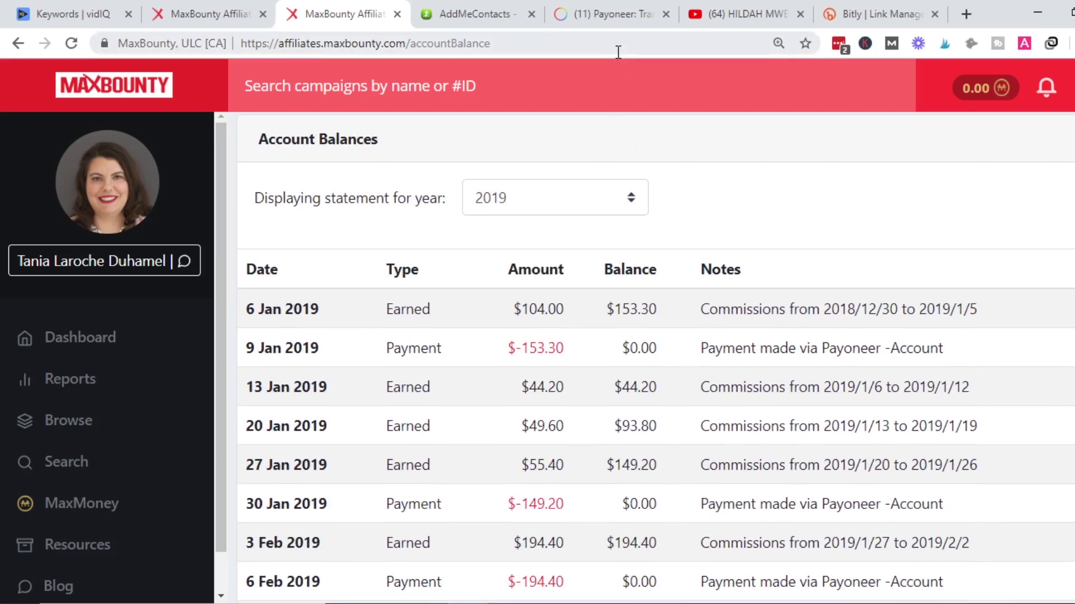
# Review the MaxBounty payments in the Payoneer transaction list and return to the MaxBounty account balances.
pyautogui.click(610, 14)
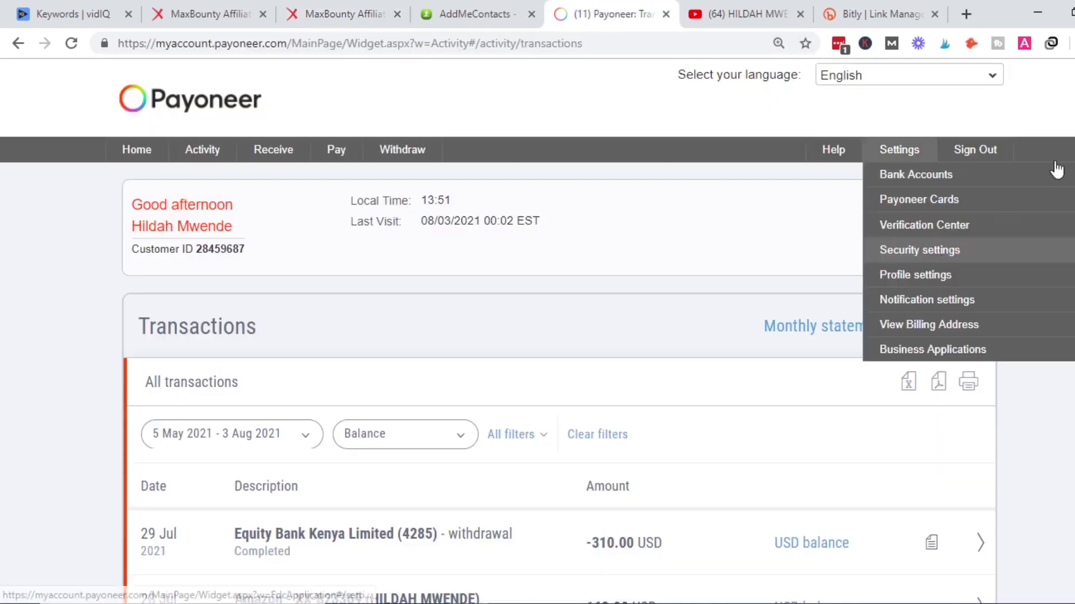
pyautogui.scroll(-6, 538, 336)
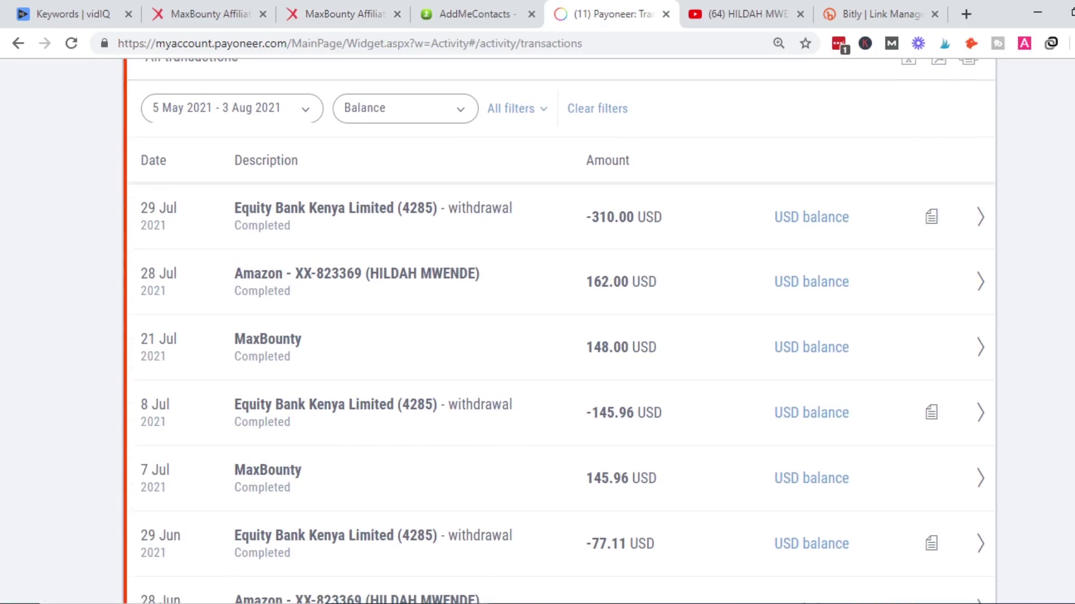
pyautogui.scroll(4, 561, 322)
pyautogui.scroll(-4, 561, 322)
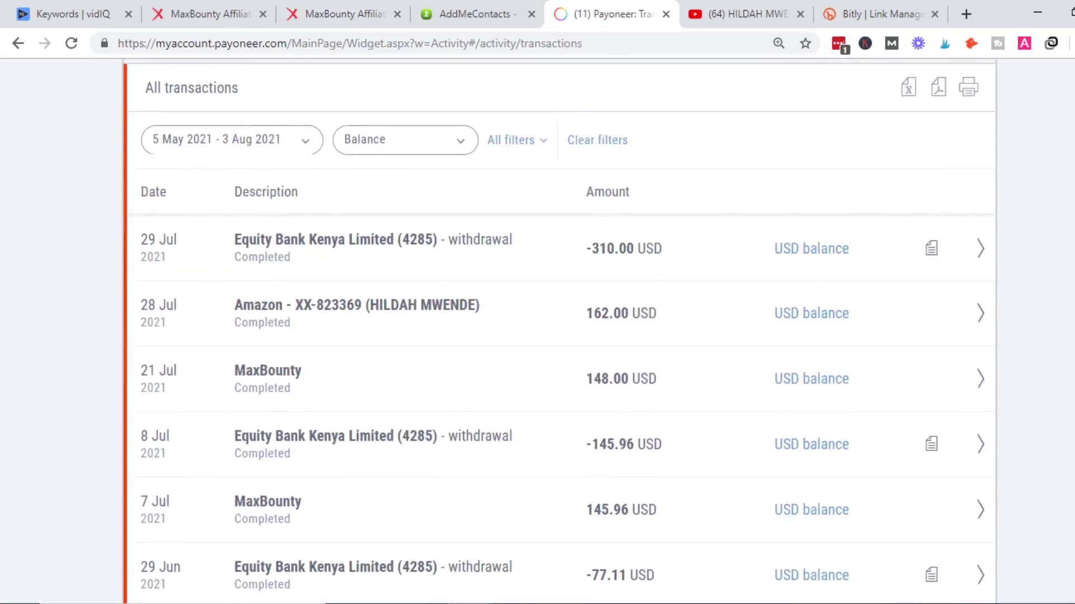
pyautogui.scroll(-2, 399, 344)
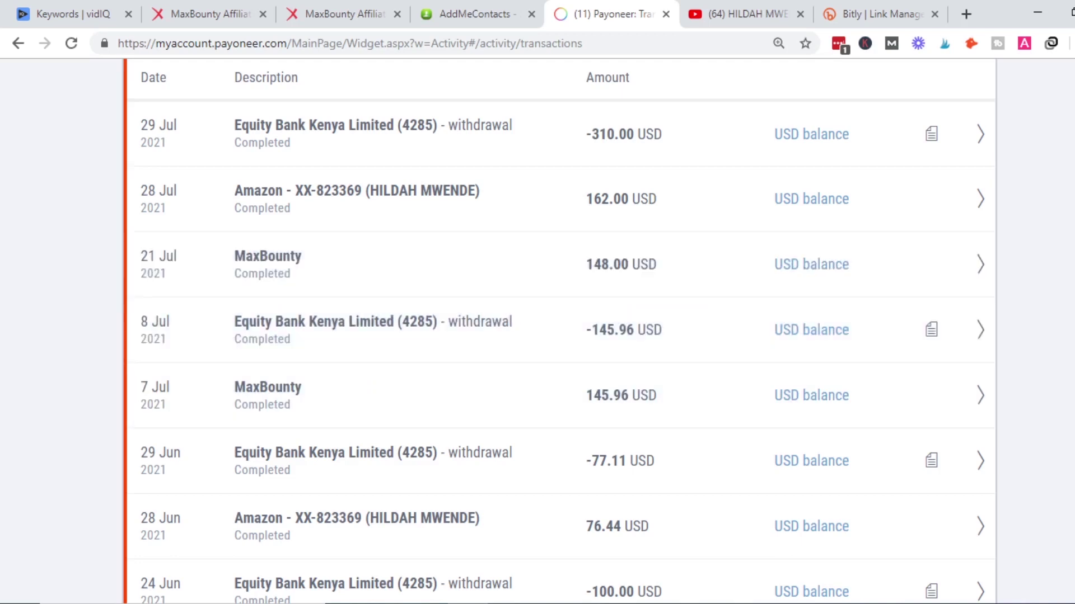
pyautogui.scroll(2, 559, 330)
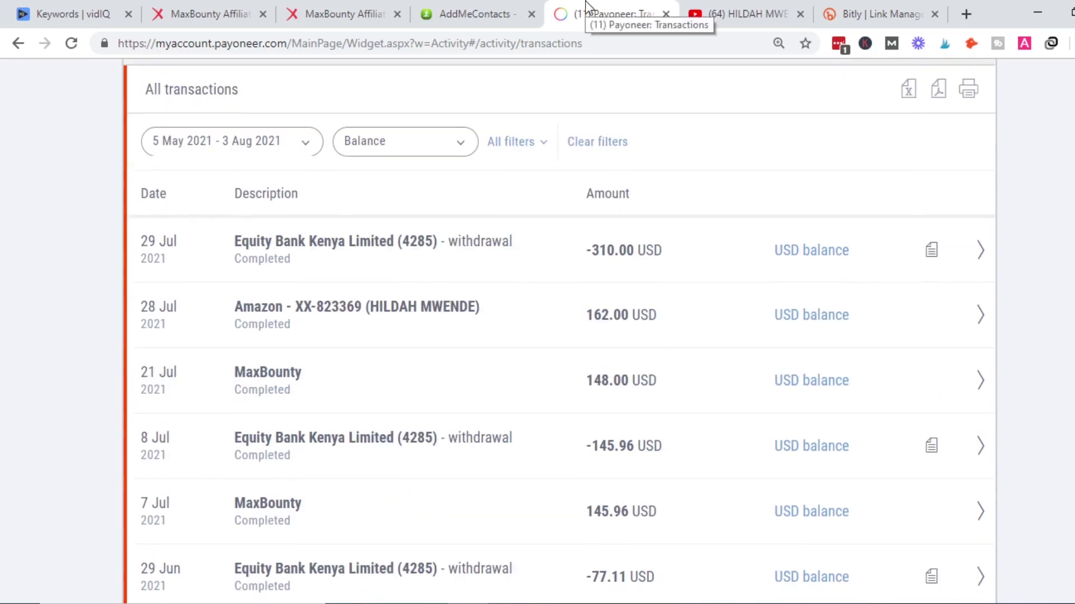
pyautogui.click(313, 7)
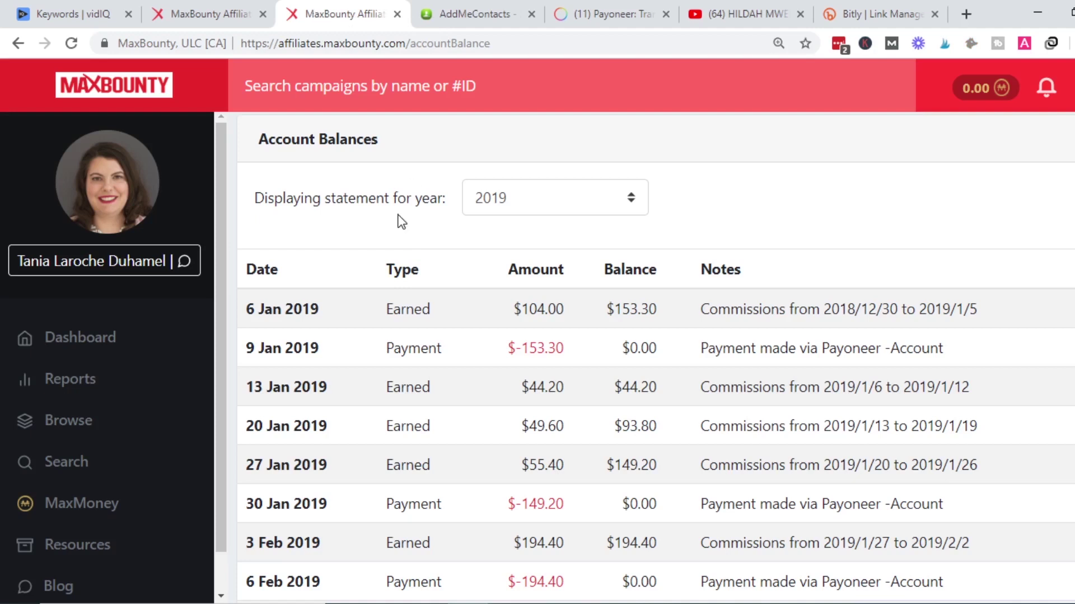
# Search the Make Money Tips YouTube channel for "maxbounty" and browse the matching tutorial videos.
pyautogui.click(740, 27)
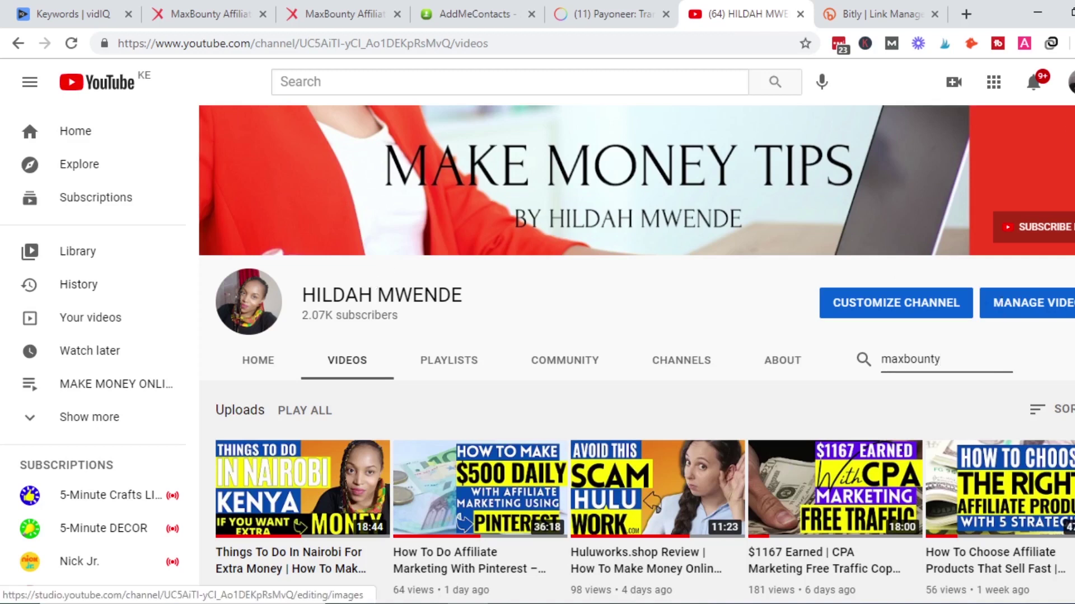
pyautogui.scroll(-1, 855, 327)
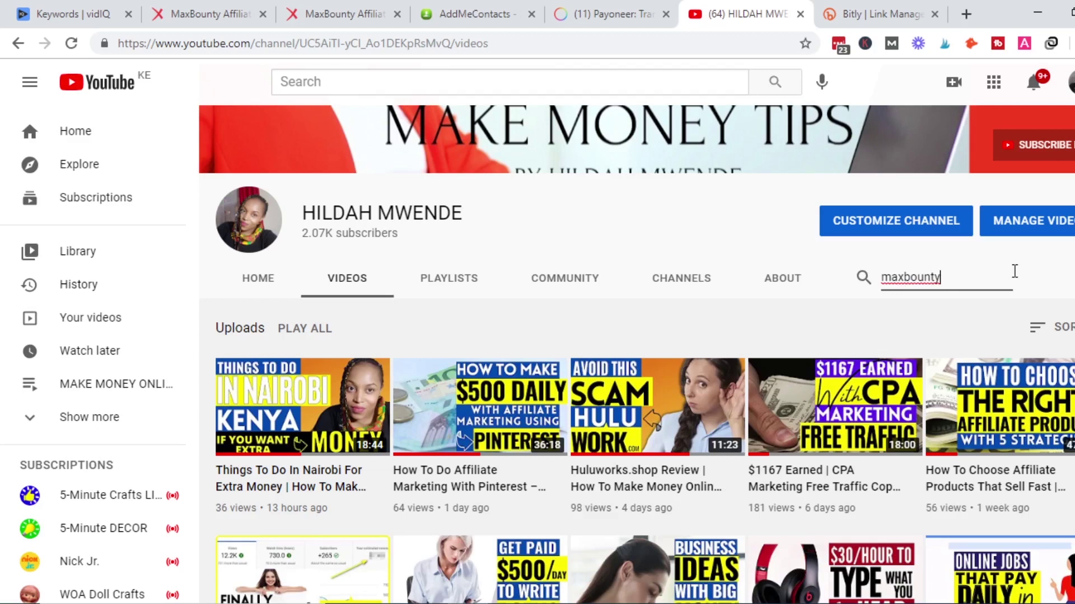
pyautogui.press('Return')
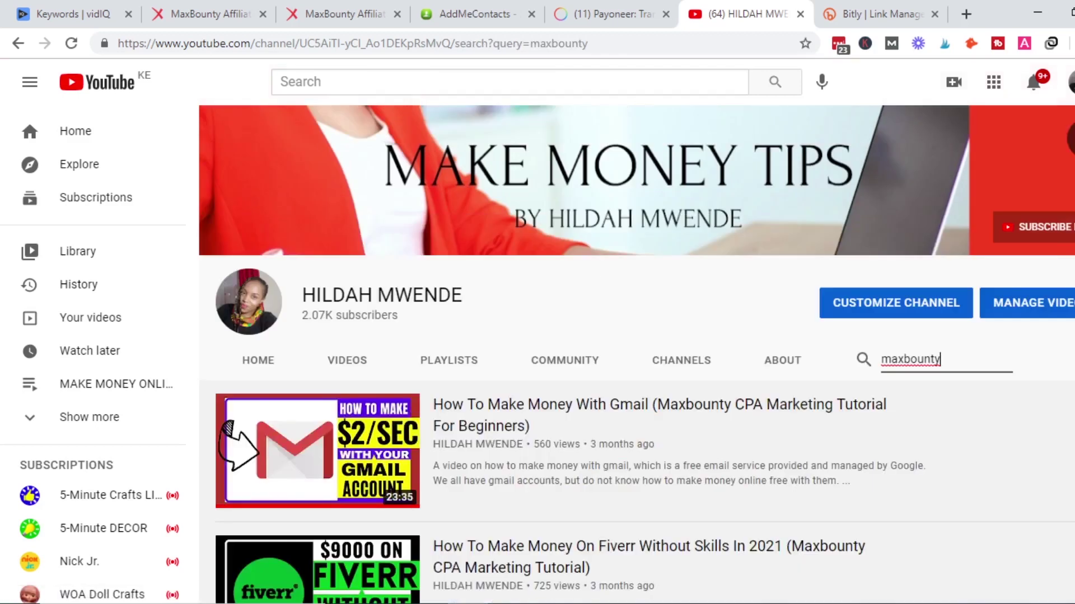
pyautogui.scroll(-3, 636, 354)
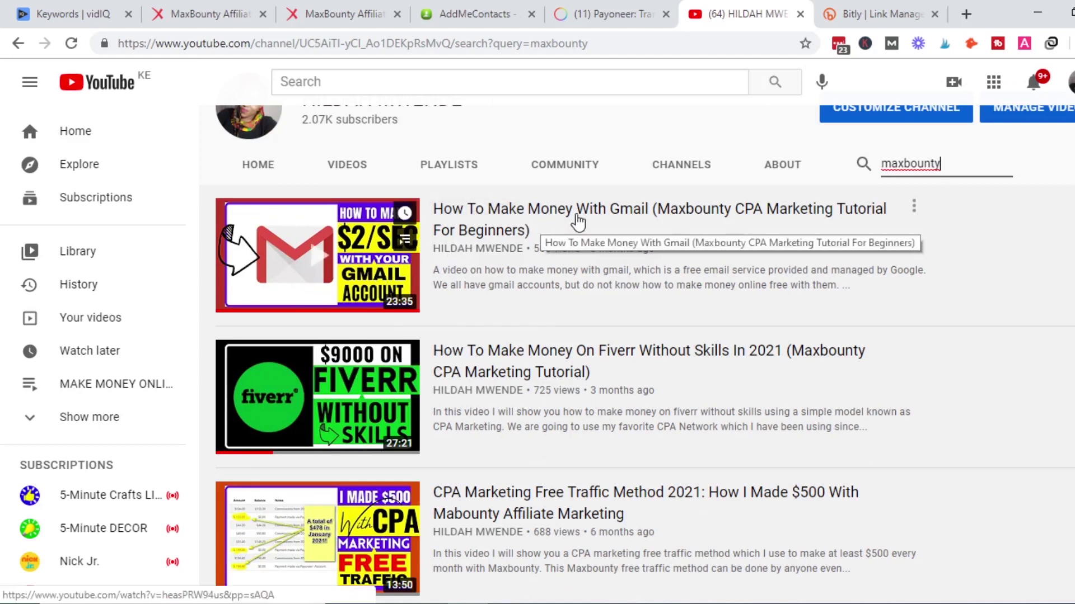
pyautogui.scroll(-1, 235, 168)
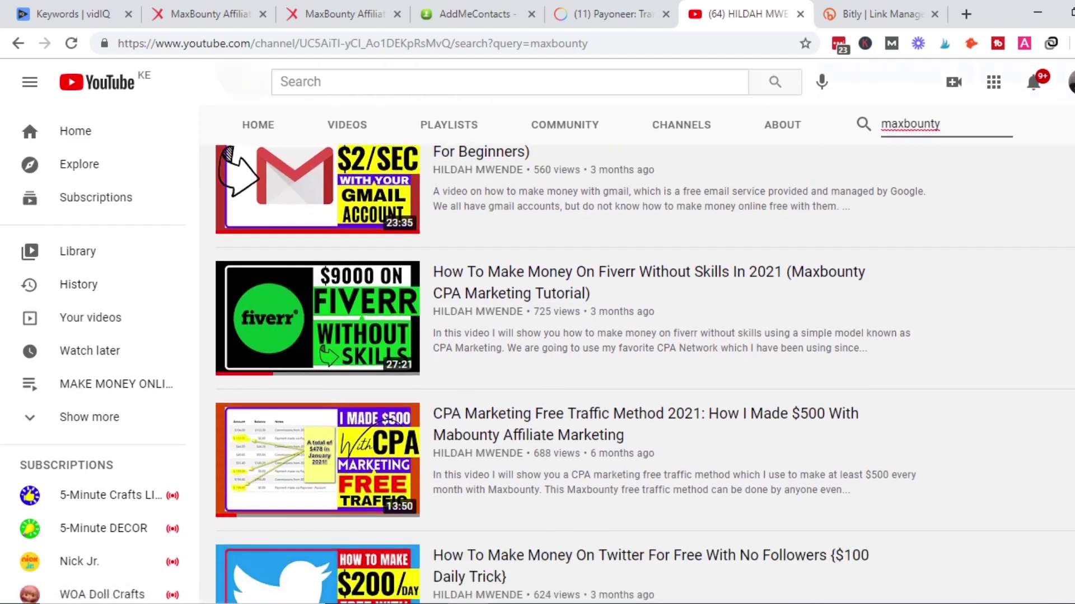
pyautogui.scroll(1, 644, 370)
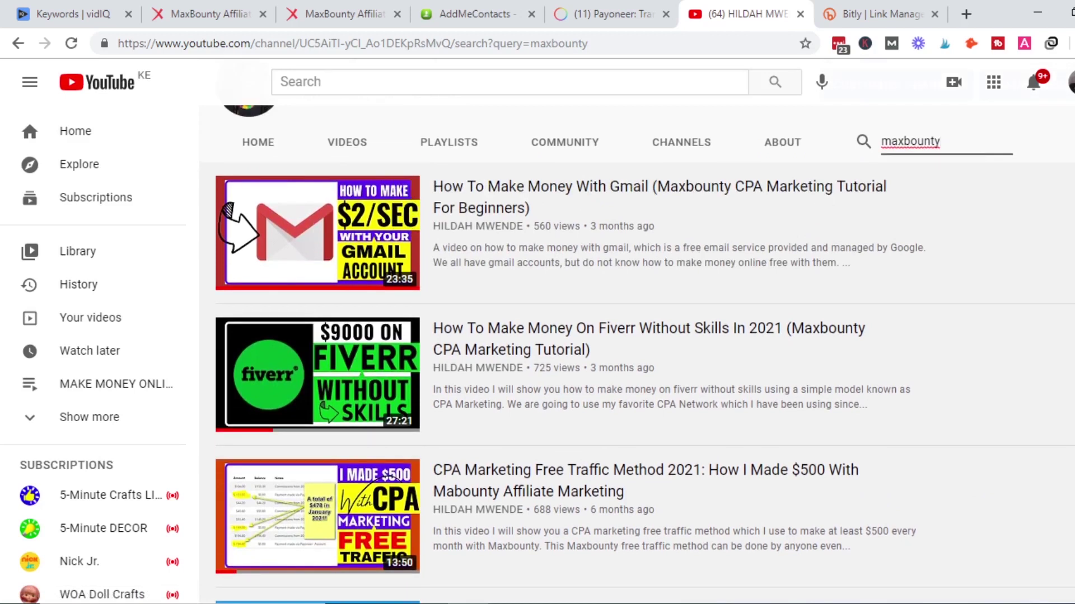
# Review the channel's MaxBounty tutorial results, from the Gmail and Fiverr videos through the Twitter and copy-and-paste traffic ones, and return to the first result.
pyautogui.scroll(-1, 643, 269)
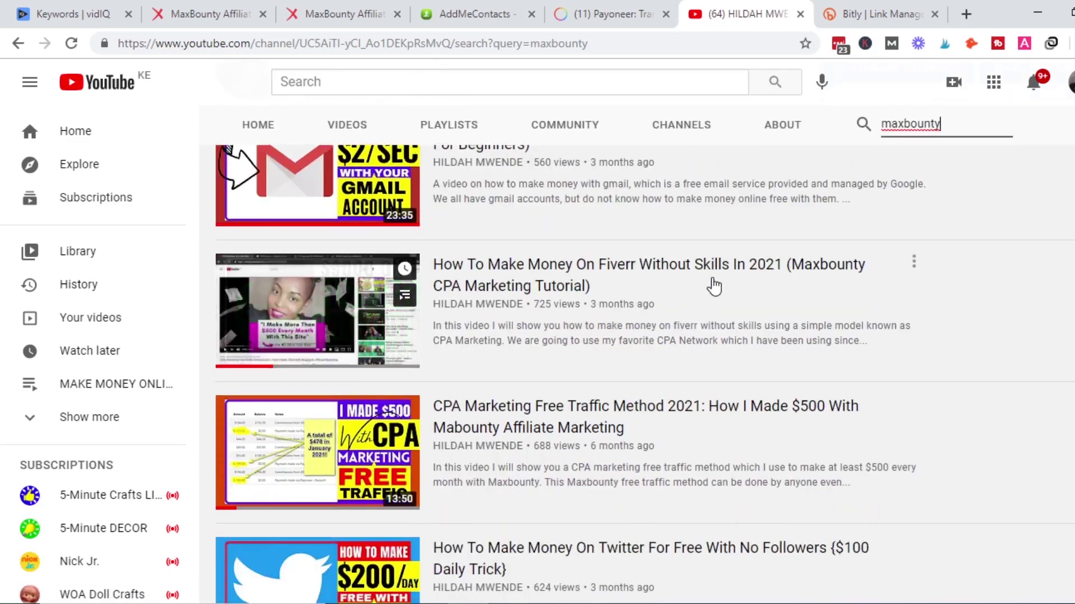
pyautogui.scroll(-1, 711, 285)
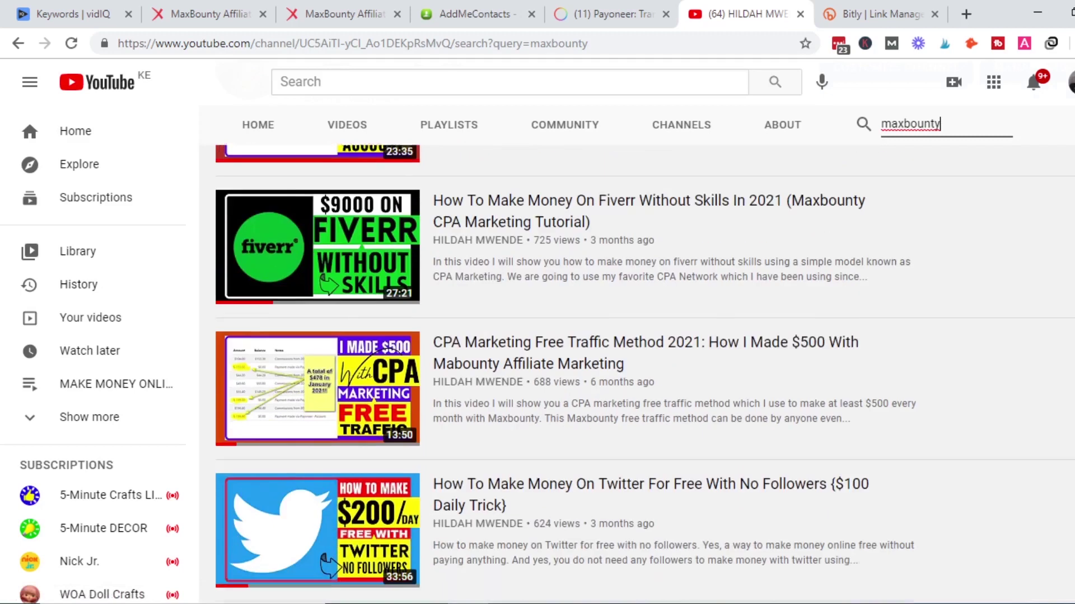
pyautogui.scroll(1, 644, 369)
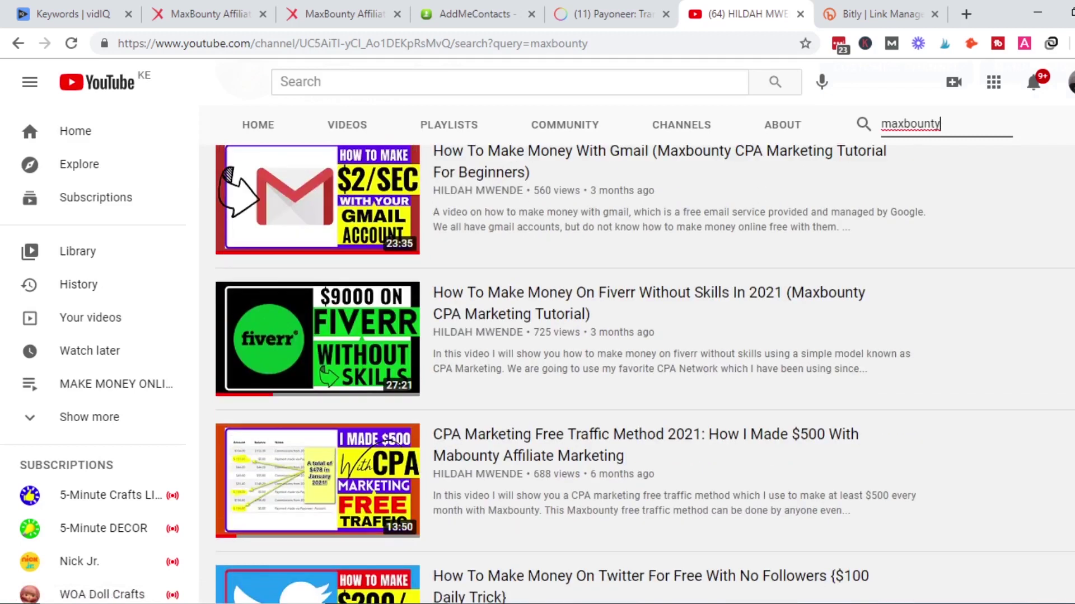
pyautogui.scroll(-1, 690, 376)
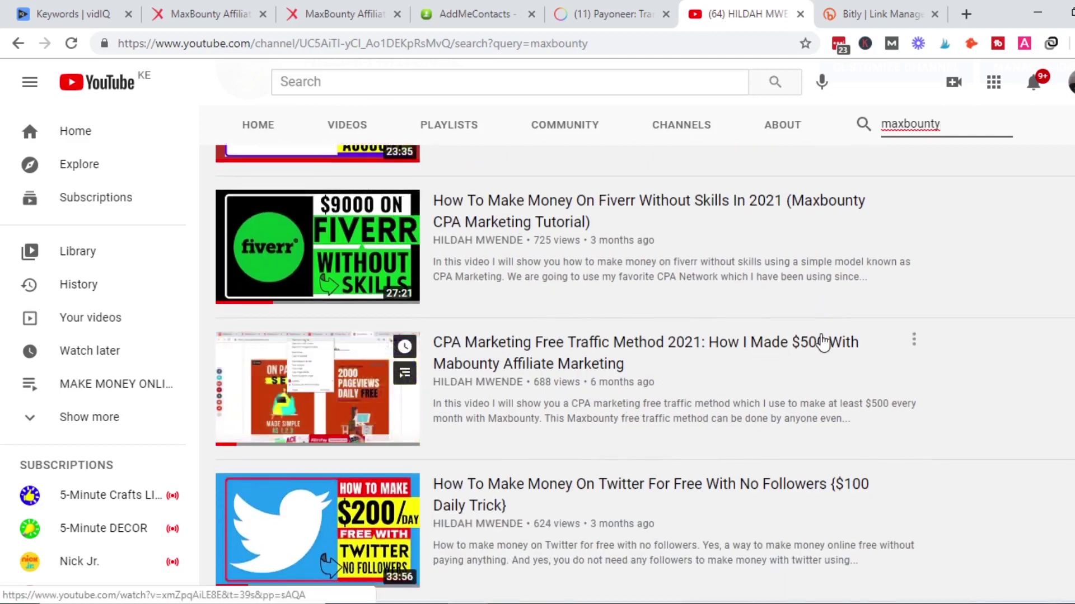
pyautogui.scroll(-1, 823, 343)
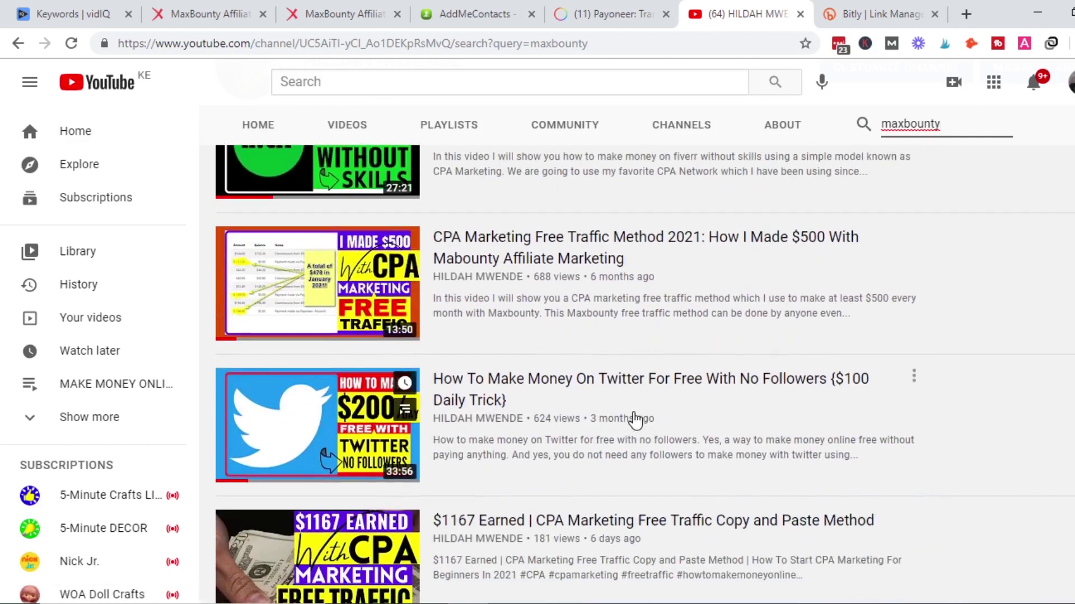
pyautogui.moveTo(707, 429)
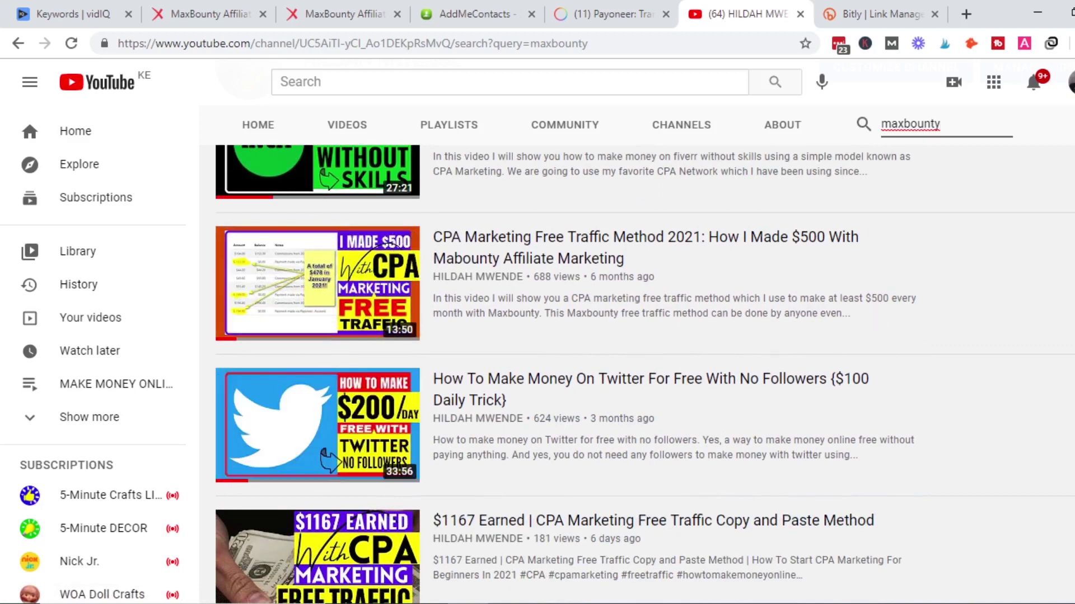
pyautogui.scroll(-4, 1044, 202)
pyautogui.moveTo(588, 312)
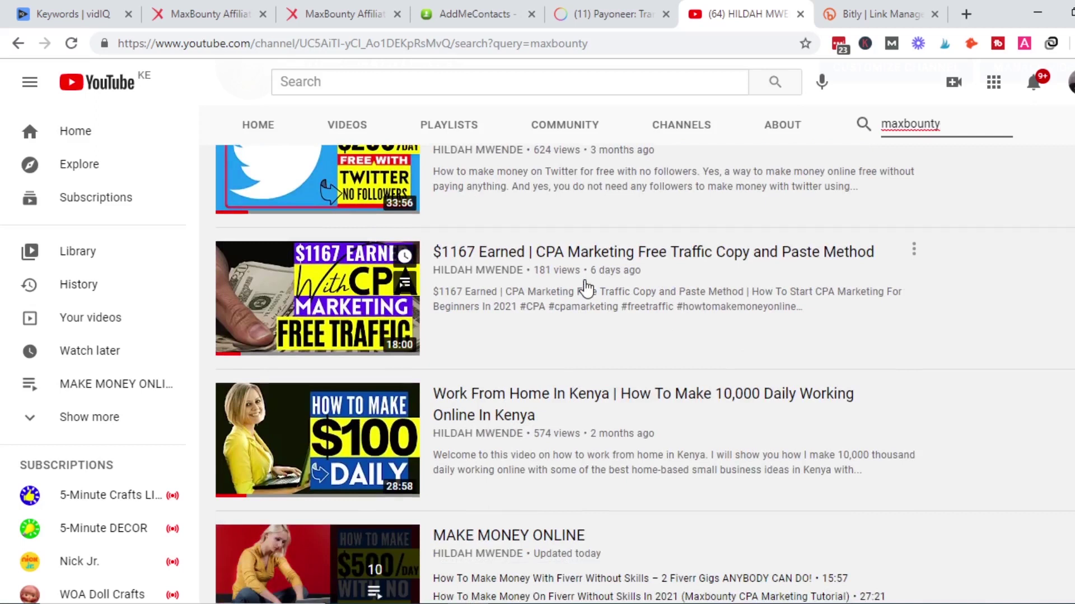
pyautogui.scroll(10, 636, 369)
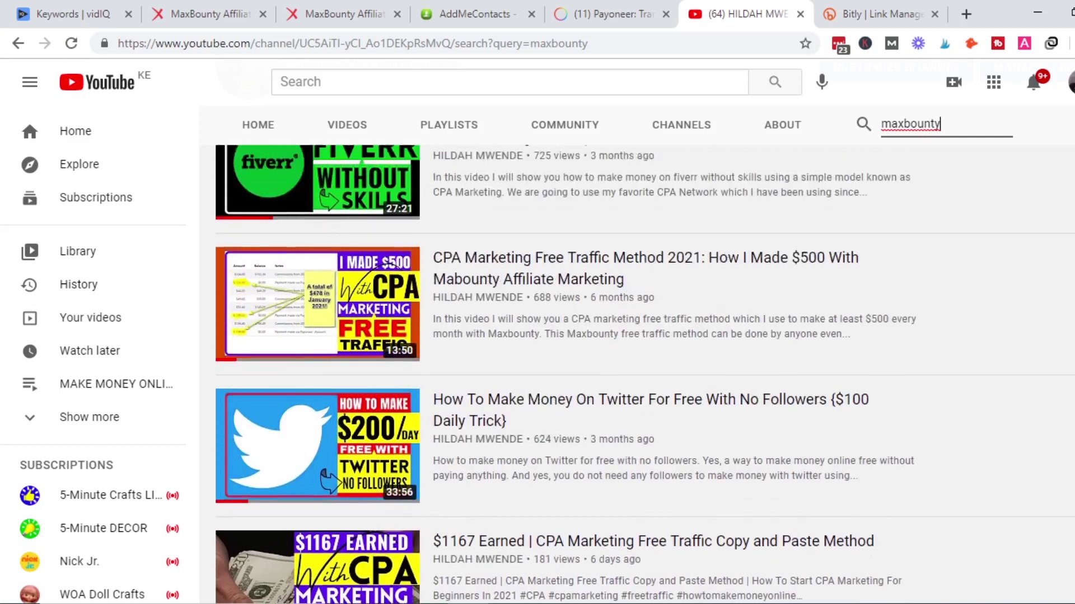
pyautogui.moveTo(604, 343)
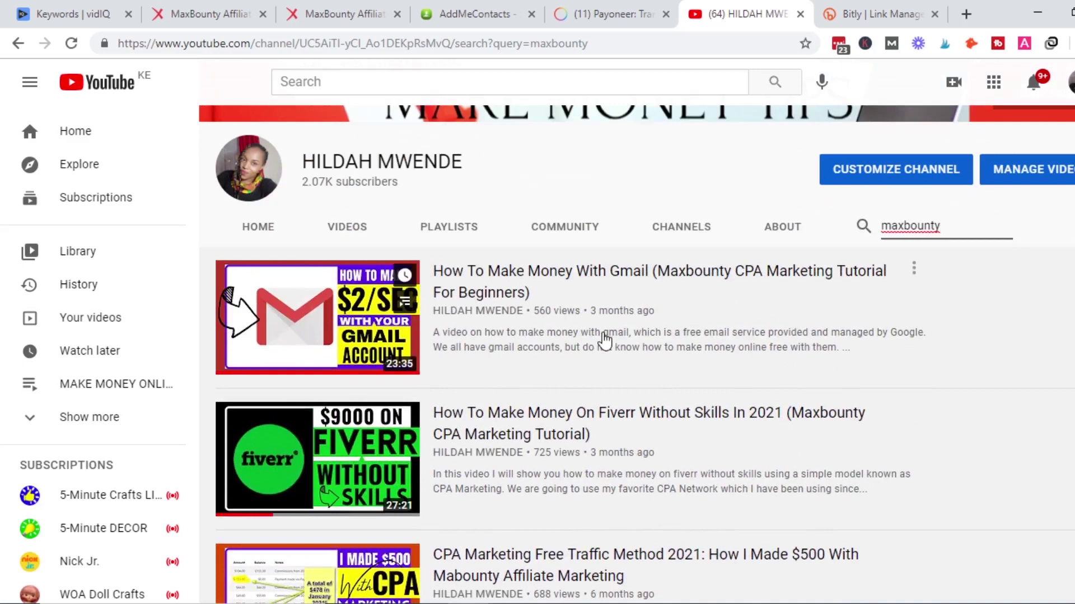